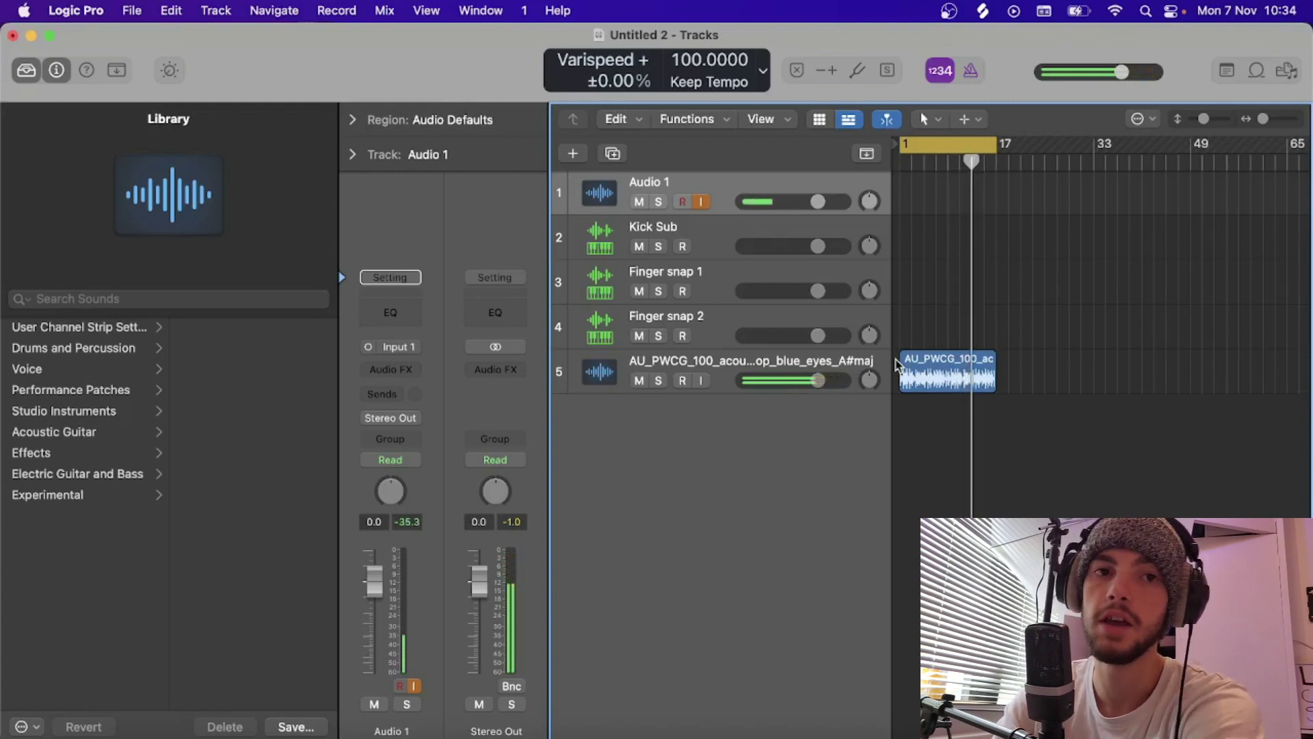
Step: Draw the first Kick Sub note, lengthen it, and place it at the start of bar 1
key("space")
key("Return")
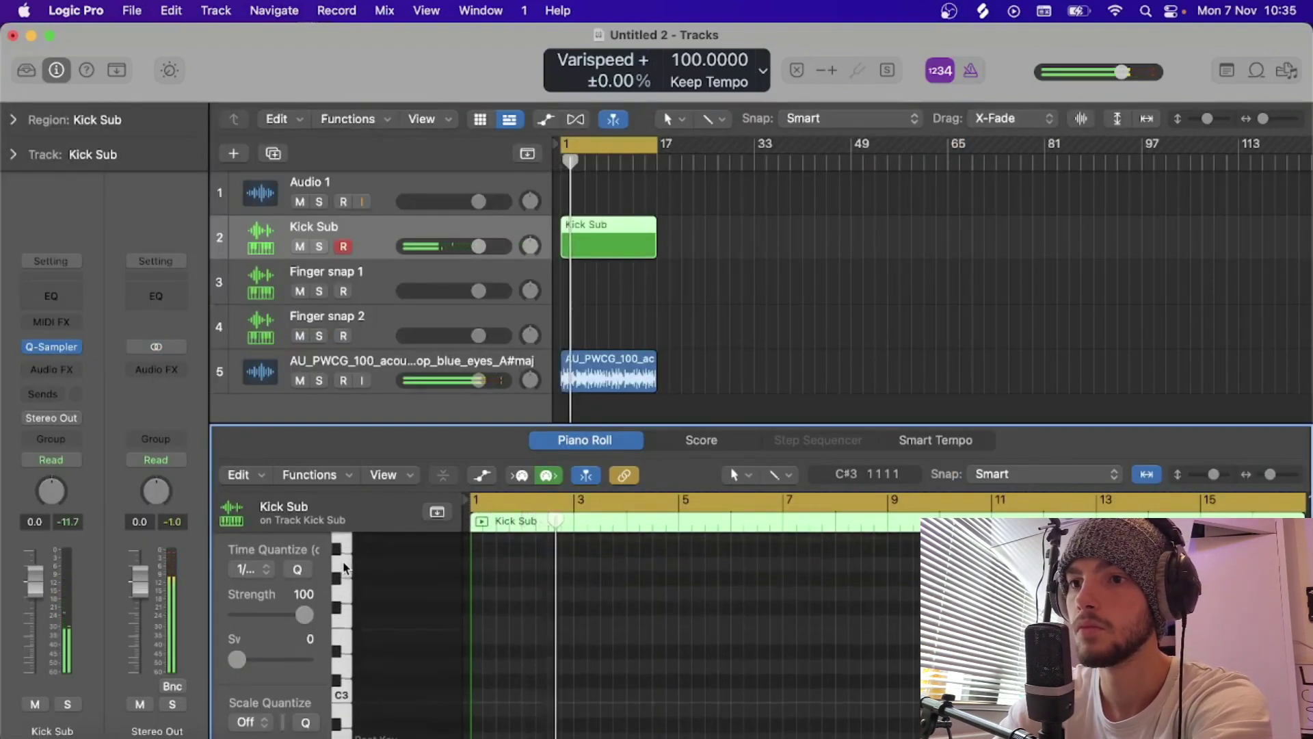
scroll(345, 567, "down", 3)
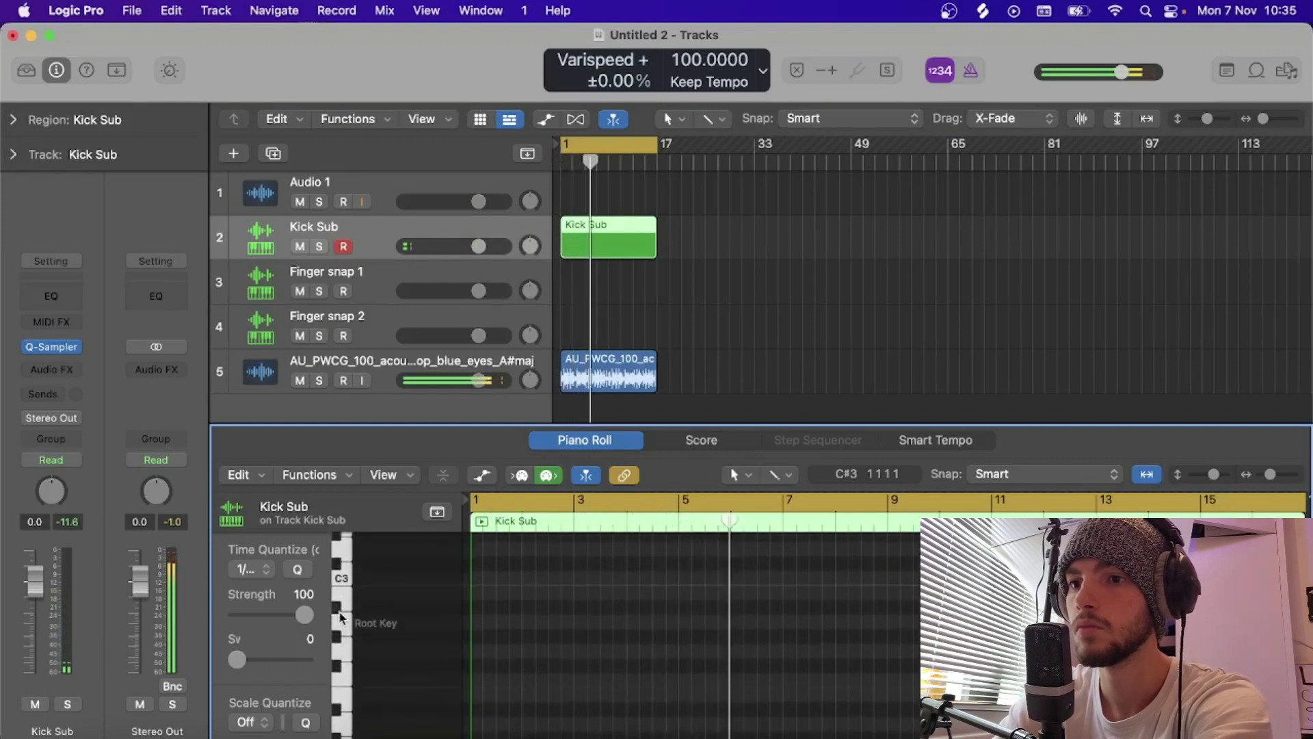
left_click(338, 608)
left_click(478, 608, "super")
scroll(494, 608, "up", 3)
left_click_drag(500, 608, 541, 608)
mouse_move(521, 609)
left_mouse_down()
mouse_move(501, 609)
mouse_move(566, 626)
left_mouse_up()
key("Return")
Step: Add short kick notes around beat 3, near bar 2, and around bar 2.5
scroll(500, 611, "up", 4)
left_click(574, 627, "super")
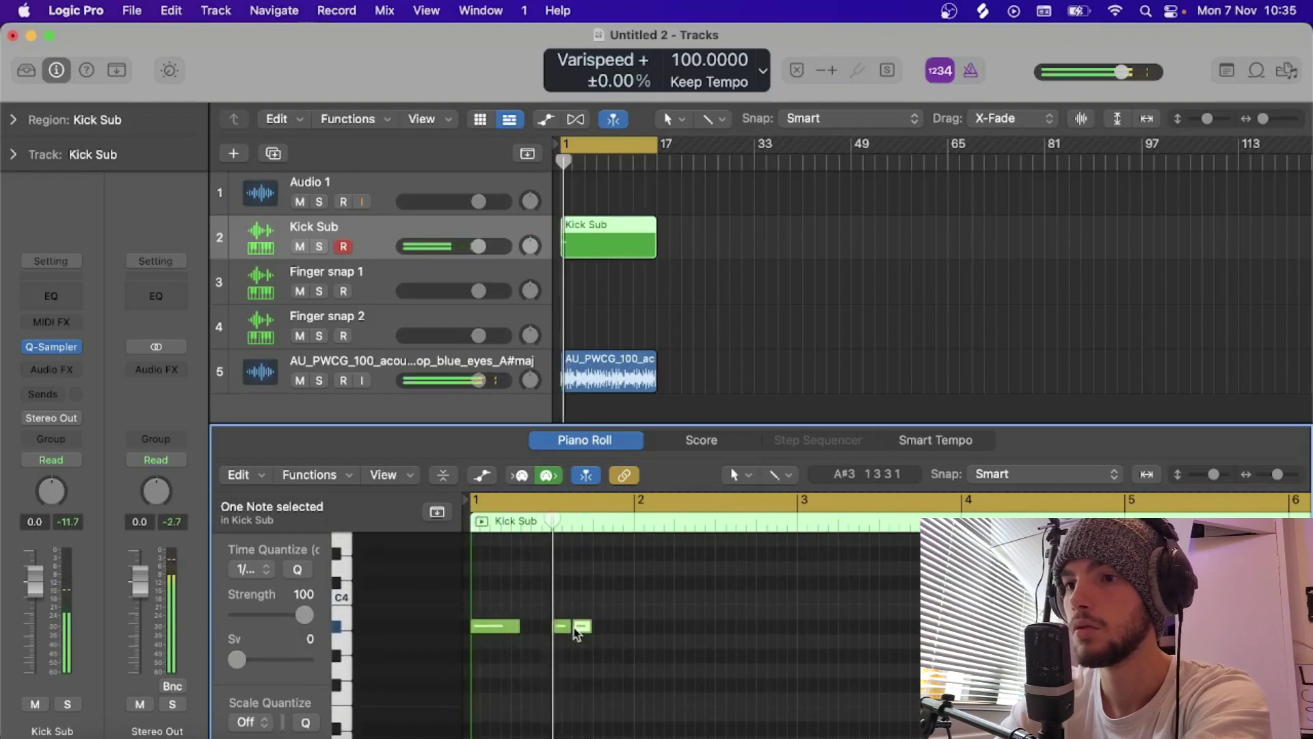
left_click(644, 626, "super")
left_click(723, 626, "super")
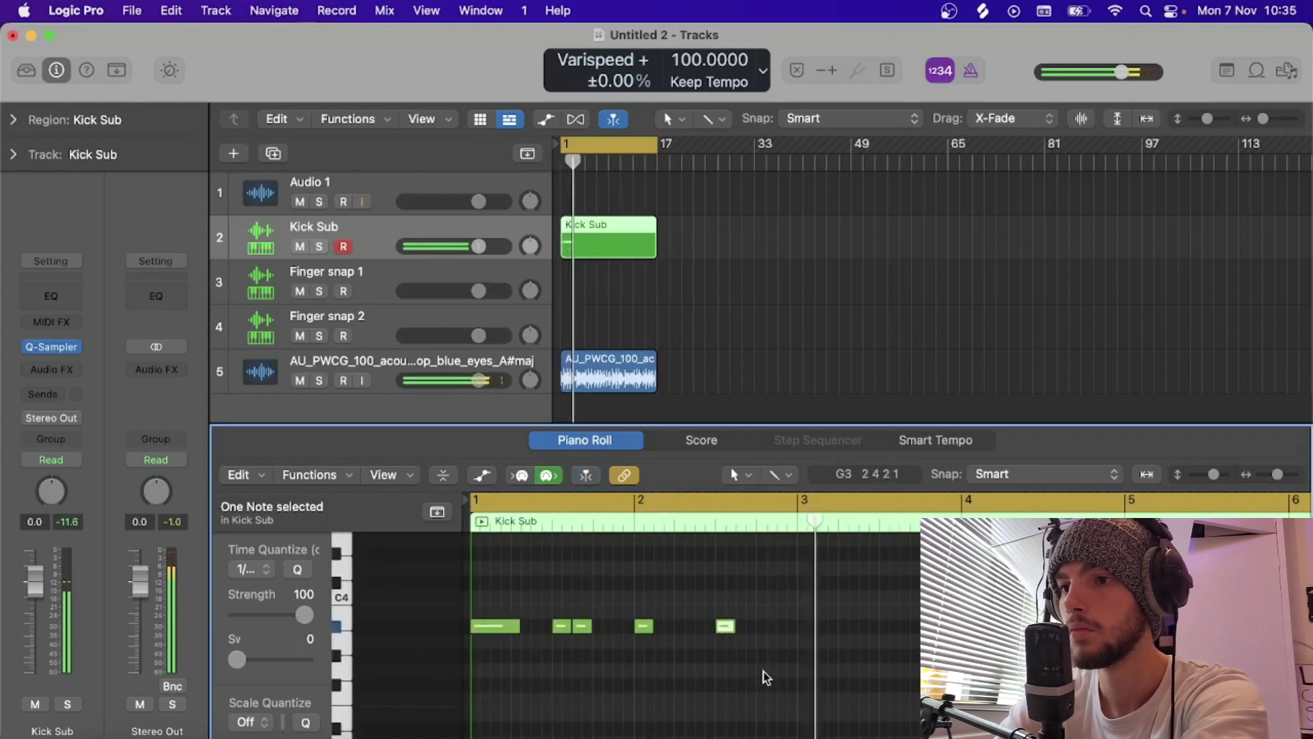
key("space")
Step: Repeat the five kick notes twice across the region and insert a Channel EQ on Kick Sub
left_click_drag(764, 673, 490, 583)
key("super+r")
scroll(489, 583, "down", 4)
key("super+r")
key("super+r")
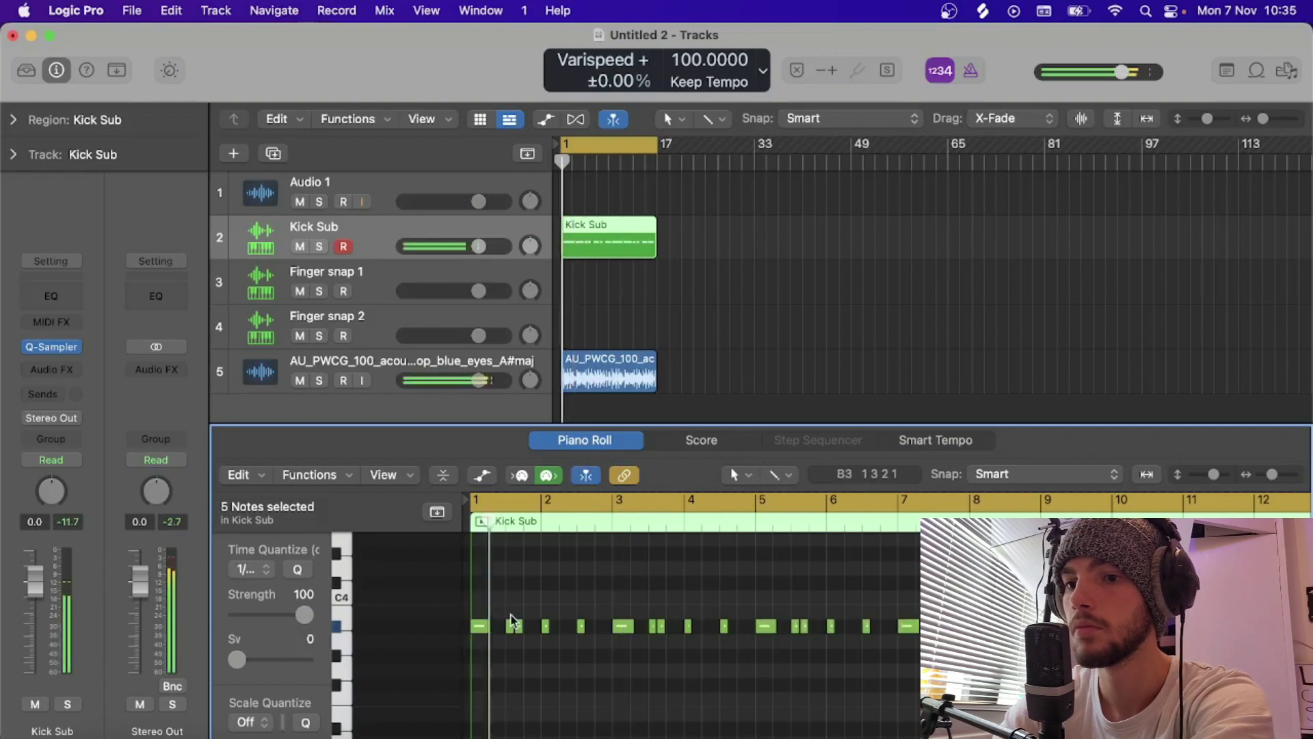
key("super+a")
key("e")
left_click(55, 298)
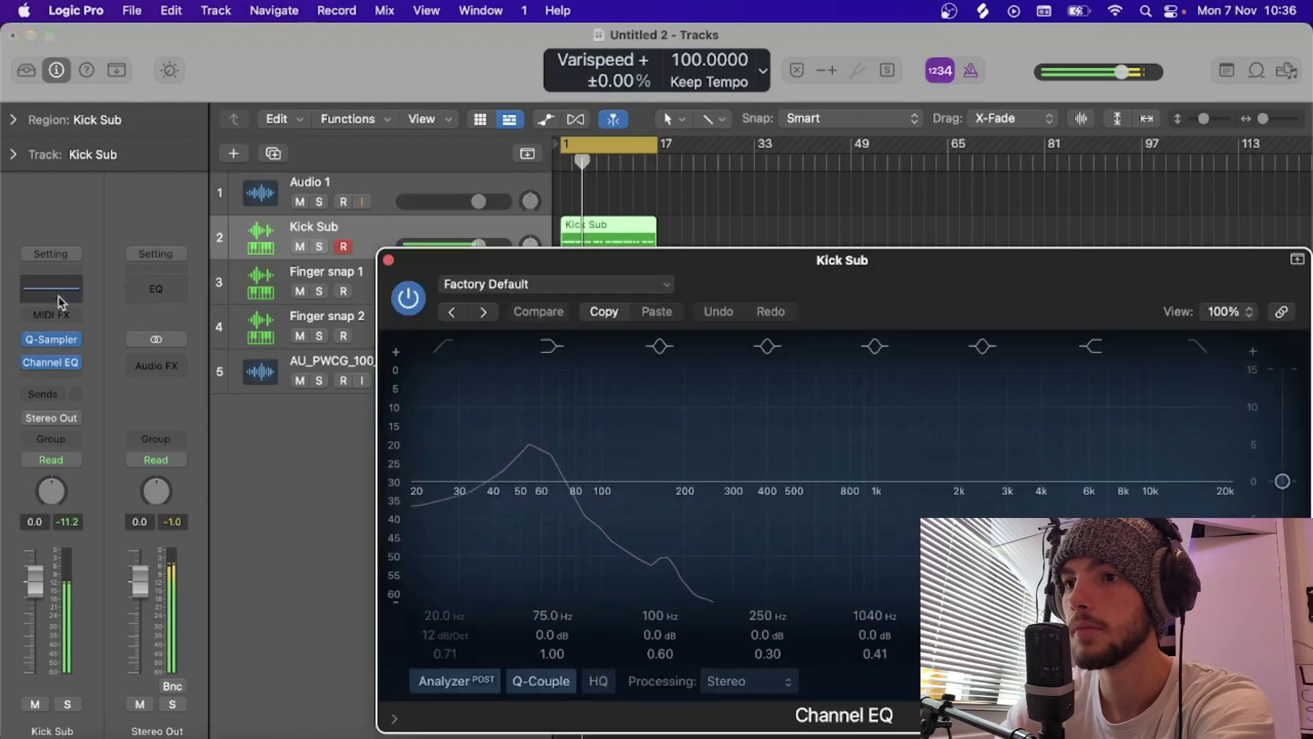
Step: Enable the Kick Sub Channel EQ low cut at about 34.6 Hz
left_click(435, 346)
left_click_drag(418, 500, 448, 498)
left_click(389, 258)
Step: Raise the Kick Sub notes in pitch with the track soloed, and recheck its EQ
key("e")
left_click_drag(659, 622, 659, 550)
key("s")
scroll(684, 570, "up", 3)
left_click_drag(659, 650, 659, 578)
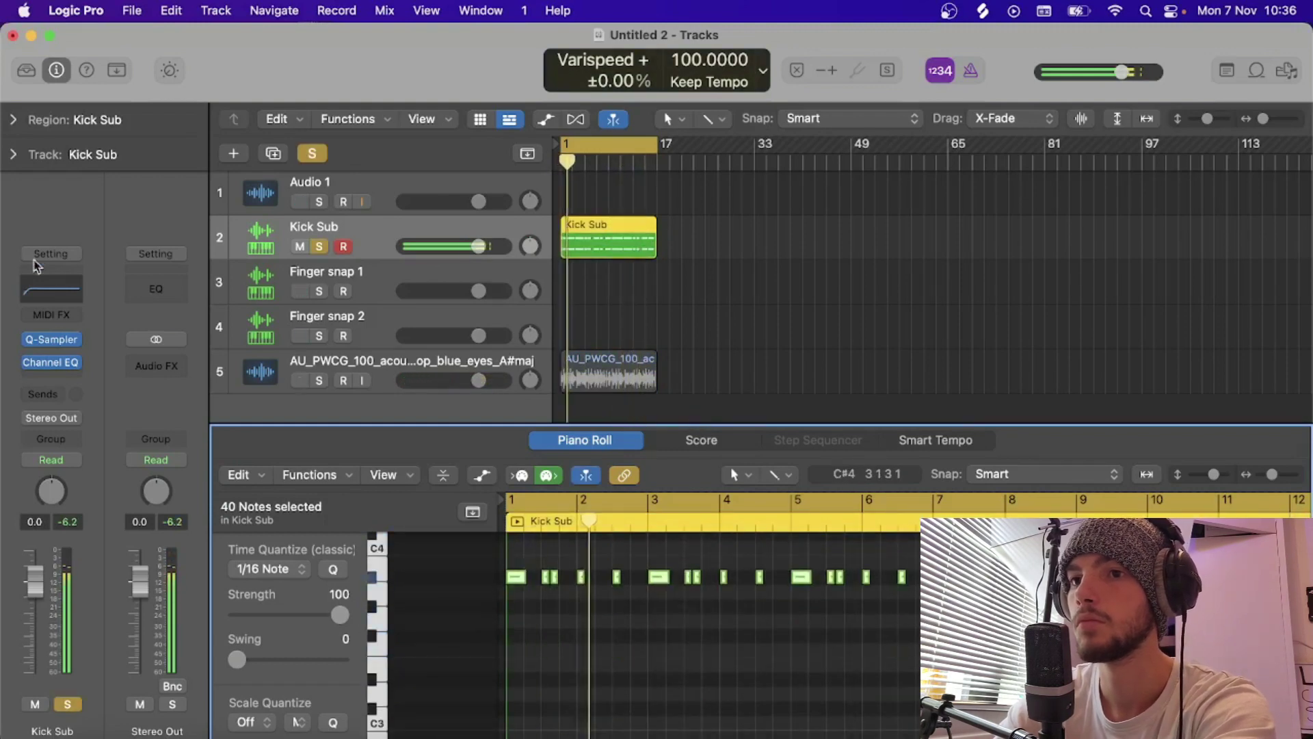
left_click(51, 288)
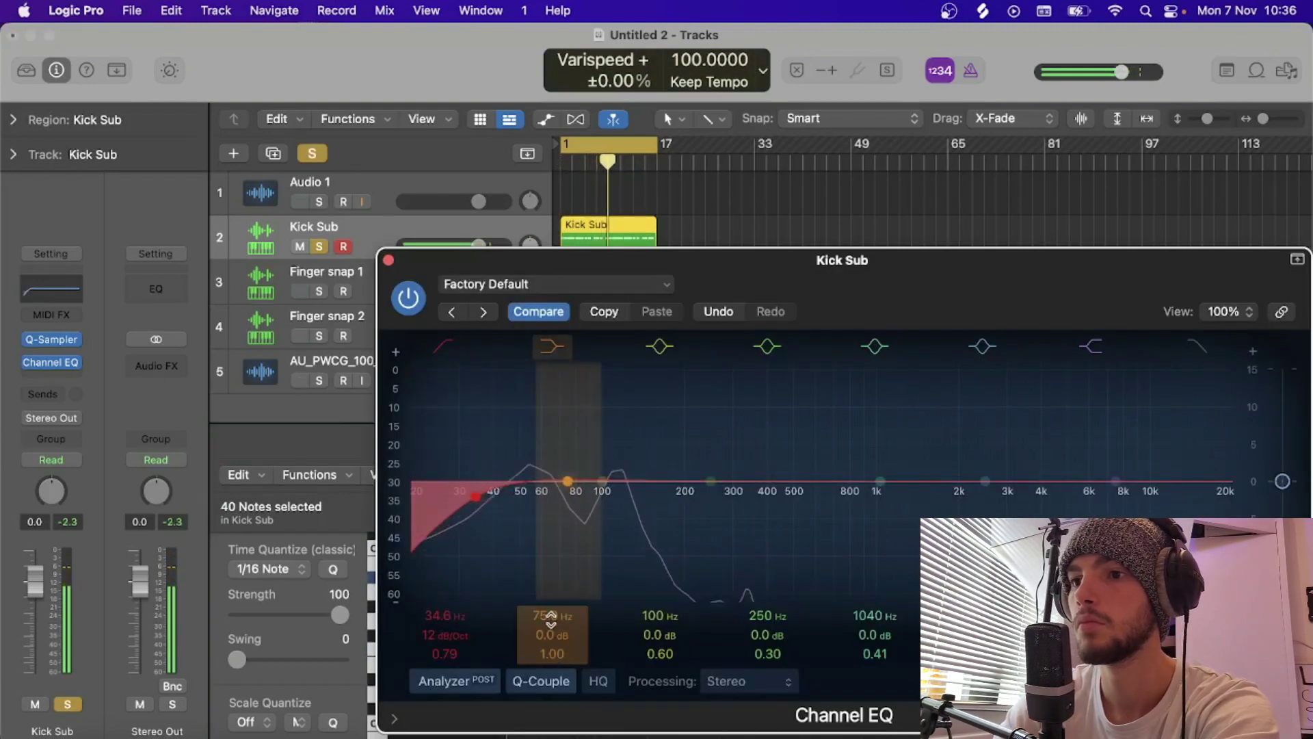
key("super+w")
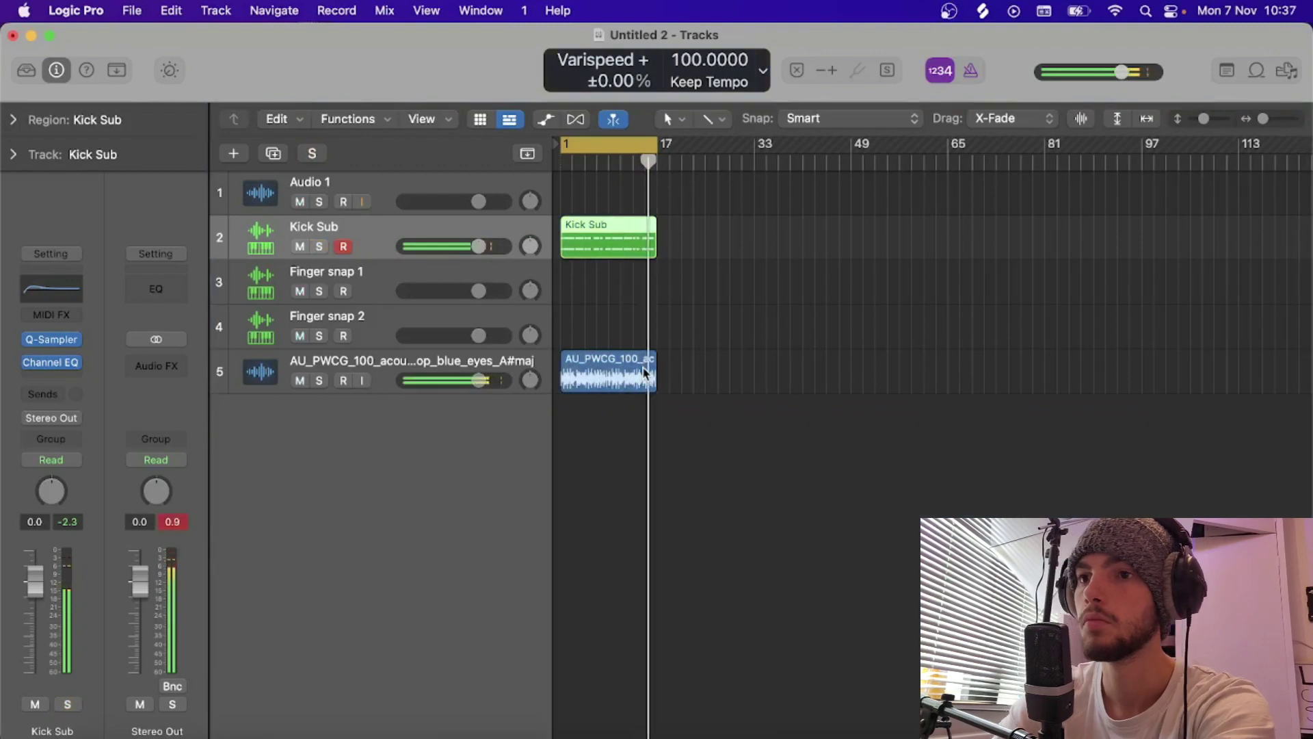
Step: Pencil a Finger snap 1 region spanning bars 1–17 and open it in the Piano Roll
left_click(473, 272)
key("x")
key("x")
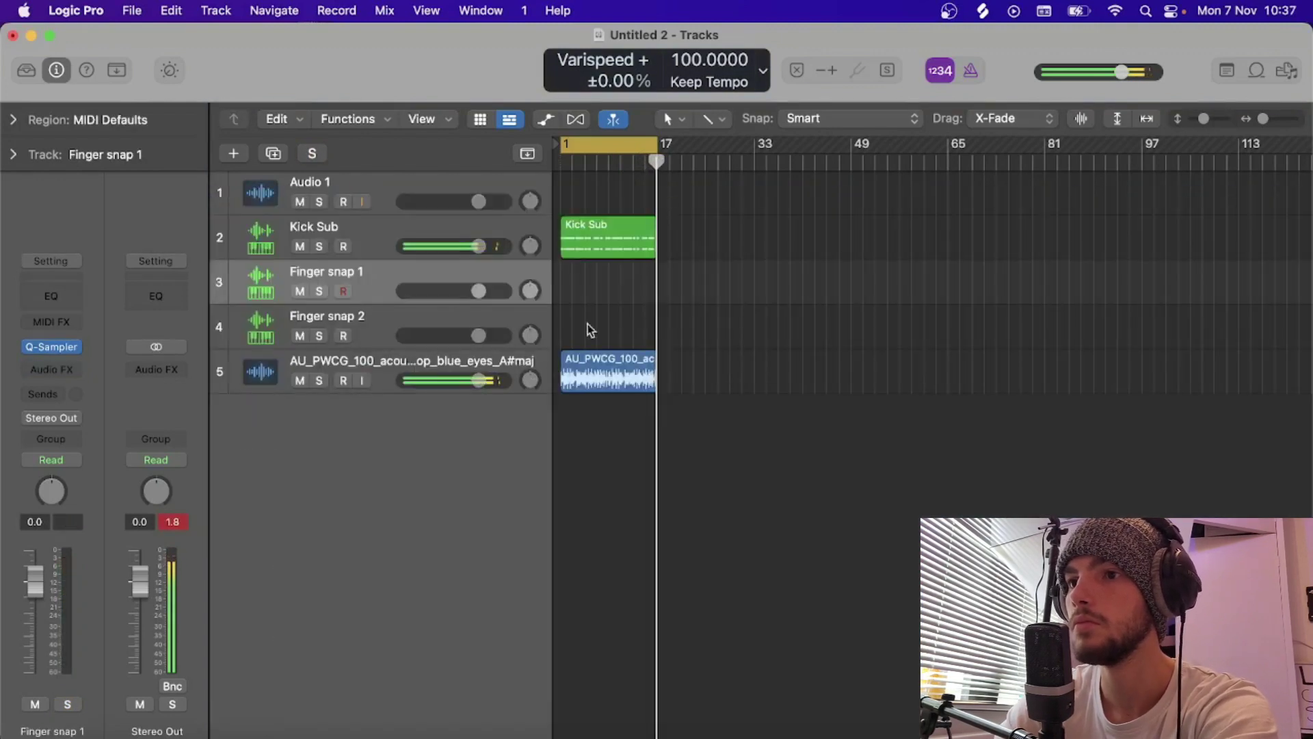
left_click(713, 121)
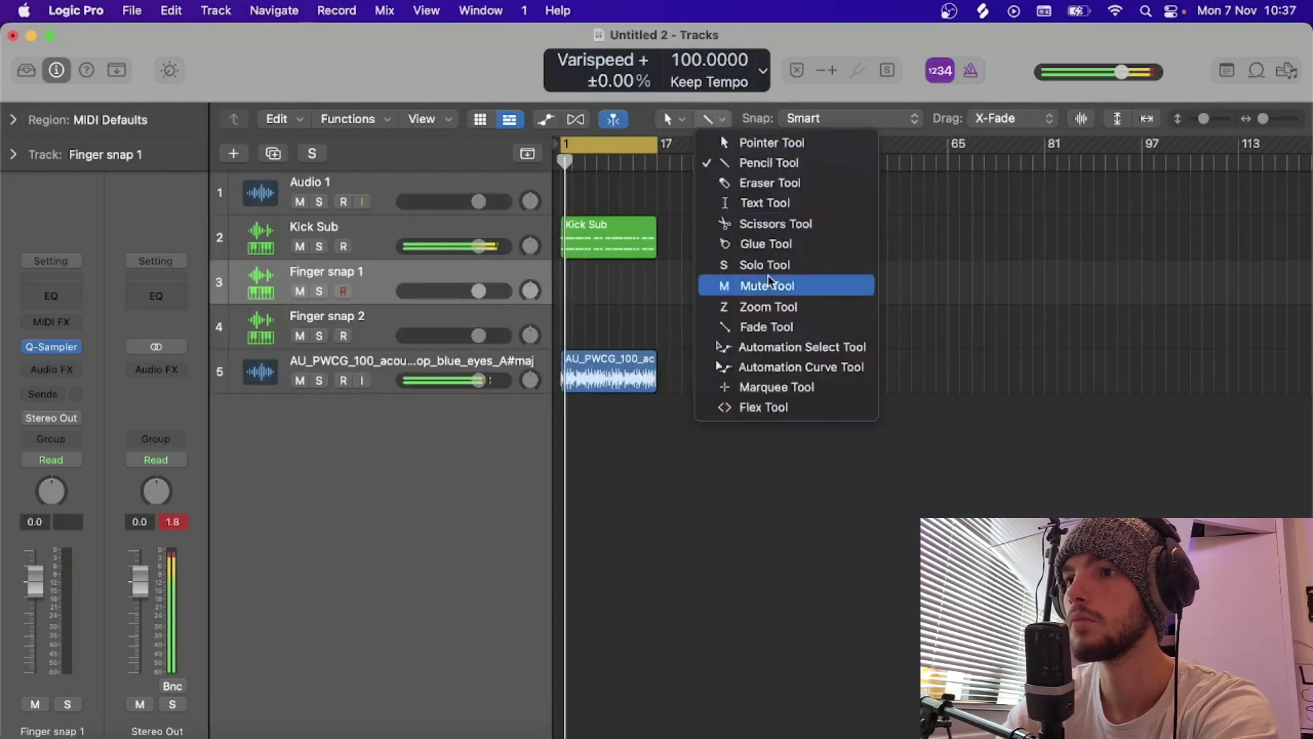
left_click(418, 189)
left_click(414, 186)
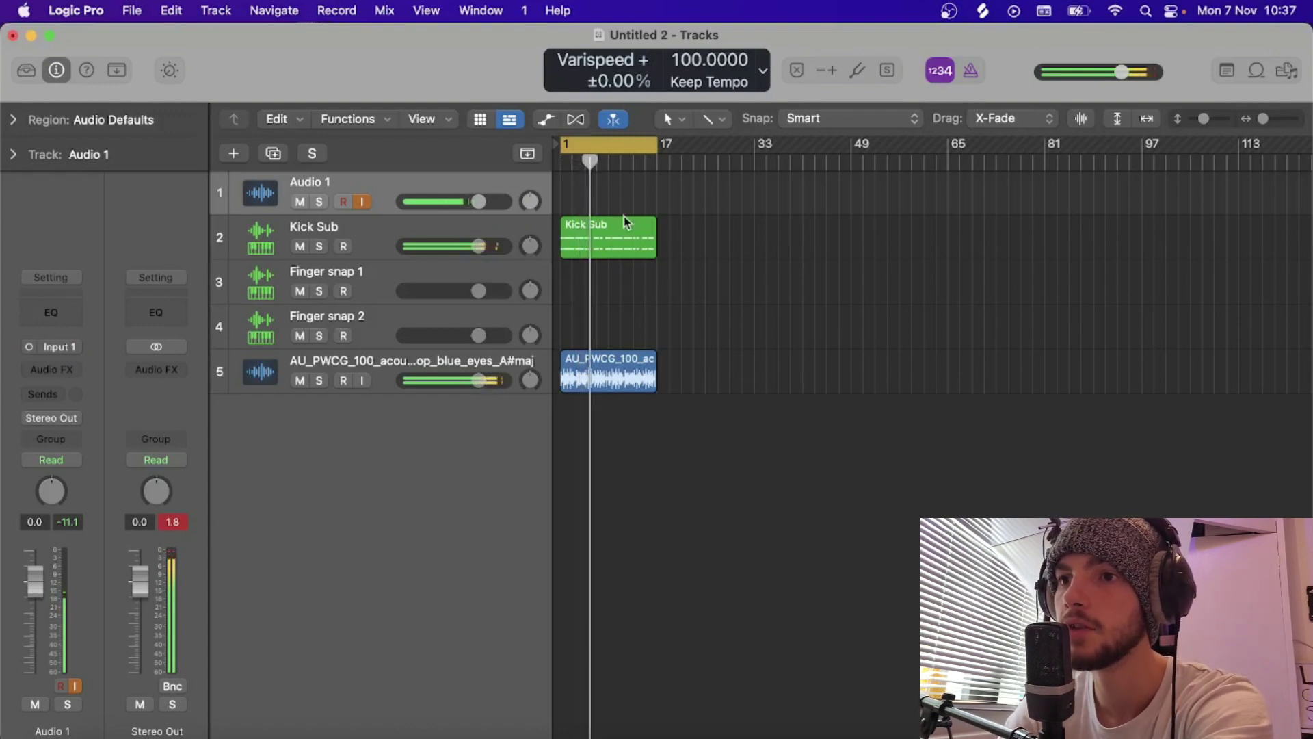
left_click(717, 120)
left_click(676, 189)
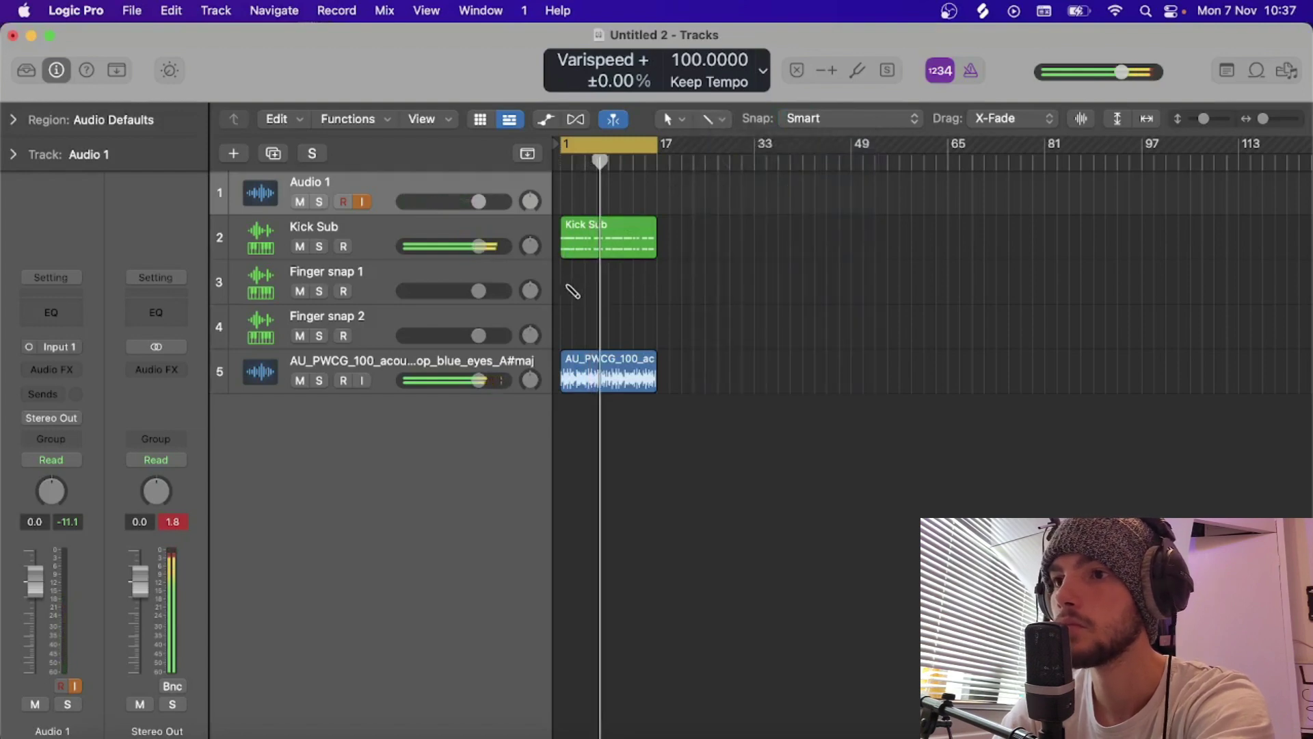
left_click(564, 293, "super")
left_click_drag(565, 298, 653, 309)
double_click(632, 290)
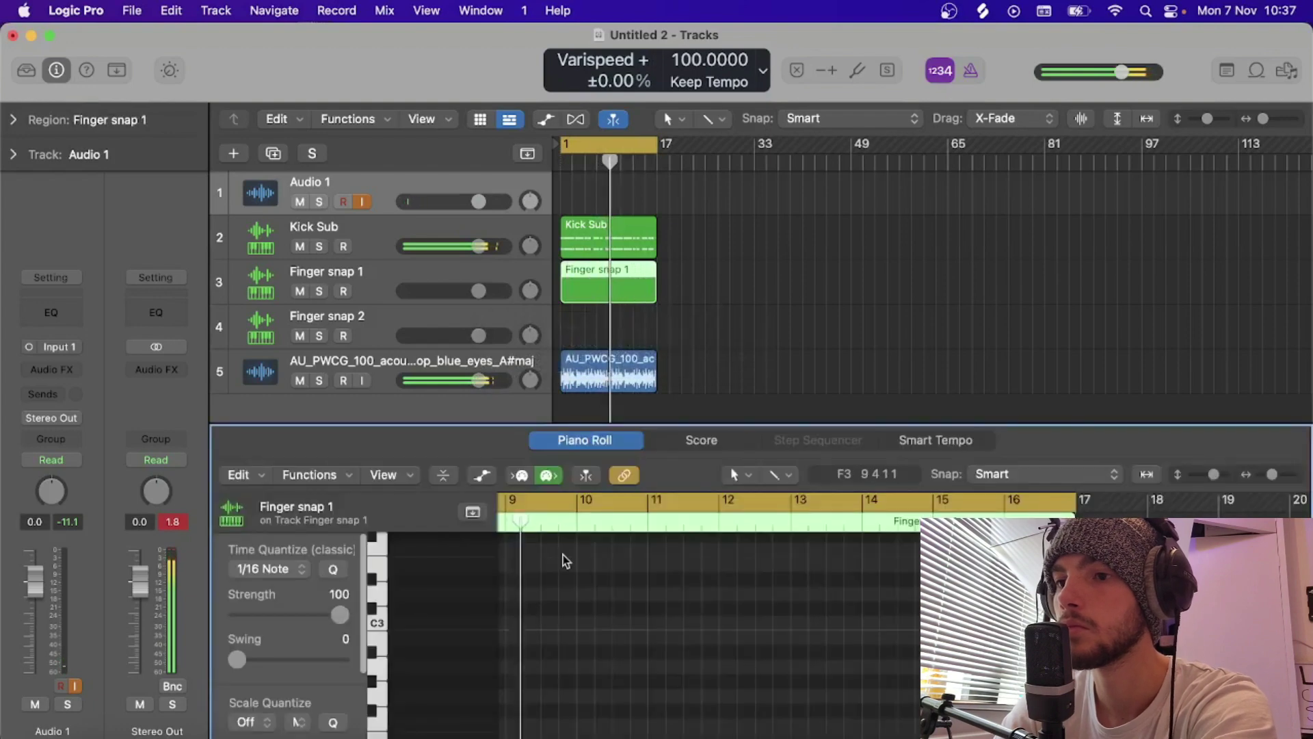
Step: Preview the snap sound and draw the first snap note at bar 1
scroll(522, 631, "left", 8)
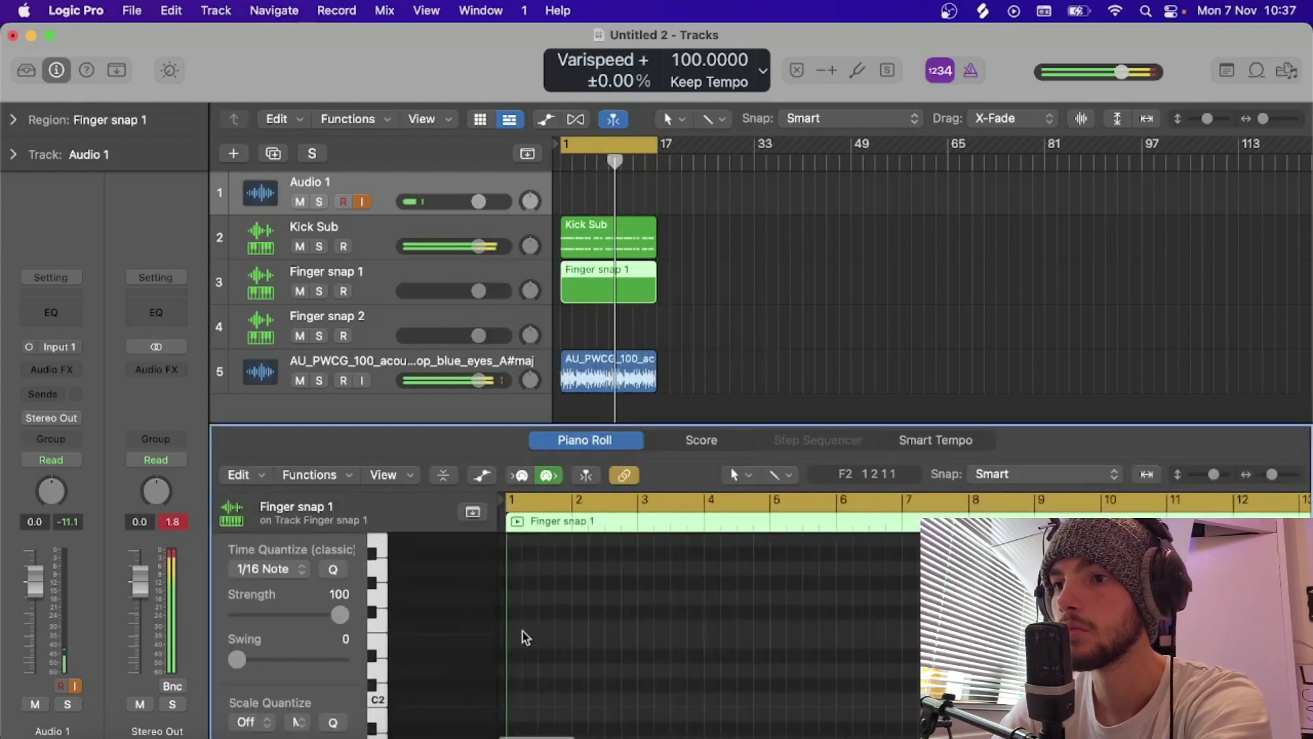
scroll(522, 630, "down", 3)
key("space")
key("space")
scroll(531, 684, "up", 4)
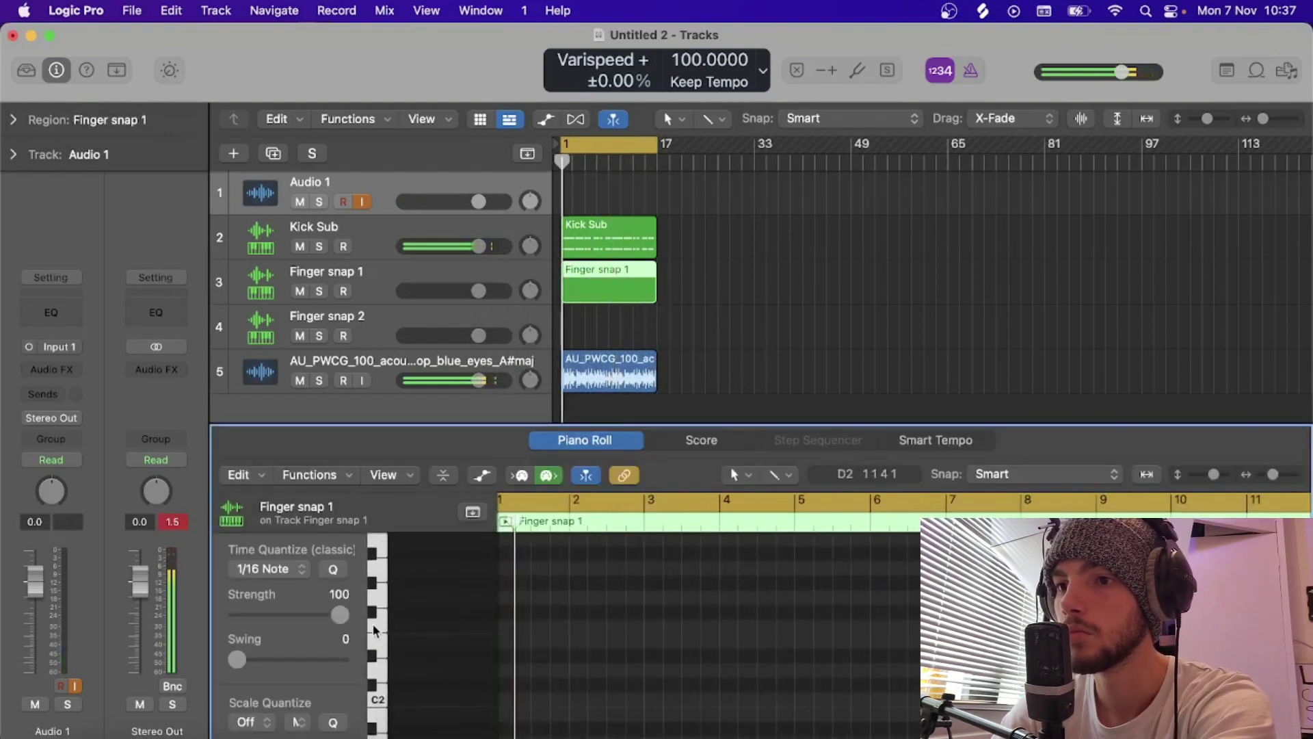
scroll(373, 555, "up", 5)
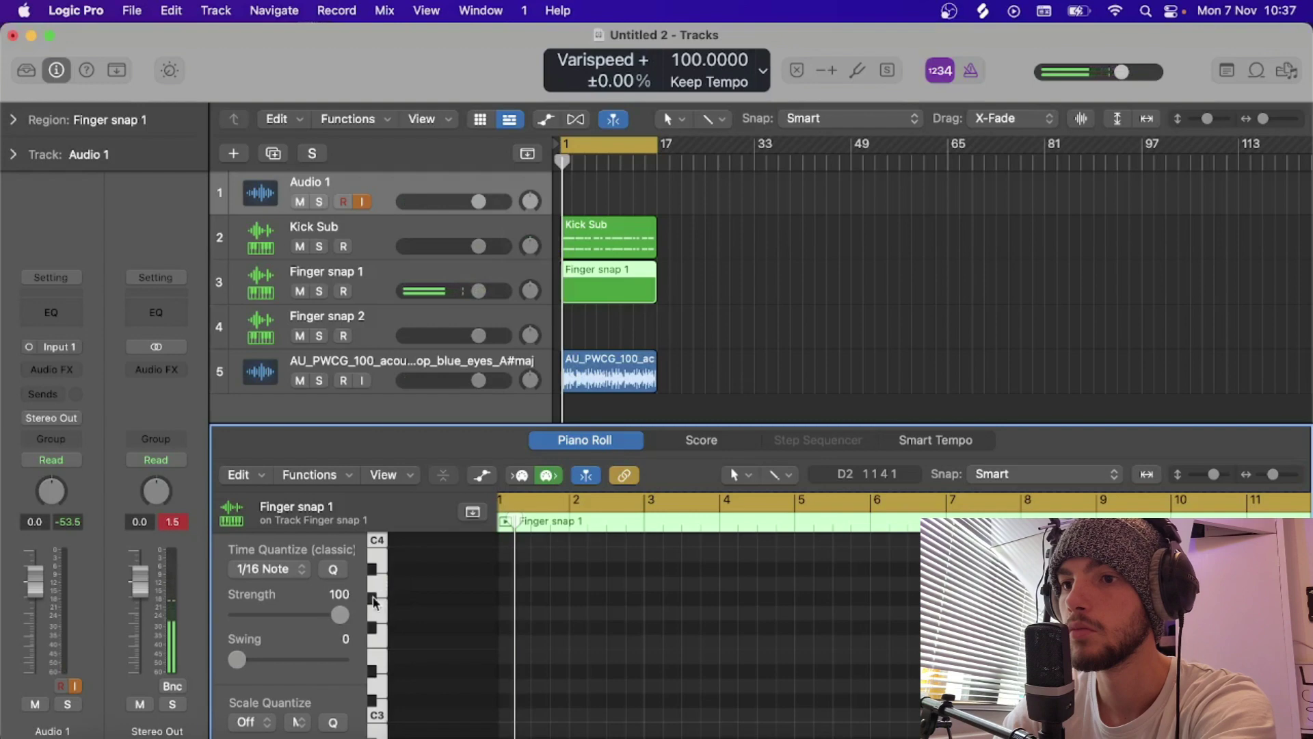
left_click(372, 628)
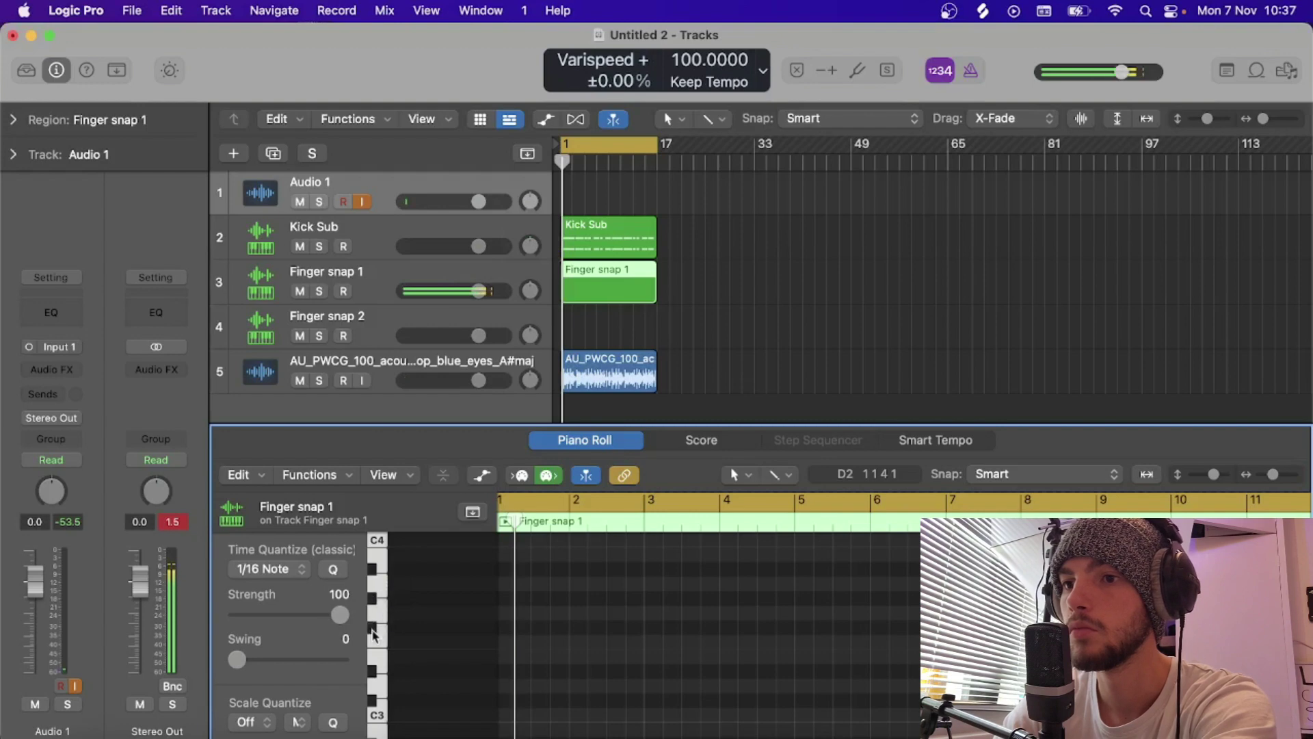
left_click(528, 644)
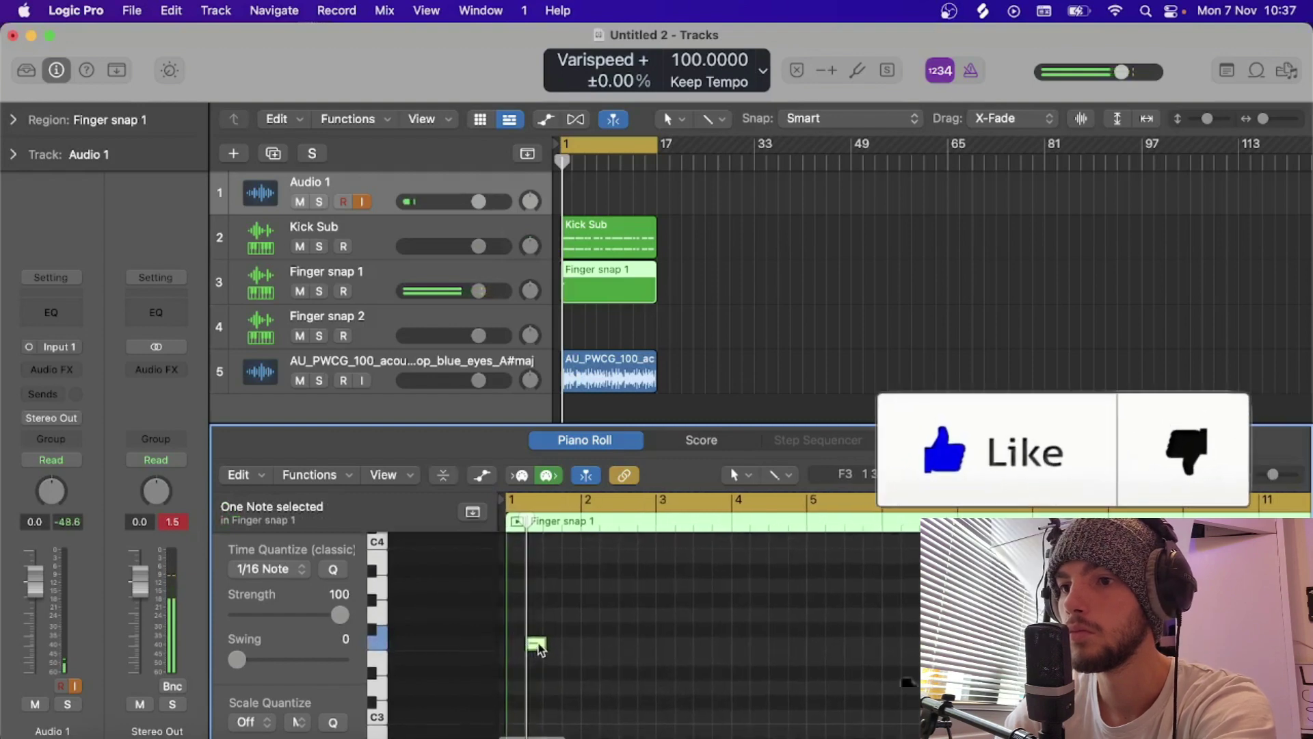
left_click(537, 644)
key("space")
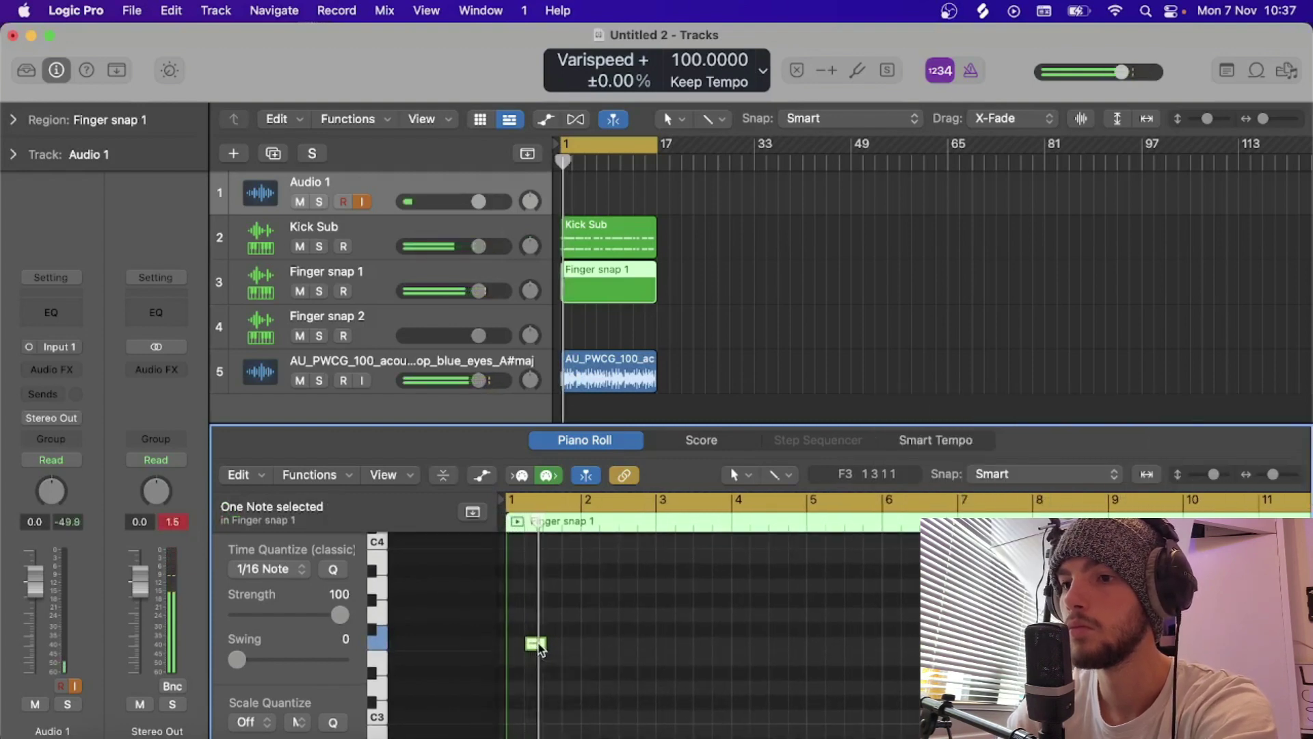
Step: Move the snap note up an octave and audition it from the region start
key("shift+alt+Up")
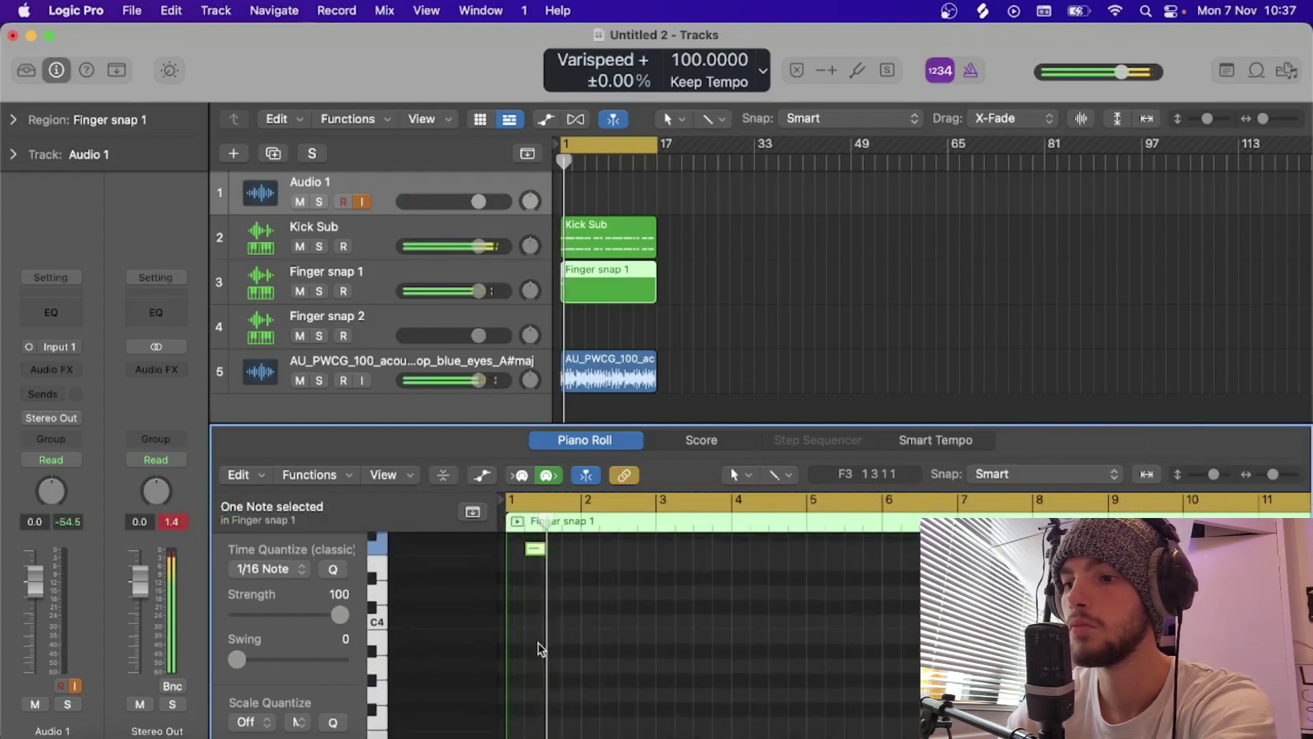
key("Return")
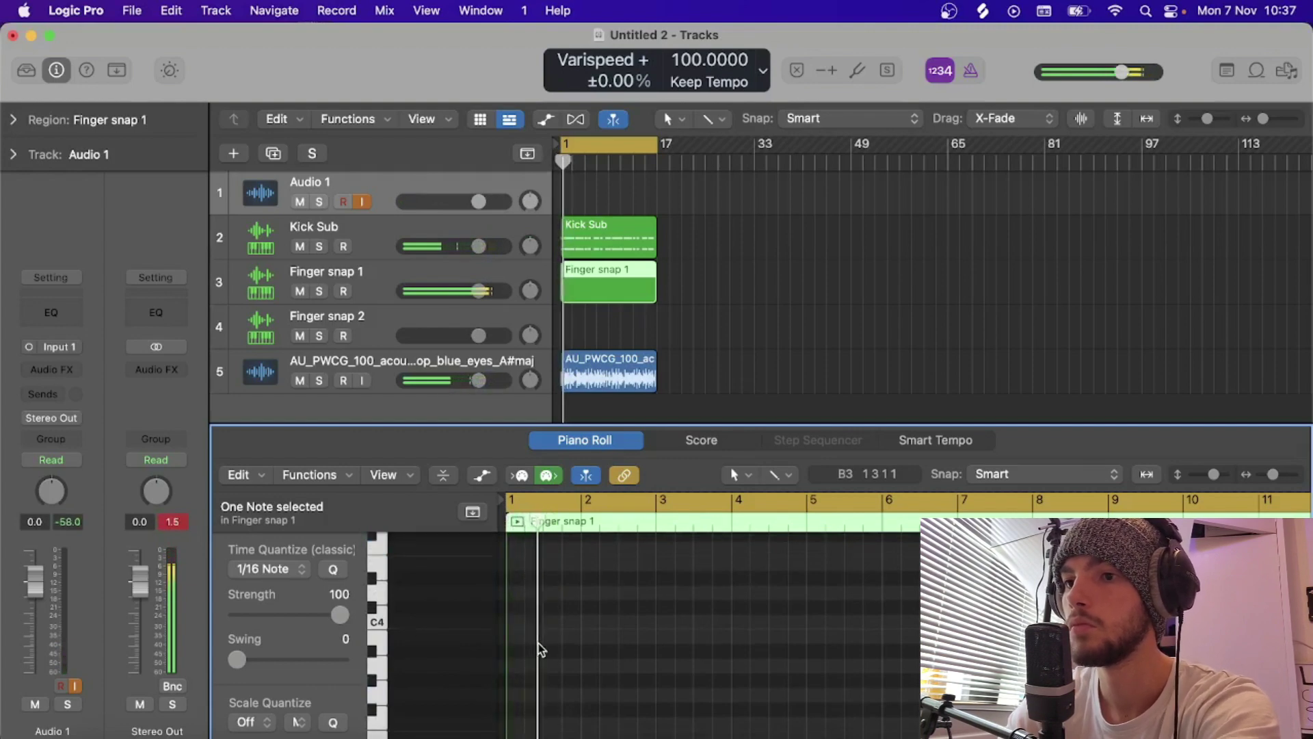
key("Return")
scroll(539, 646, "up", 10)
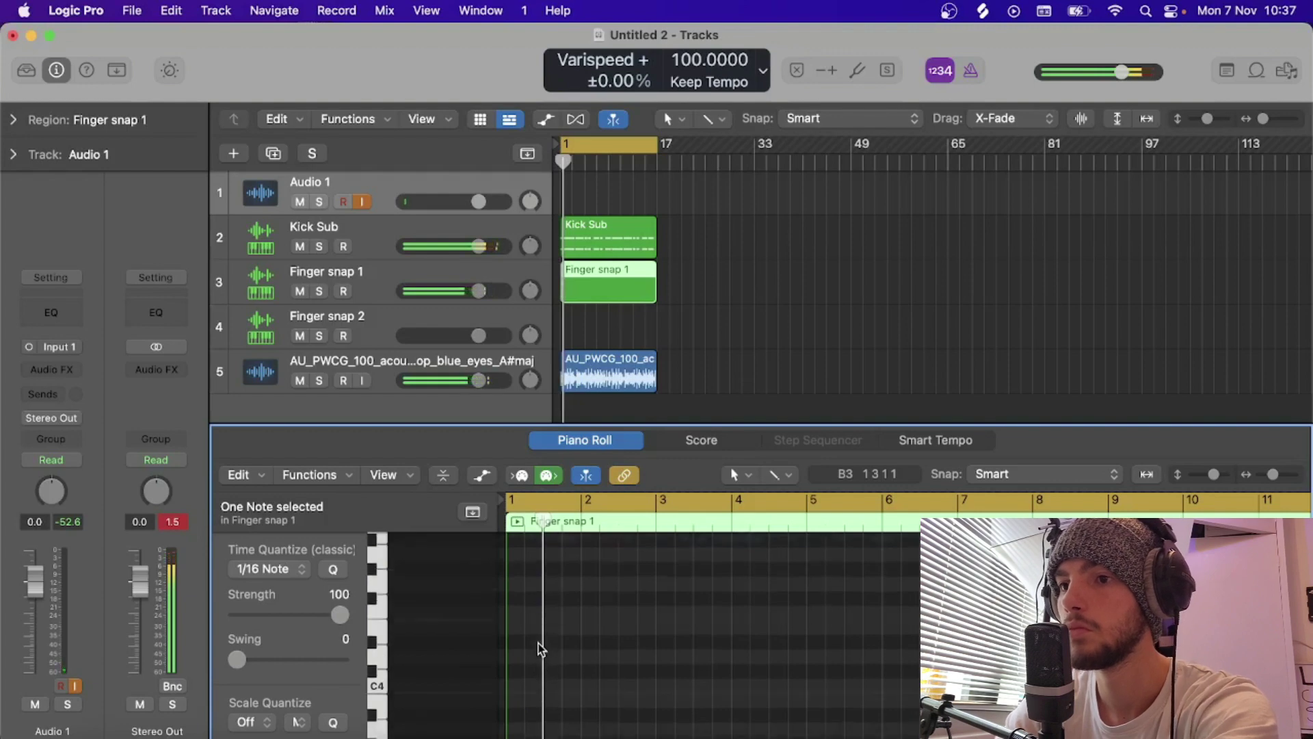
left_click(525, 658)
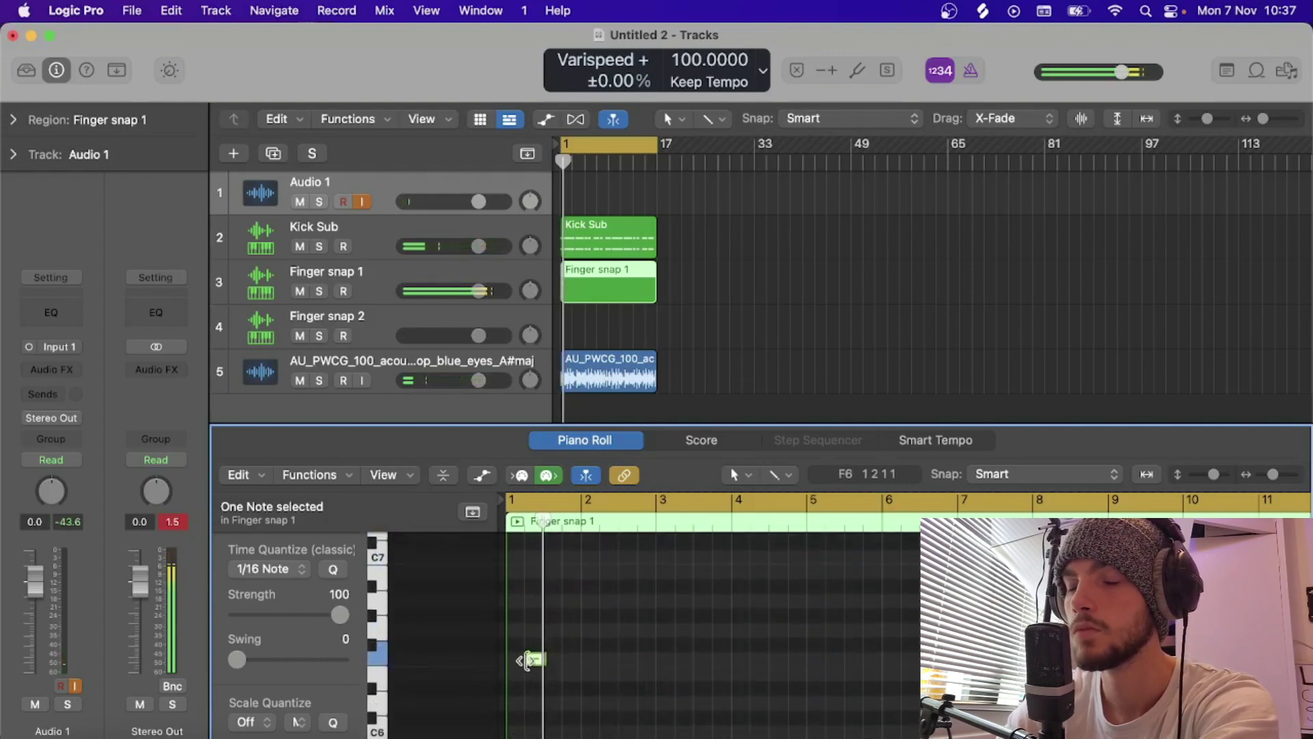
scroll(525, 658, "up", 5)
key("space")
Step: Copy the snap note to beat 4, duplicate the pair into bar 2, and repeat it through the region
left_click_drag(589, 659, 714, 660)
left_click_drag(748, 687, 544, 639)
left_click_drag(590, 658, 799, 658)
scroll(725, 718, "down", 3)
scroll(727, 721, "down", 5)
key("super+r")
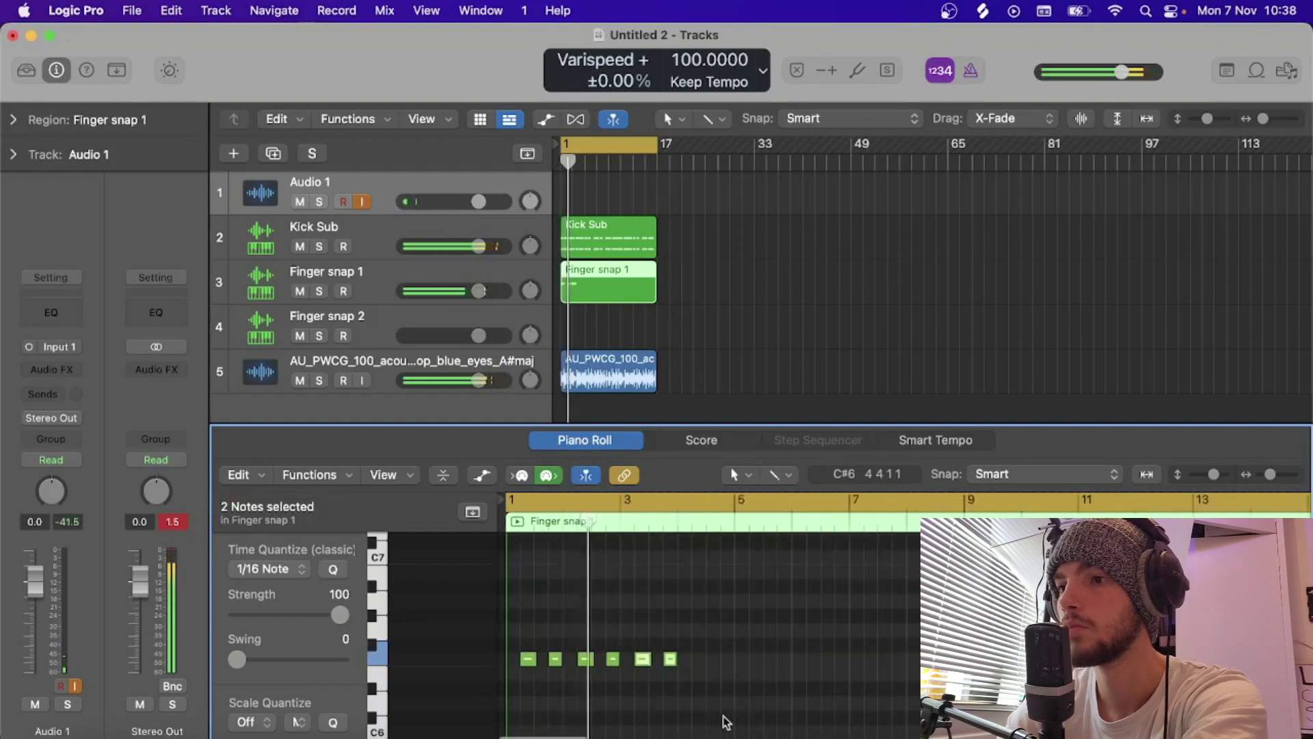
scroll(728, 722, "down", 2)
key("super+r")
key("super+r")
key("super+r")
key("super+r")
key("super+r")
key("super+r")
key("super+r")
key("super+r")
key("super+r")
key("super+r")
key("super+r")
key("super+r")
key("super+r")
key("super+r")
scroll(1217, 690, "right", 3)
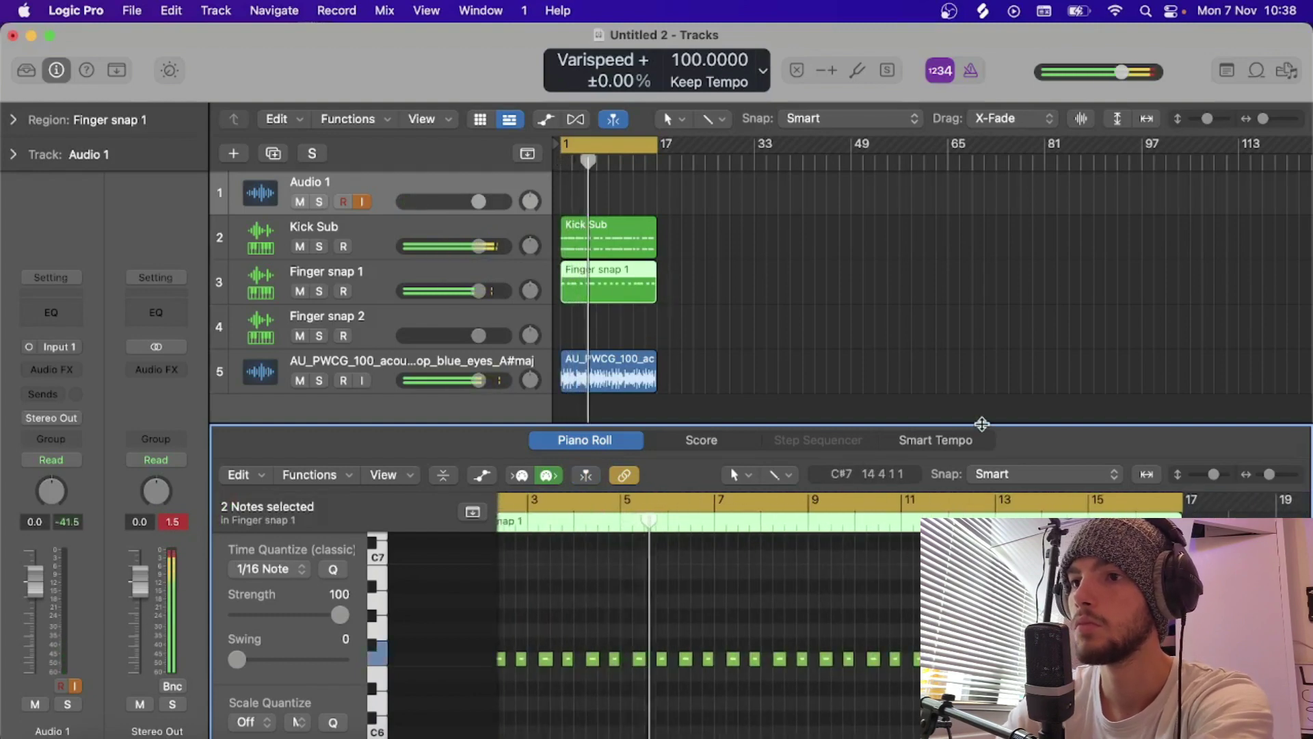
Step: Trim the Finger snap 1 region to end at bar 17 and shift all snap notes down an octave
double_click(630, 296)
left_click_drag(658, 299, 609, 318)
double_click(630, 299)
key("super+a")
key("alt+shift+Down")
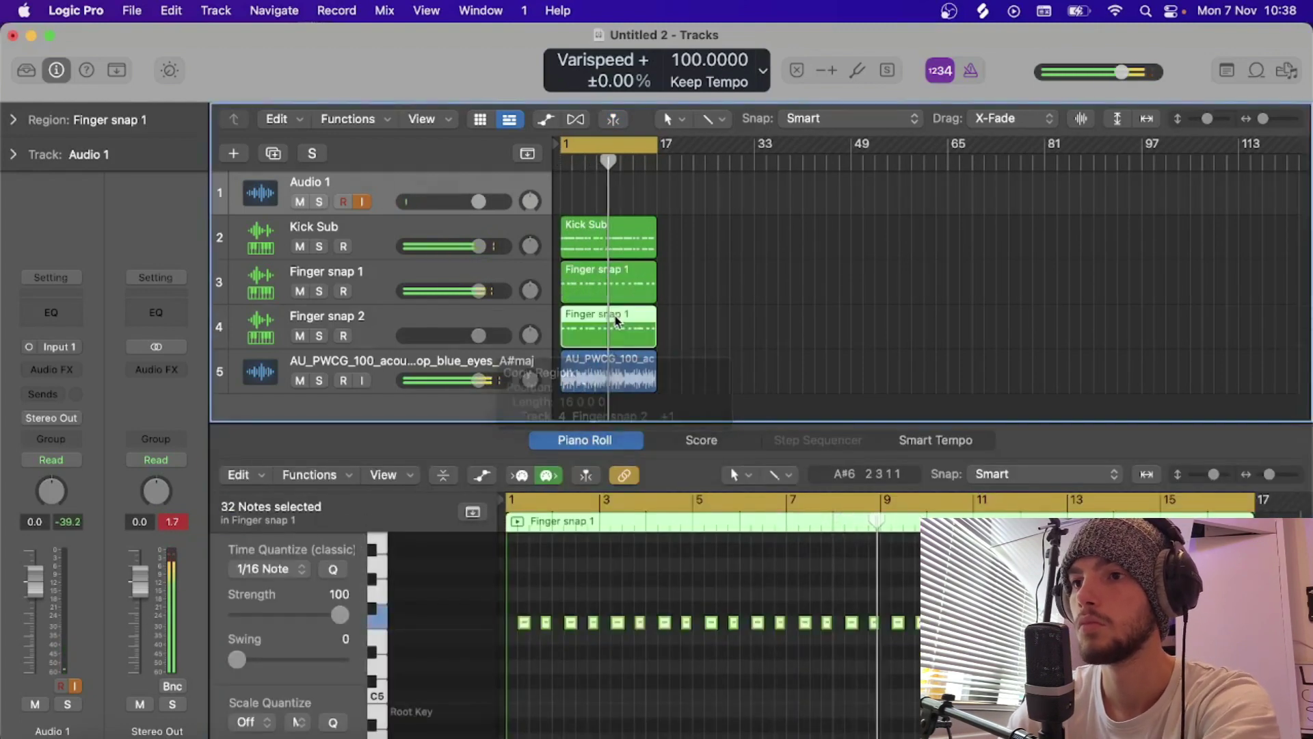
Step: Solo both Finger snap tracks, raise all copied snap notes to B5, then clear solo
left_click(318, 335)
left_click(319, 292)
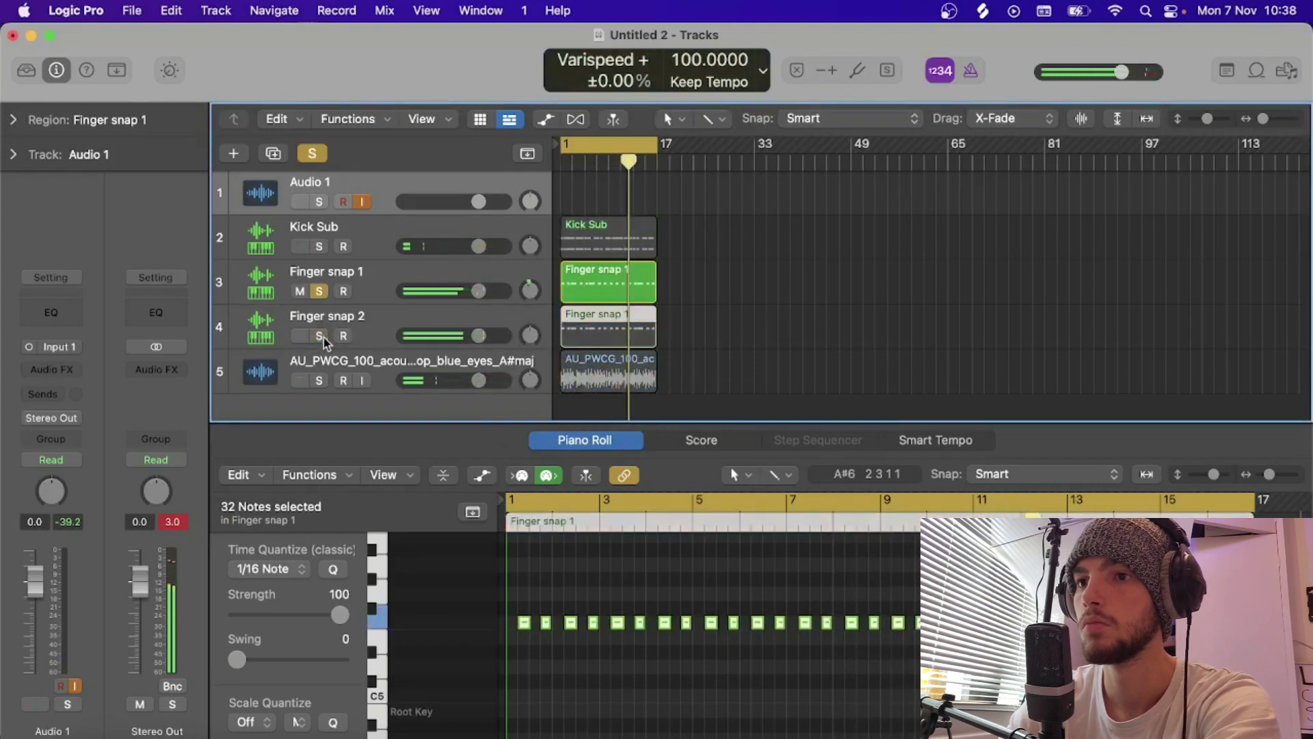
left_click(575, 590)
key("super+a")
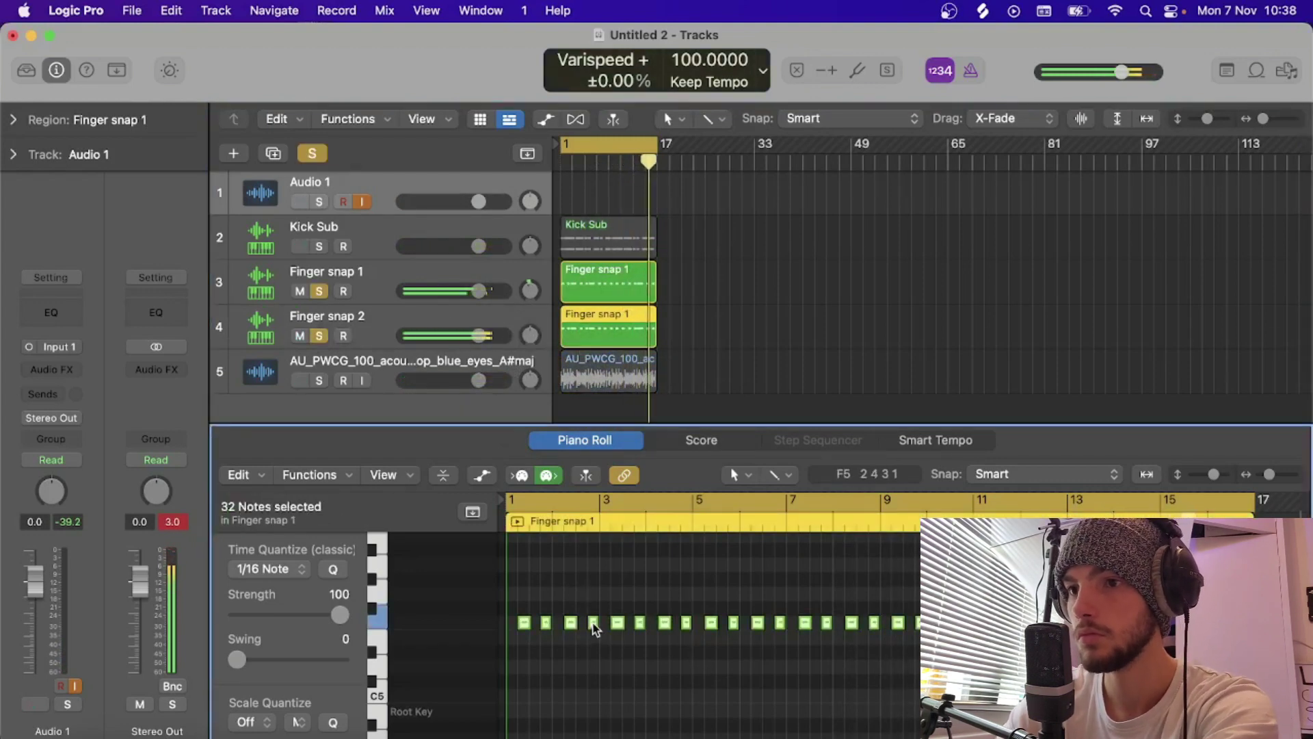
left_click_drag(594, 621, 595, 549)
double_click(596, 332)
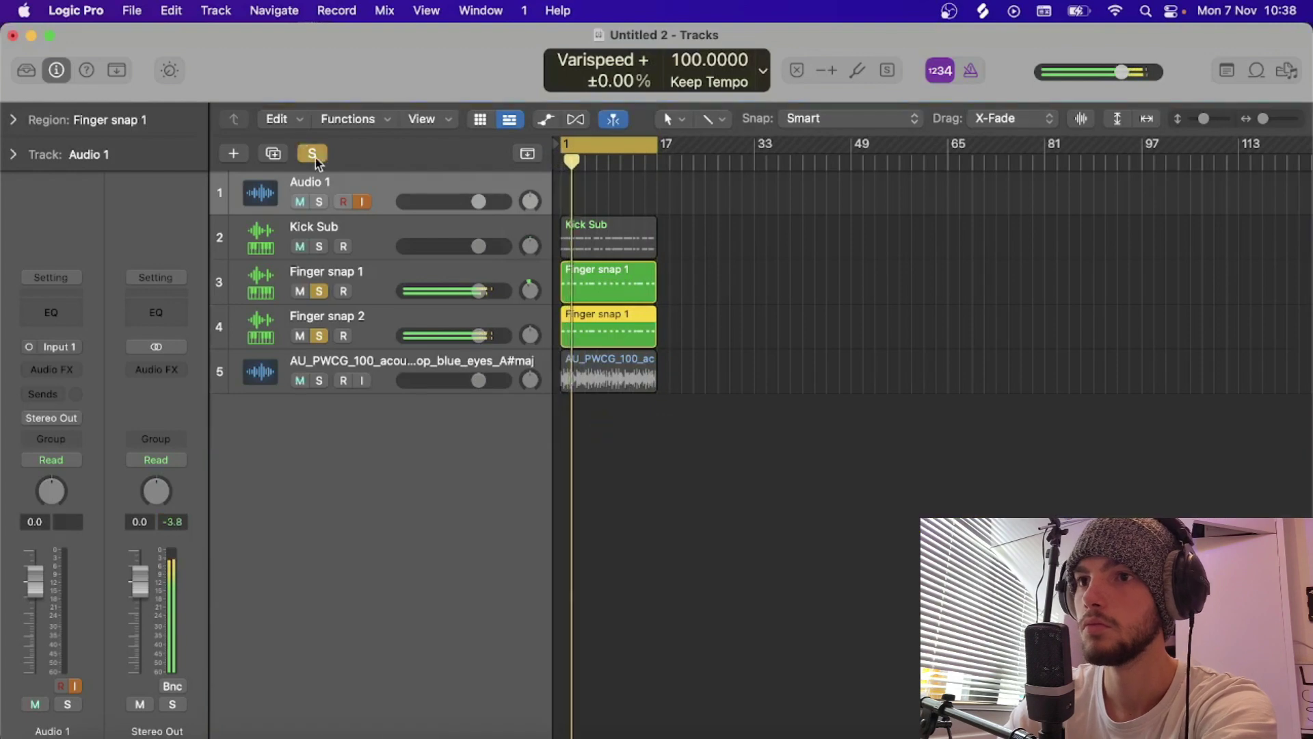
left_click(313, 156)
double_click(586, 322)
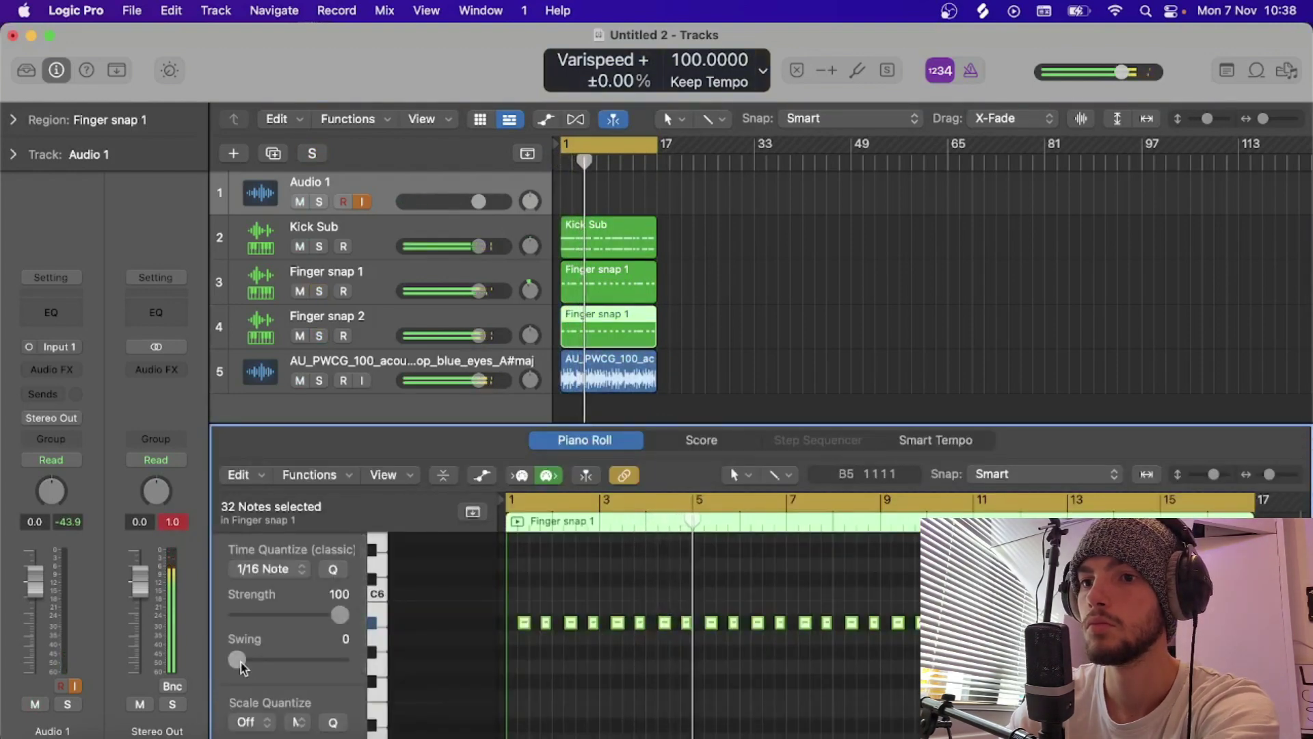
Step: Adjust the swing on all snap notes, settling at 35, and close the note editor
left_click_drag(265, 668, 305, 679)
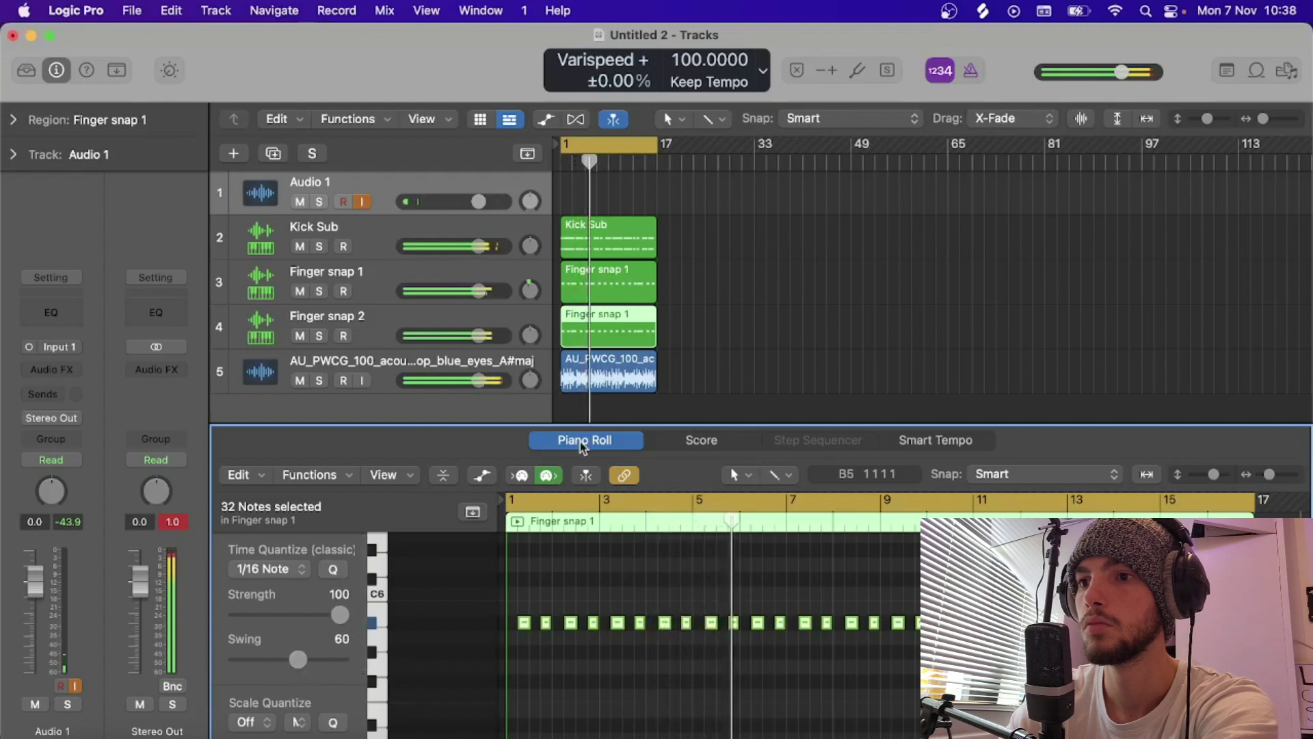
left_click(482, 277)
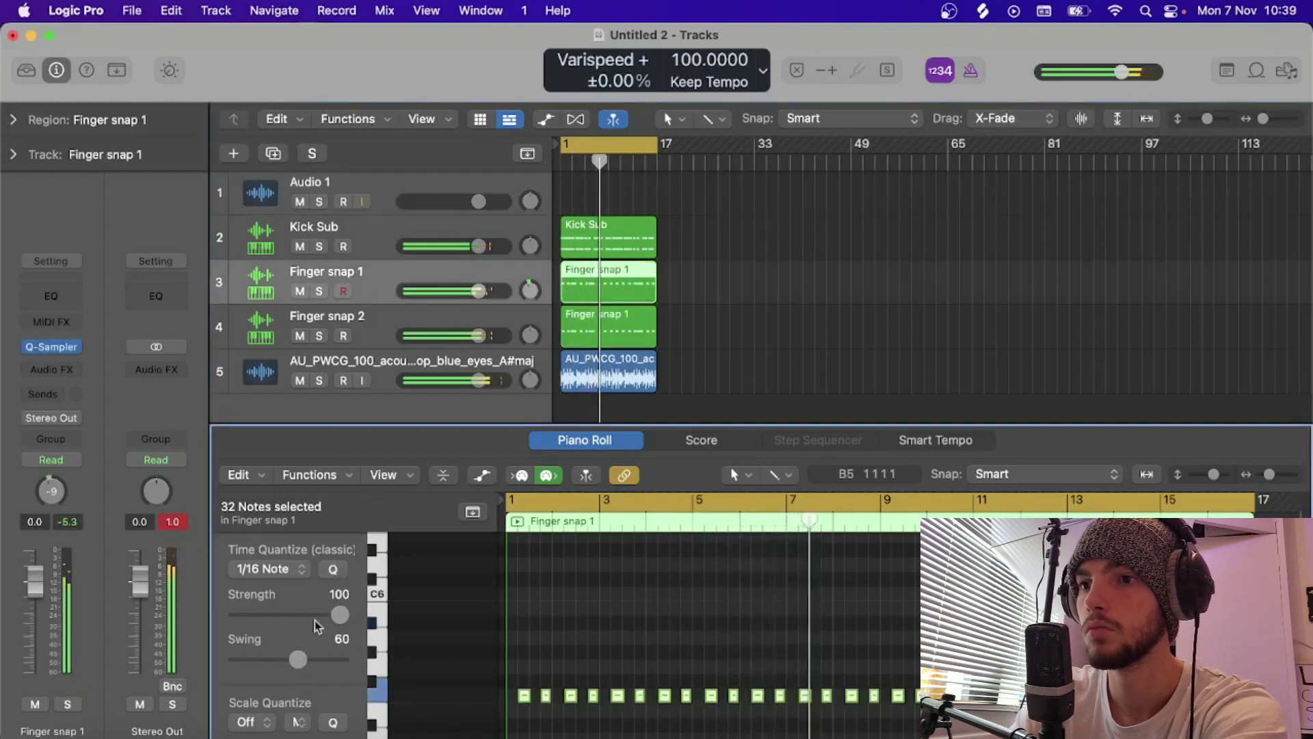
left_click_drag(297, 662, 266, 671)
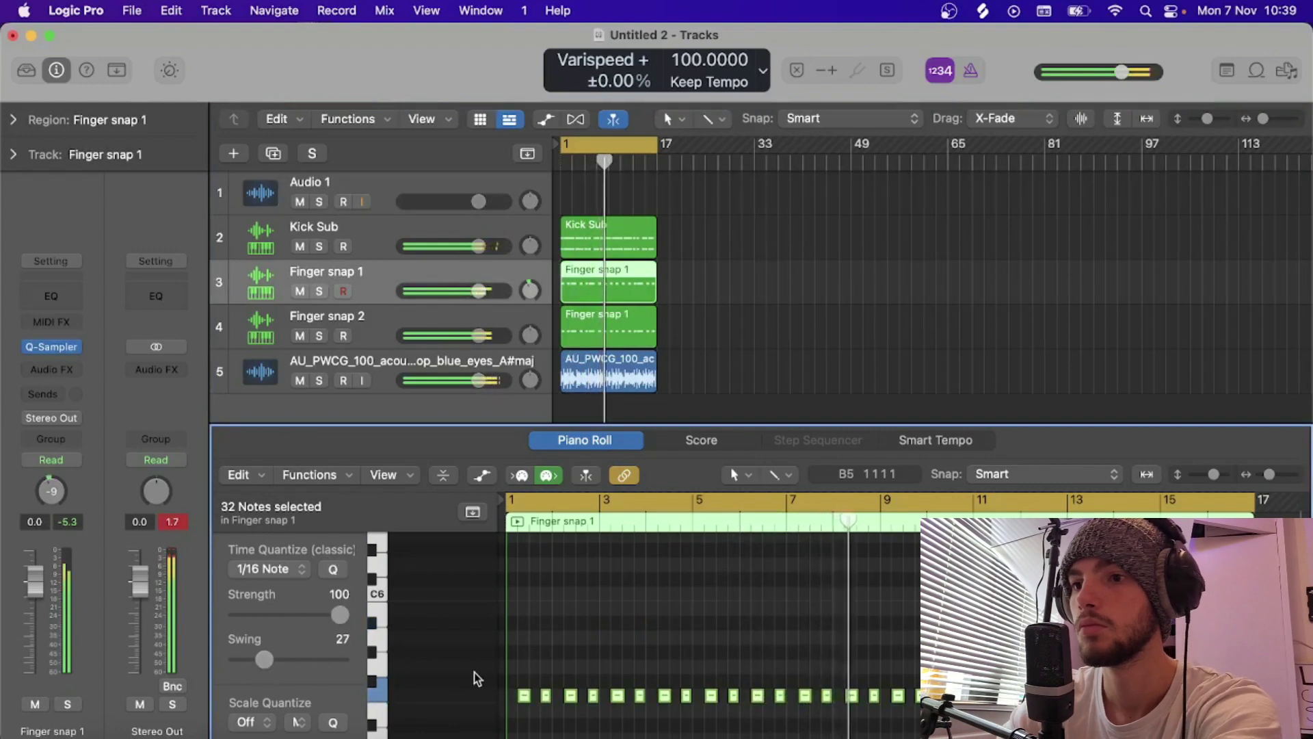
left_click(588, 660)
key("super+a")
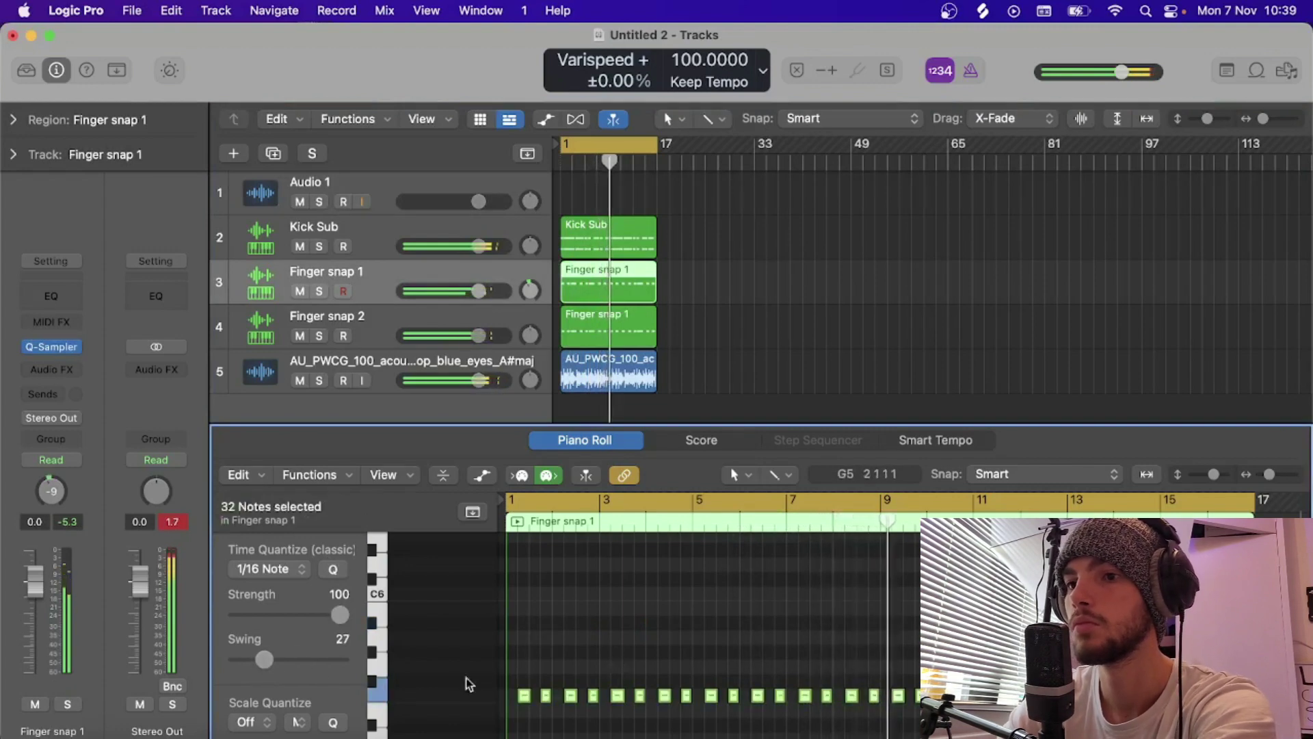
left_click_drag(264, 660, 277, 667)
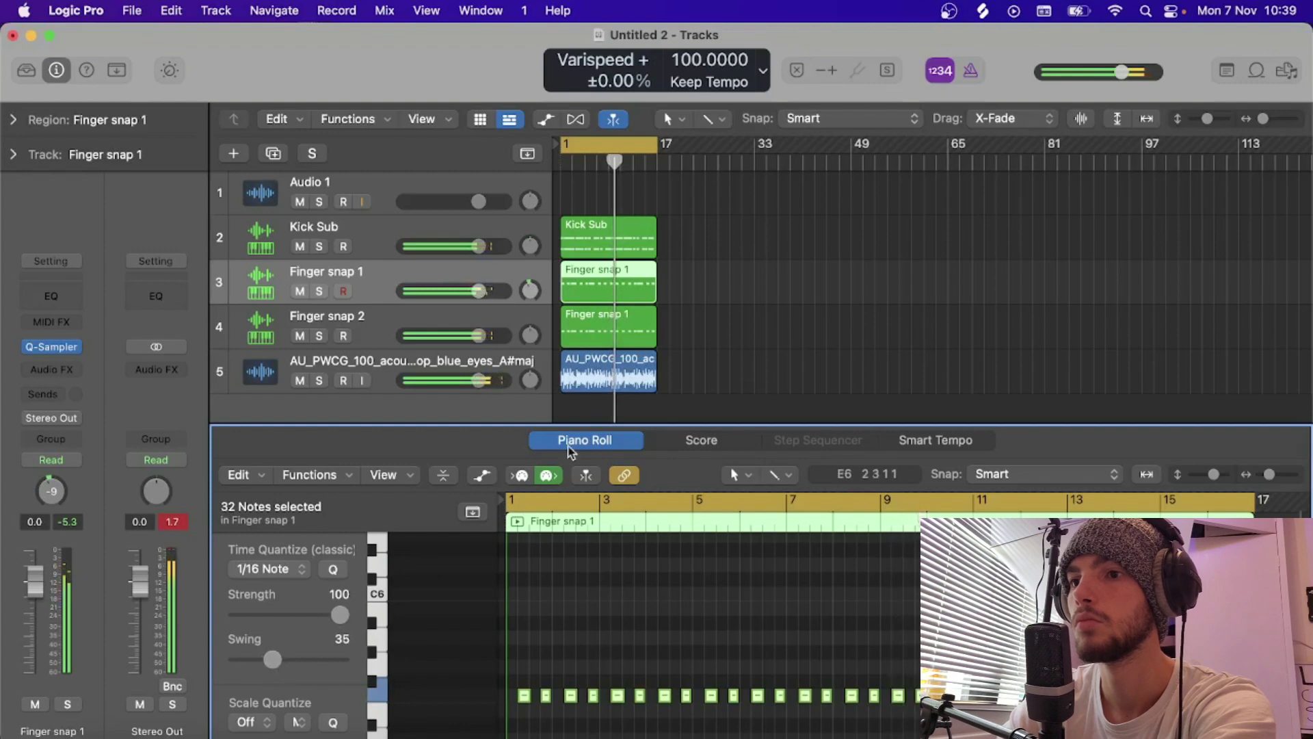
key("p")
left_click(689, 445)
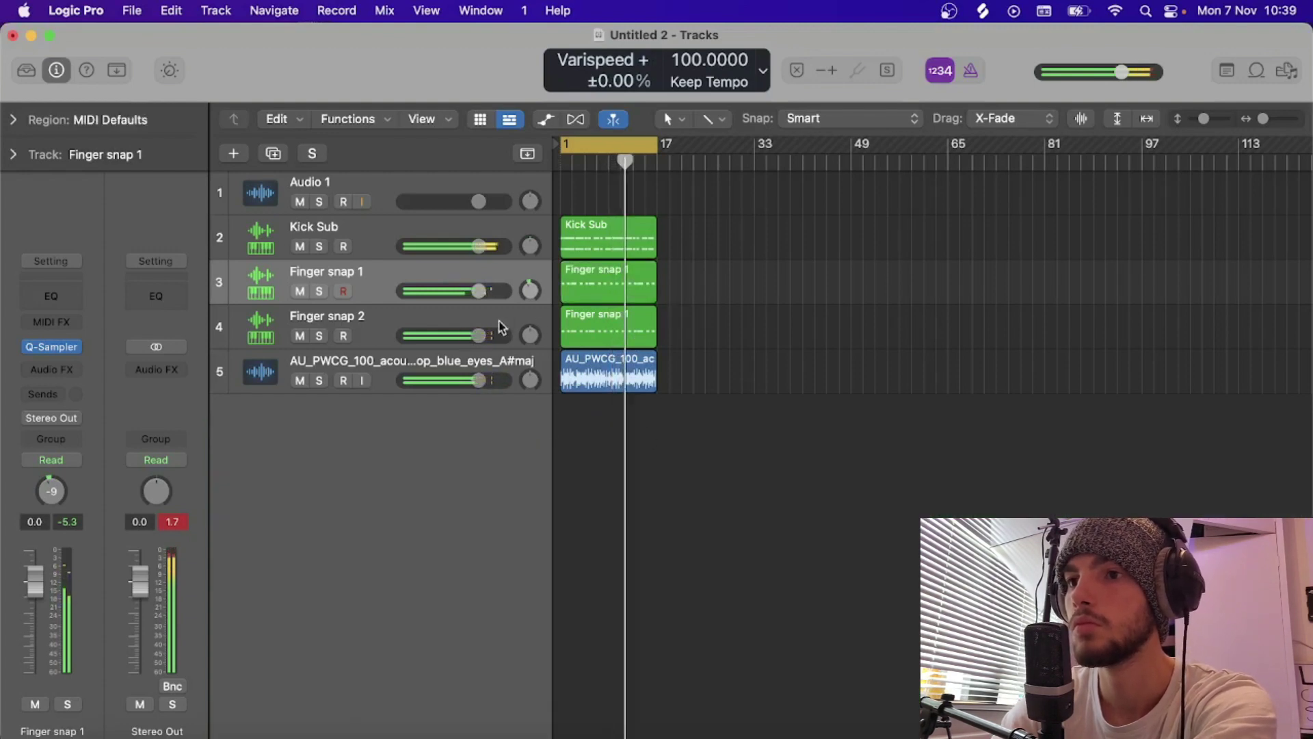
Step: Lower Finger snap 1 to -6.4 dB and Finger snap 2 to -3.7 dB
left_click_drag(669, 318, 634, 280)
left_click_drag(479, 291, 424, 289)
left_click_drag(479, 335, 433, 337)
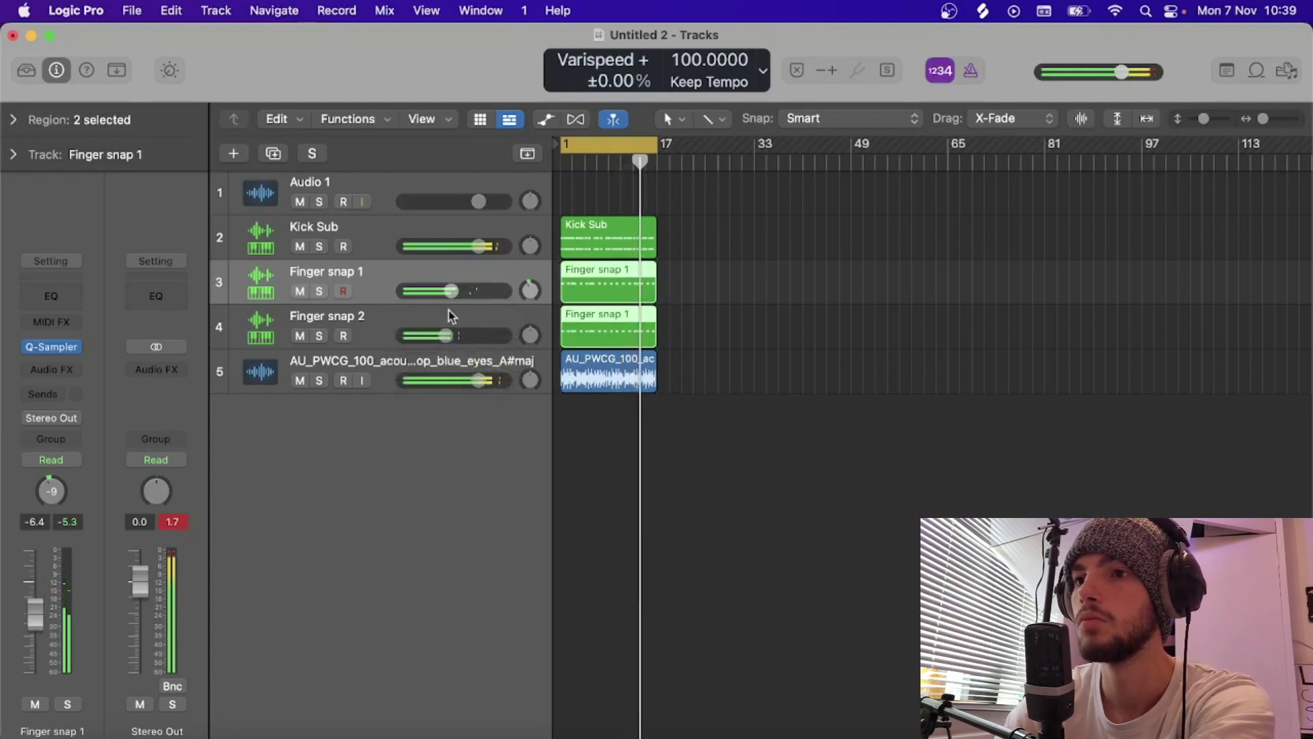
left_click(445, 335)
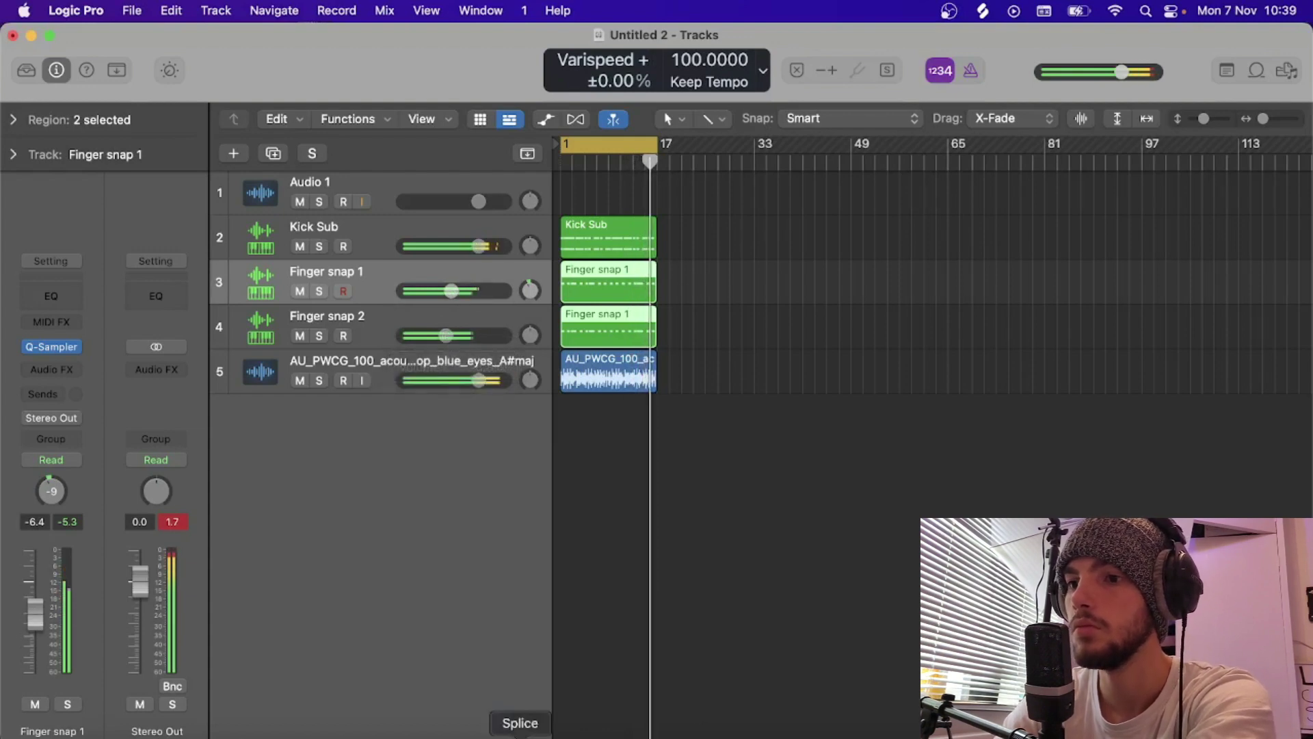
left_click(527, 594)
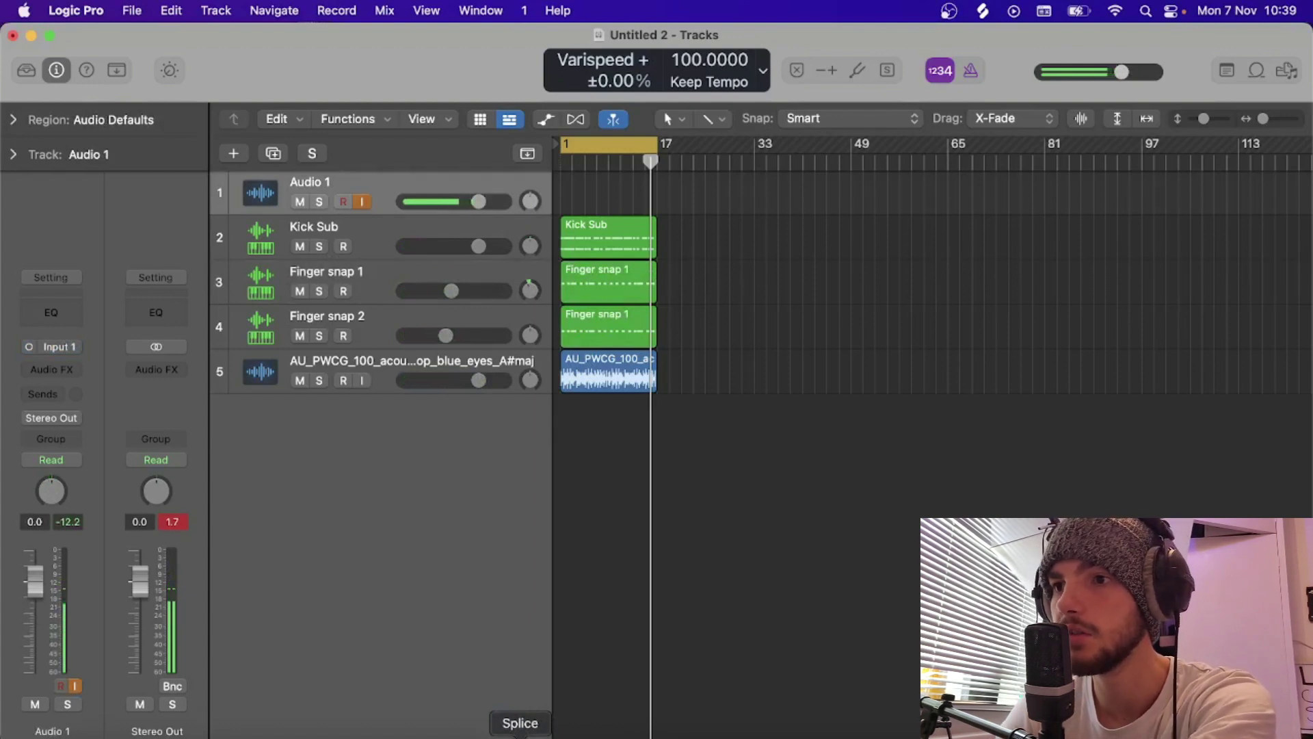
left_click(520, 737)
Step: Search Splice for 'KICK' and audition the first kick results
left_click(1055, 130)
key("BackSpace")
key("BackSpace")
key("BackSpace")
key("BackSpace")
key("BackSpace")
key("BackSpace")
key("BackSpace")
key("BackSpace")
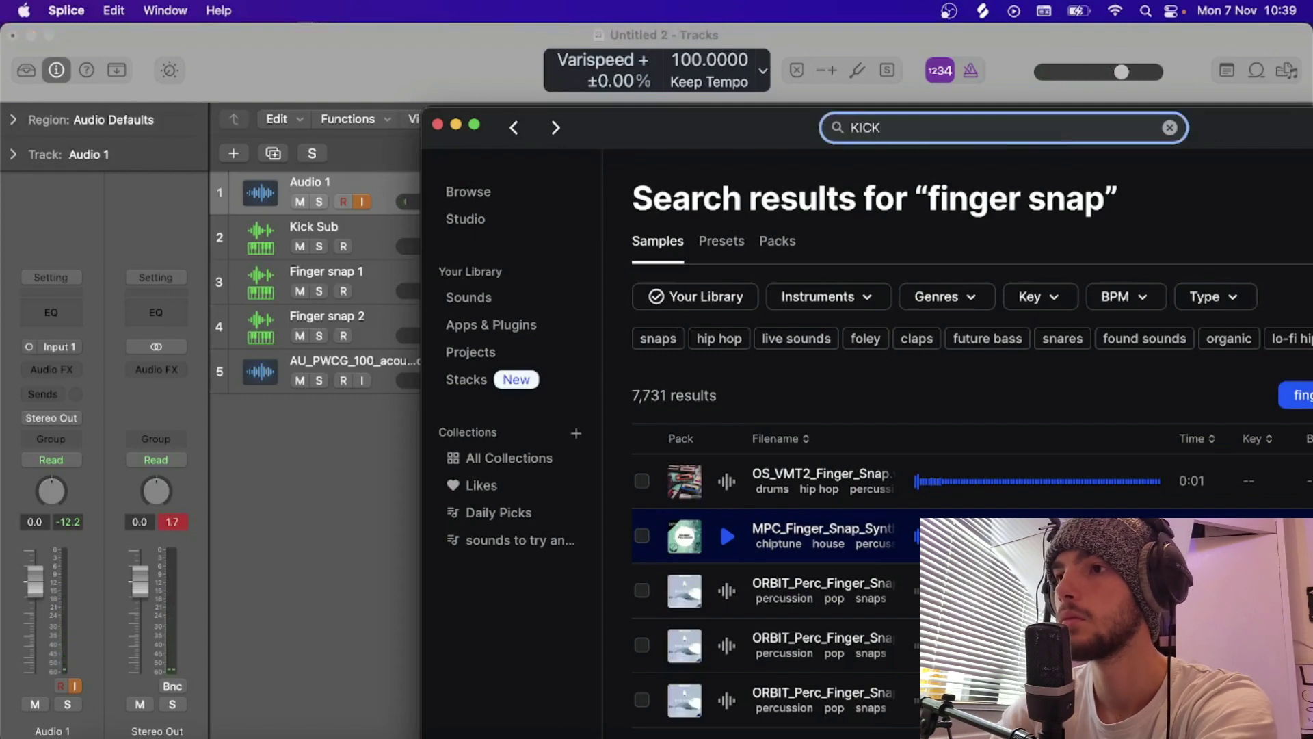
type("KICK")
key("Return")
scroll(817, 528, "down", 2)
left_click_drag(1194, 138, 822, 102)
left_click(353, 493)
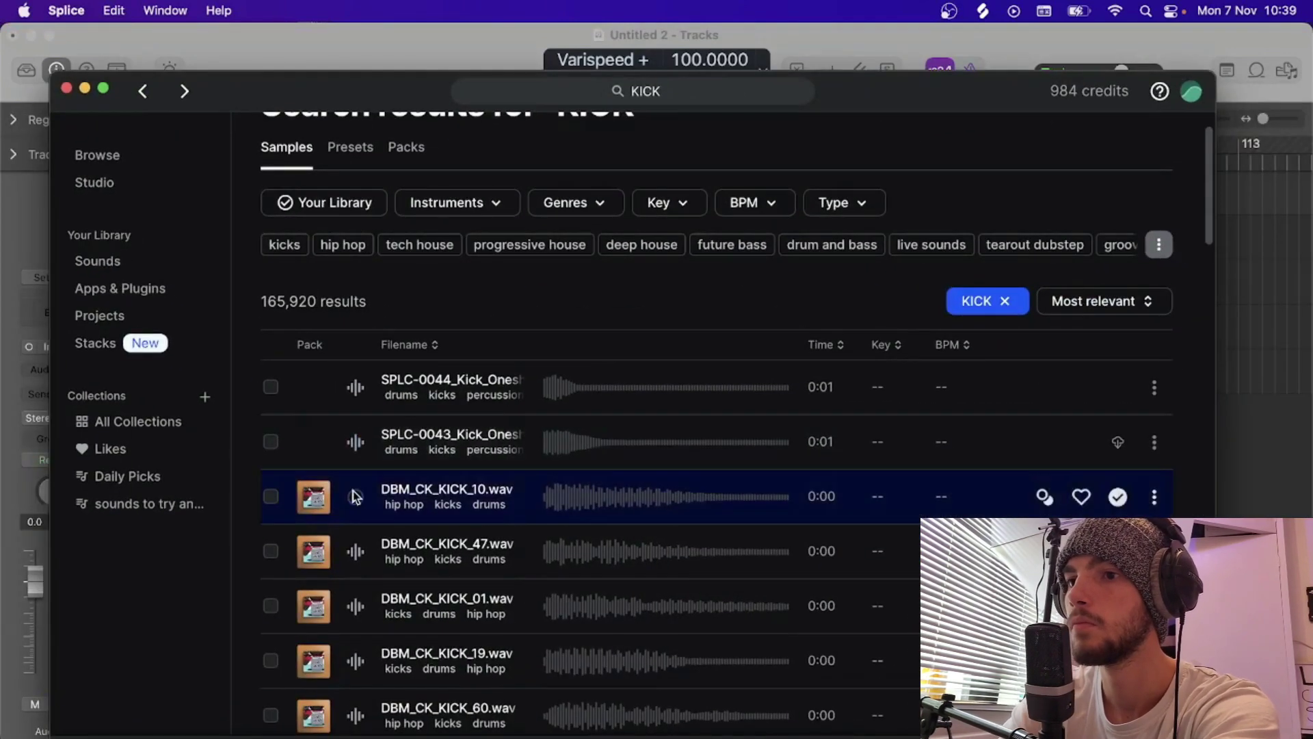
key("Down")
key("Down")
Step: Limit results to Your Library and audition kicks down to sid_kick_deth.wav, then minimise Splice
left_click(317, 203)
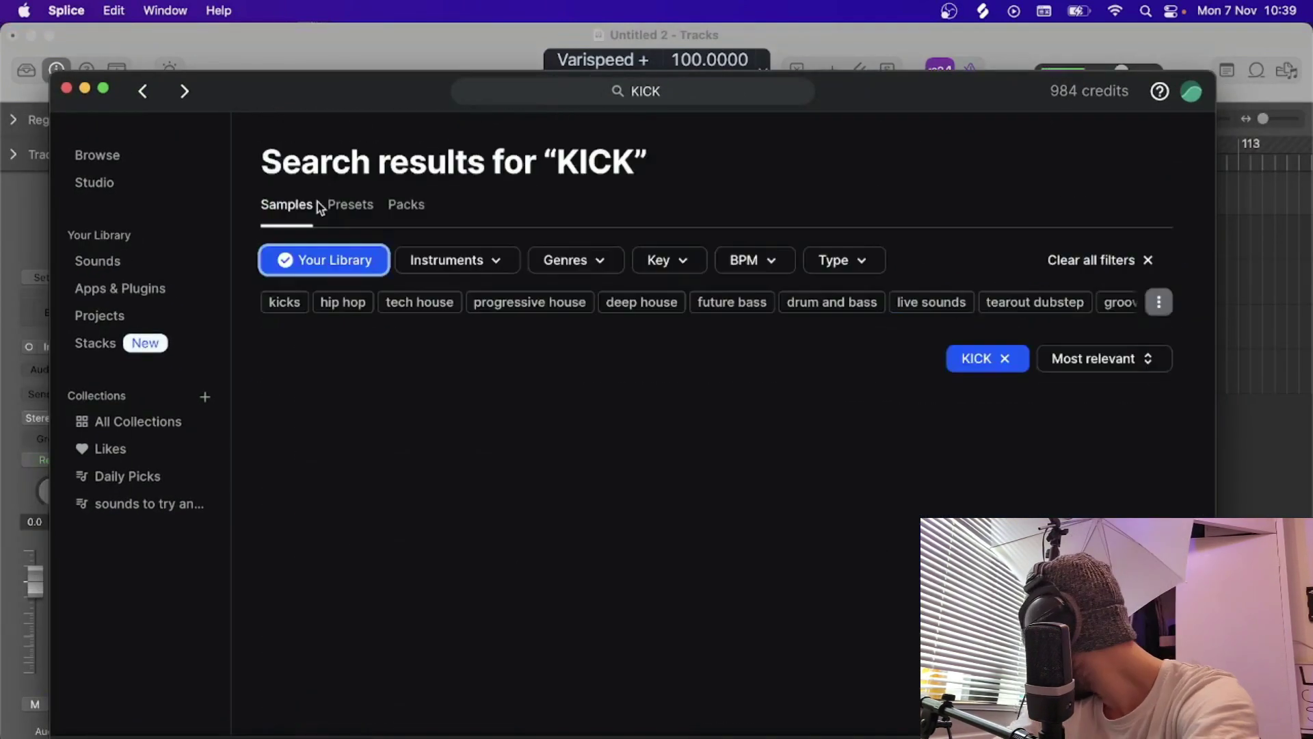
left_click(355, 499)
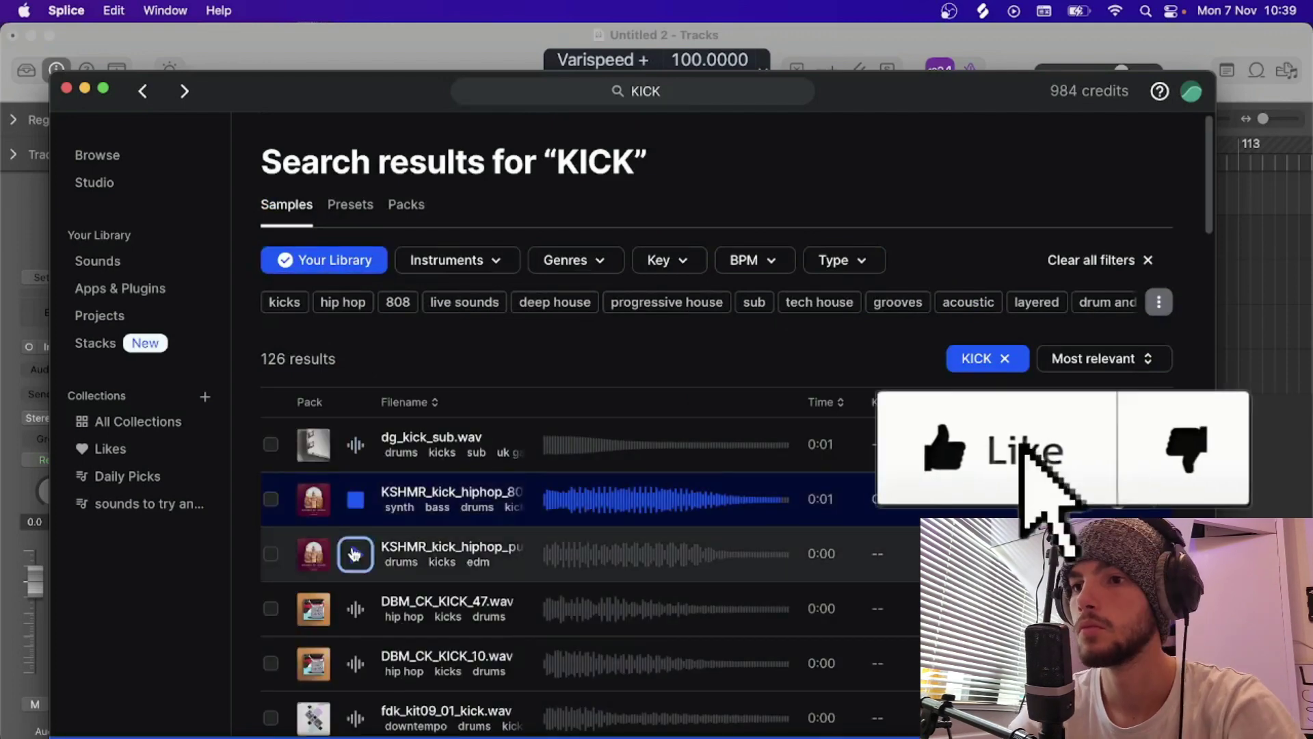
key("Down")
key("Down")
key("Down")
scroll(355, 666, "down", 5)
key("Down")
key("Down")
key("Down")
key("Down")
key("Down")
key("Down")
key("Down")
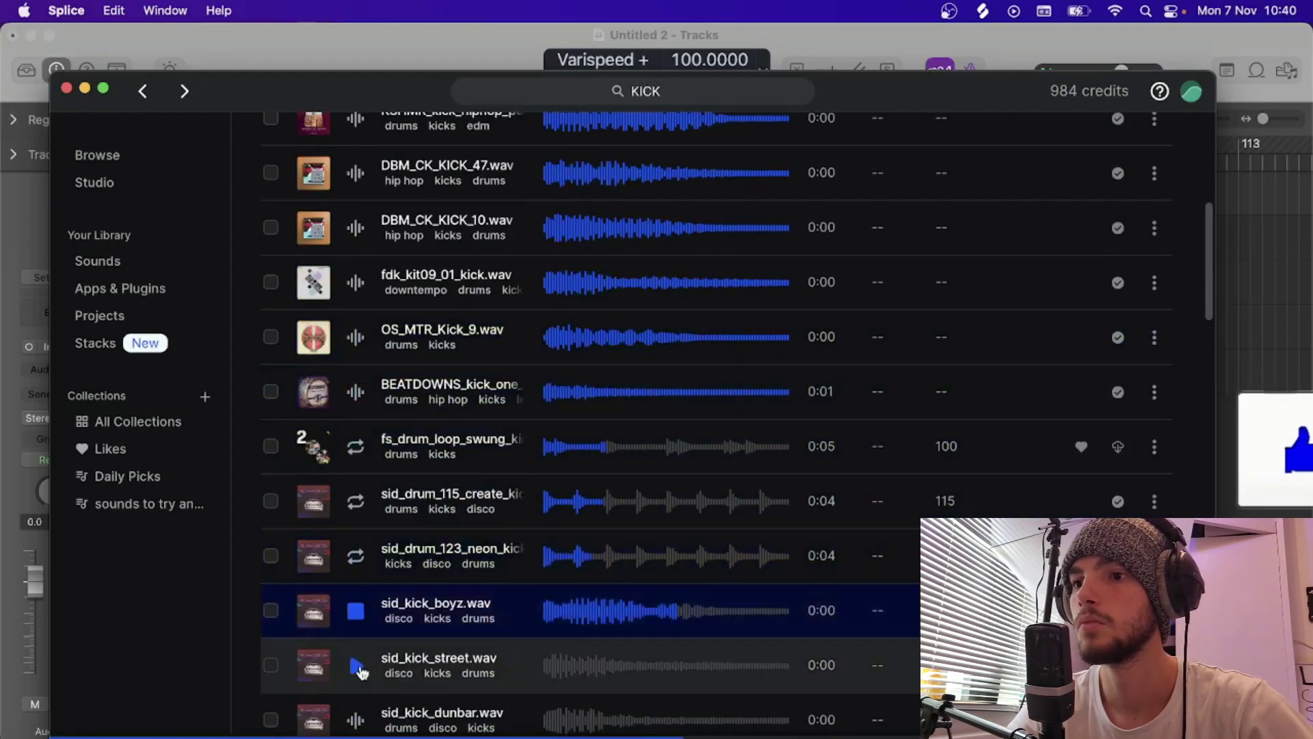
key("Down")
key("Down")
scroll(360, 673, "down", 5)
key("Down")
key("Down")
key("Down")
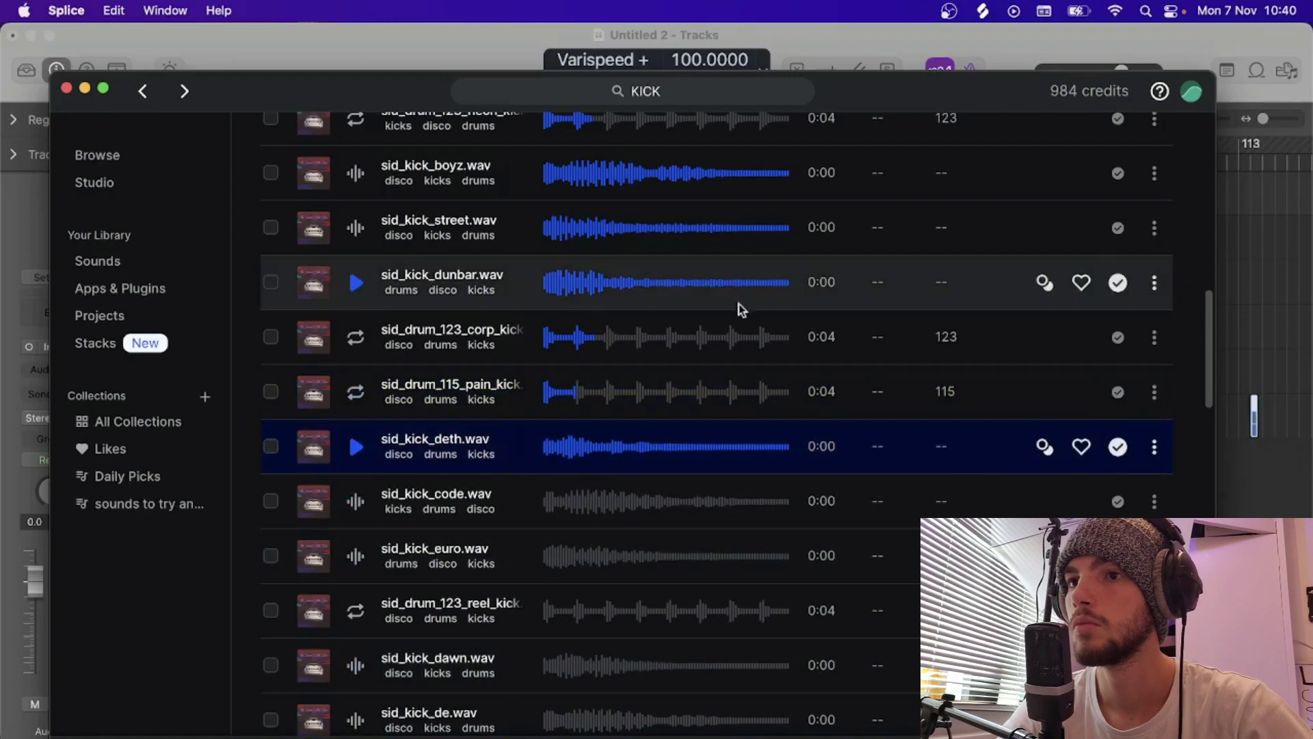
left_click(83, 88)
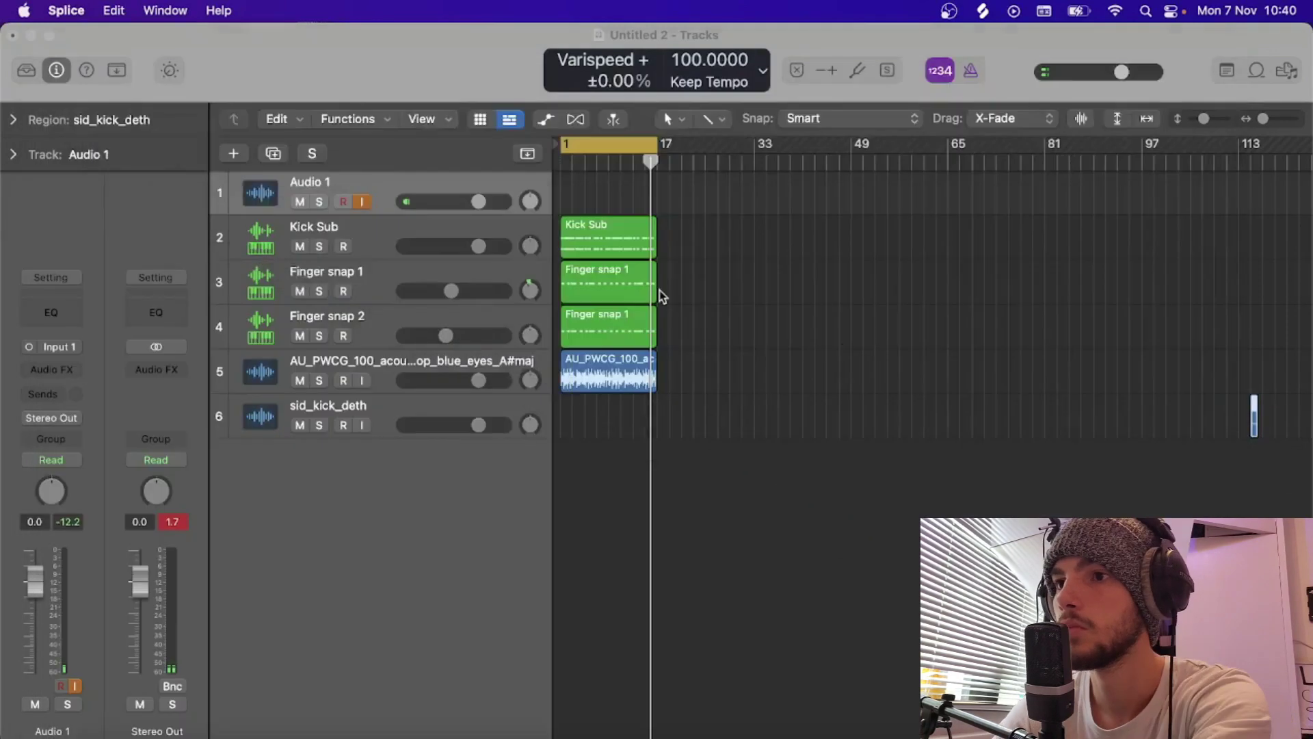
Step: Move the sid_kick_deth region to bar 1 and copy a hit onto beat 3
left_click(1250, 413)
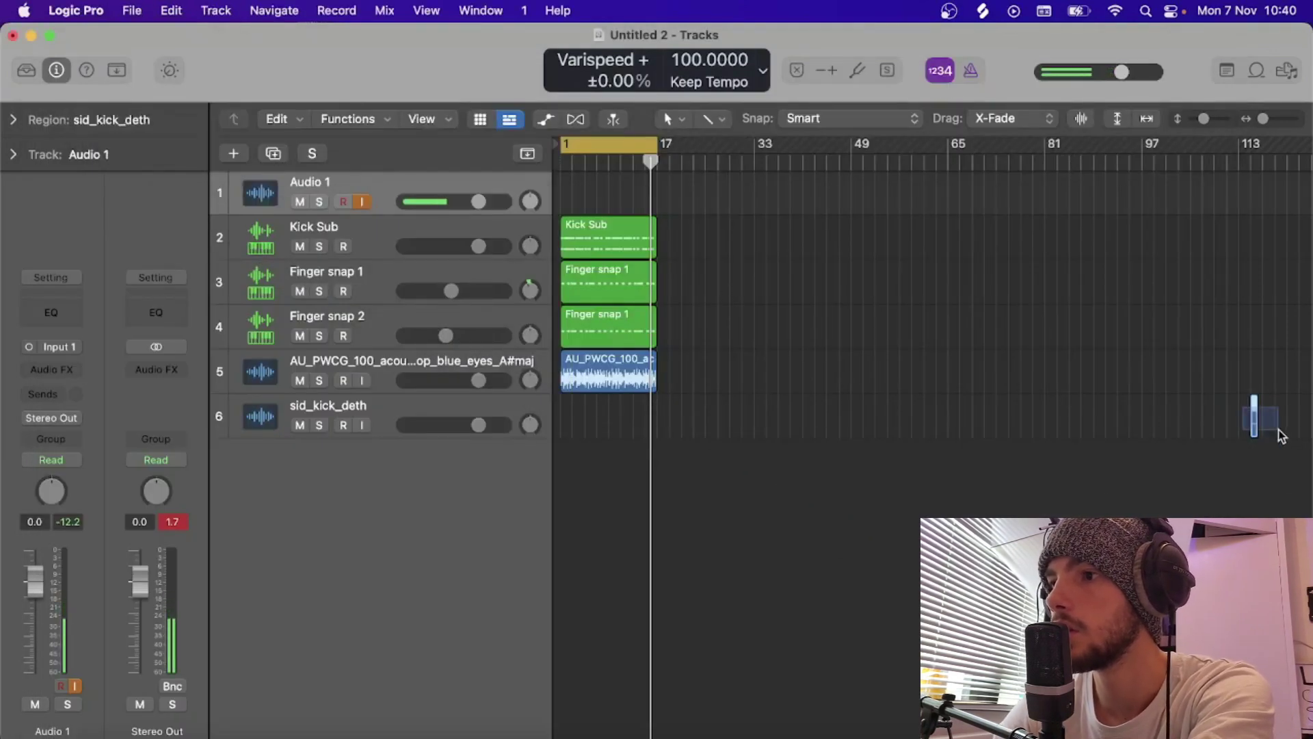
left_click_drag(1250, 412, 561, 420)
key("space")
key("super+Right")
key("super+Right")
key("super+Right")
key("super+Right")
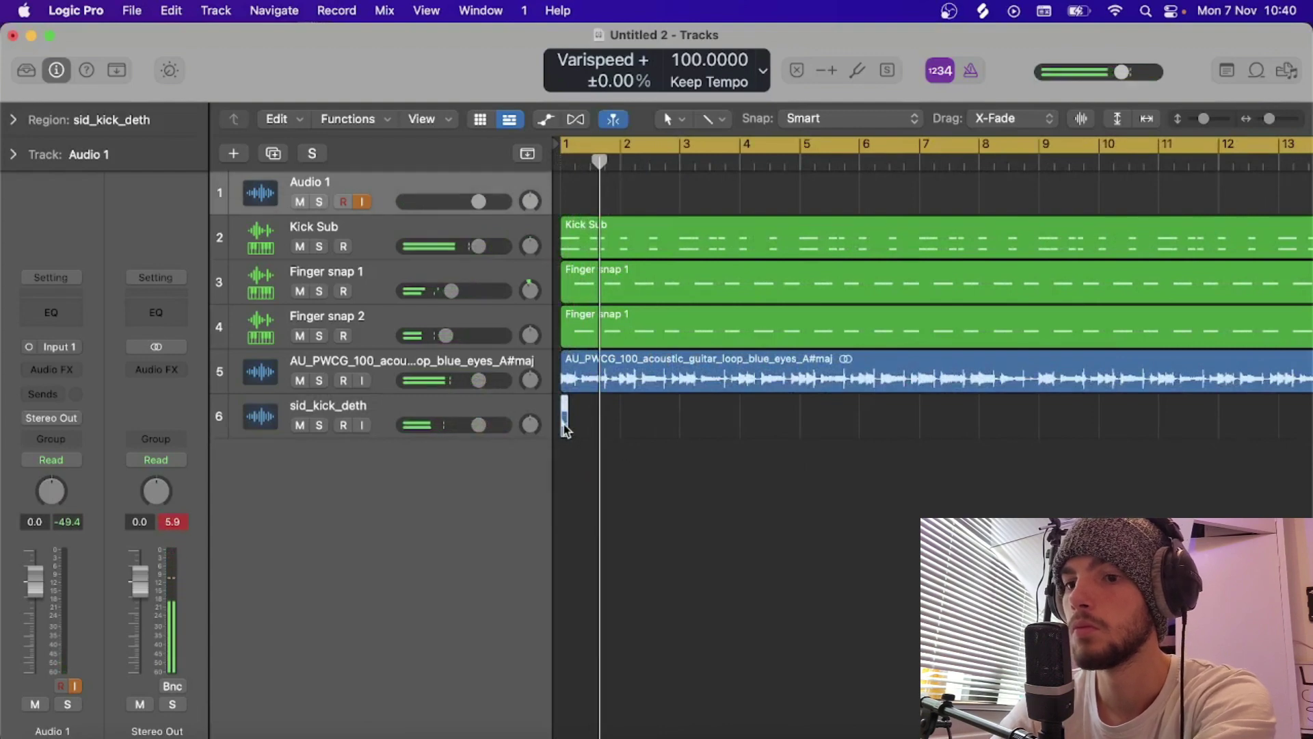
left_click_drag(564, 424, 595, 422)
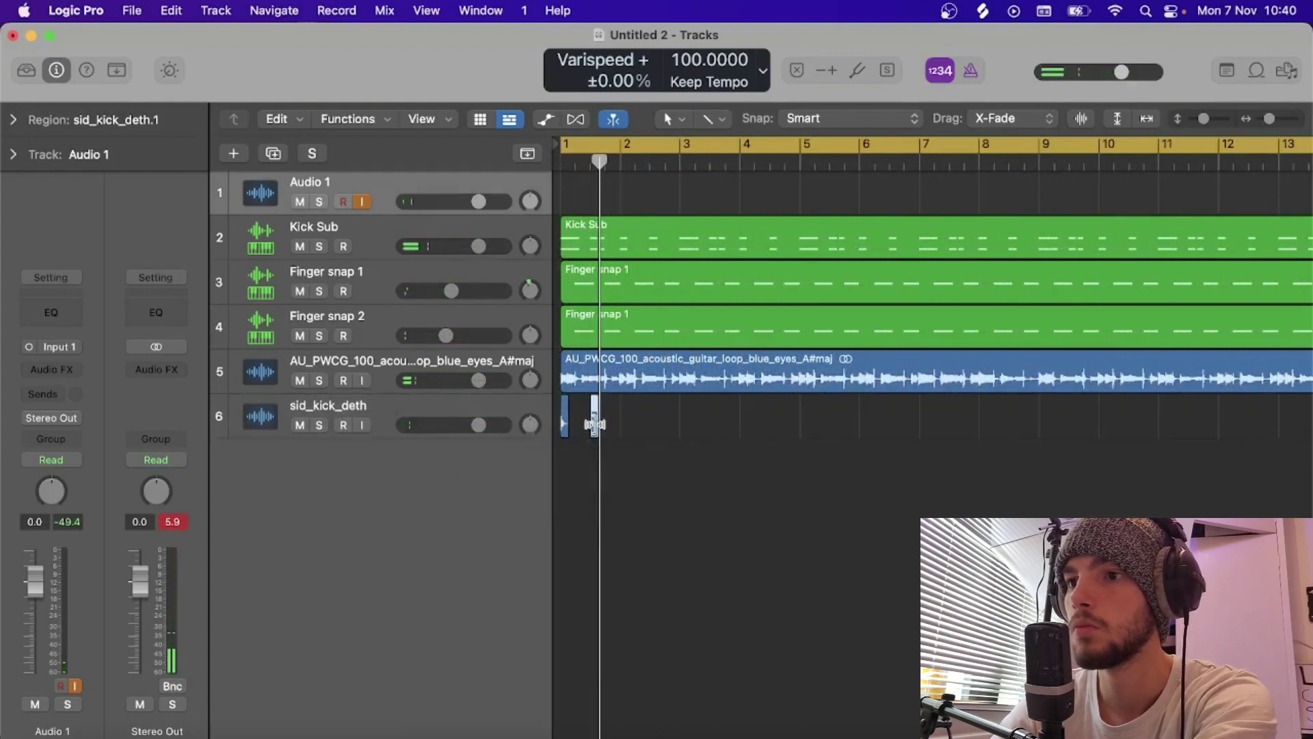
Step: Shorten and copy the kick hits into a repeating group and lower the track to about -5.8 dB
key("super+Right")
key("super+Right")
key("super+Right")
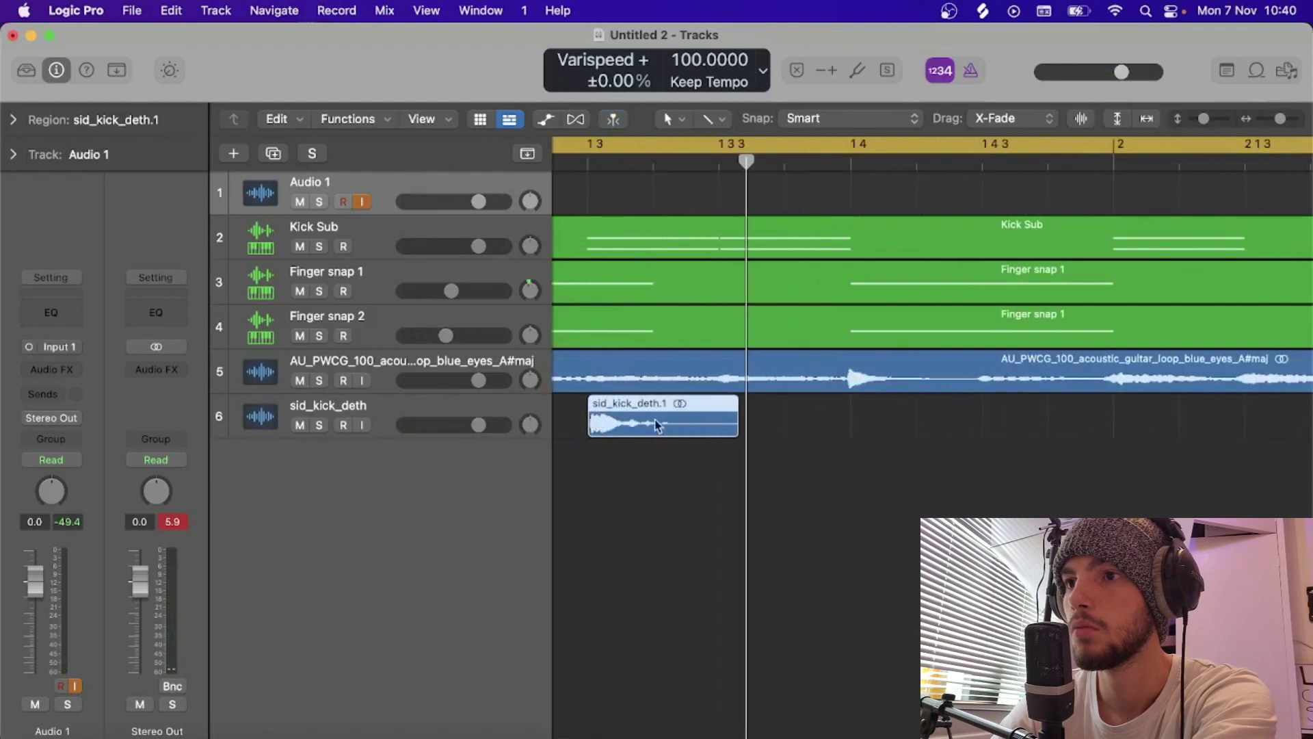
mouse_move(735, 429)
left_mouse_down()
mouse_move(698, 429)
mouse_move(761, 424)
left_mouse_up()
key("super+Left")
key("super+Left")
key("super+Left")
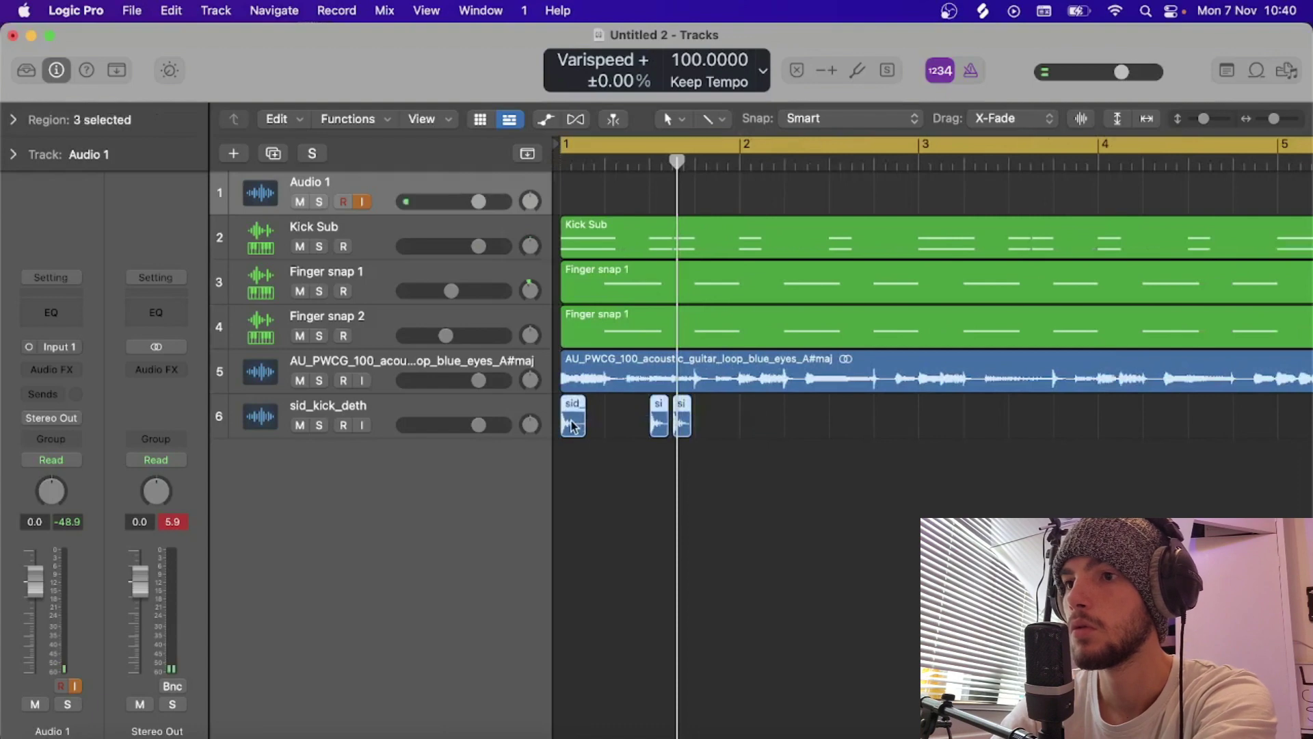
left_click_drag(574, 425, 746, 420)
mouse_move(908, 424)
left_mouse_down()
mouse_move(586, 446)
mouse_move(568, 435)
mouse_move(938, 422)
mouse_move(923, 426)
left_mouse_up()
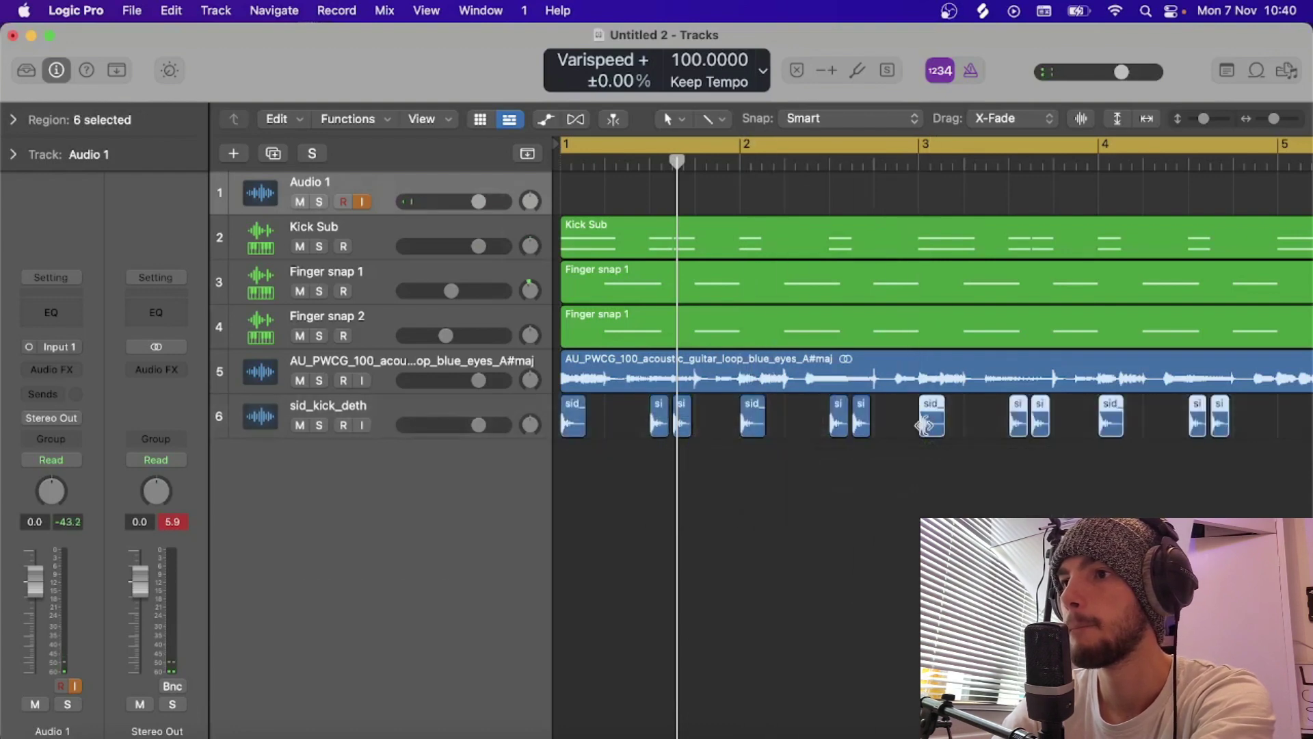
key("space")
scroll(1083, 425, "down", 5)
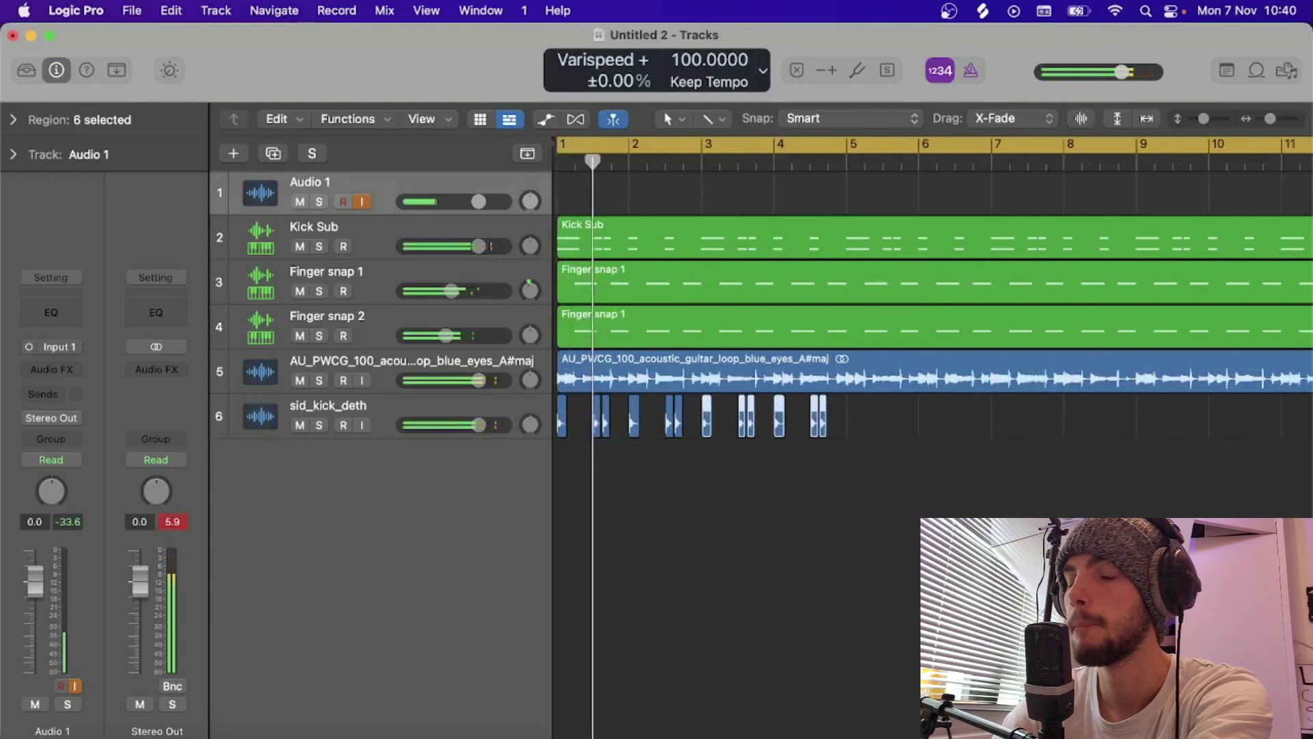
mouse_move(480, 425)
left_mouse_down()
mouse_move(444, 425)
mouse_move(455, 425)
left_mouse_up()
Step: Mute Kick Sub and add a Channel EQ to the sid_kick_deth track
left_click(300, 247)
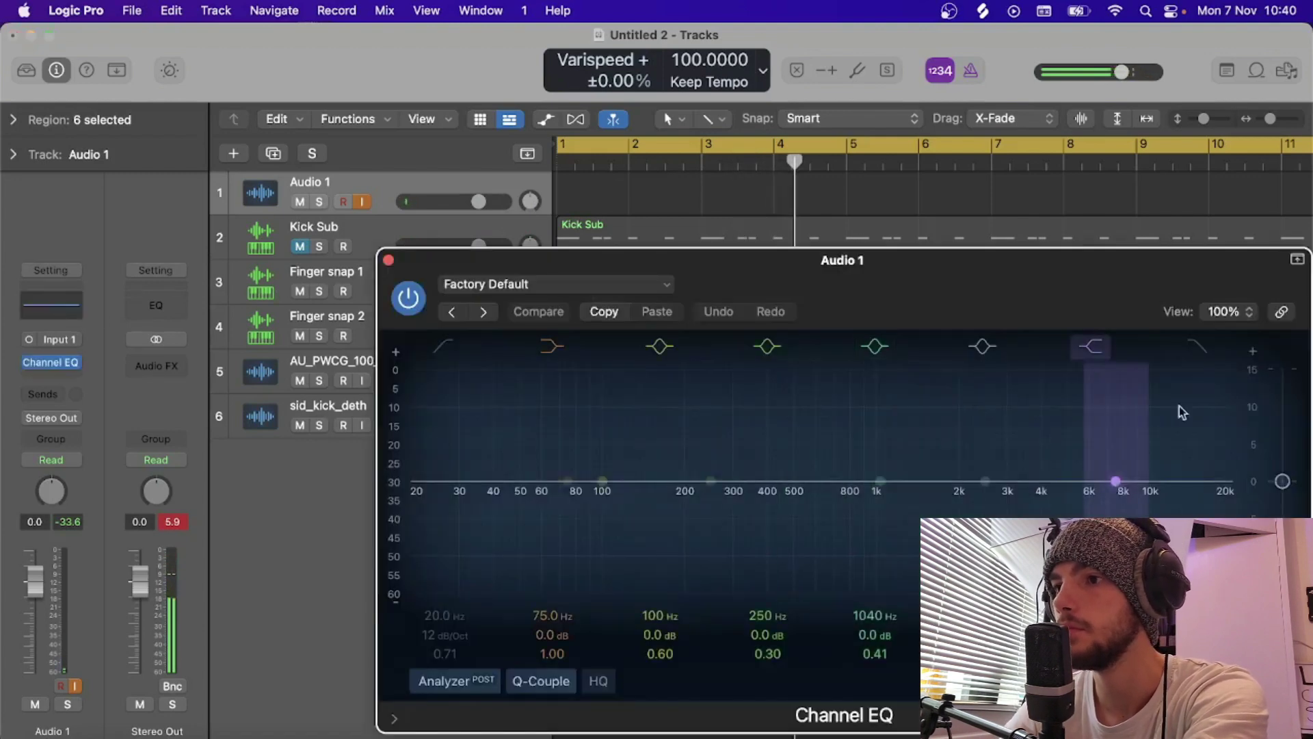
left_click_drag(937, 274, 951, 568)
left_click(485, 404)
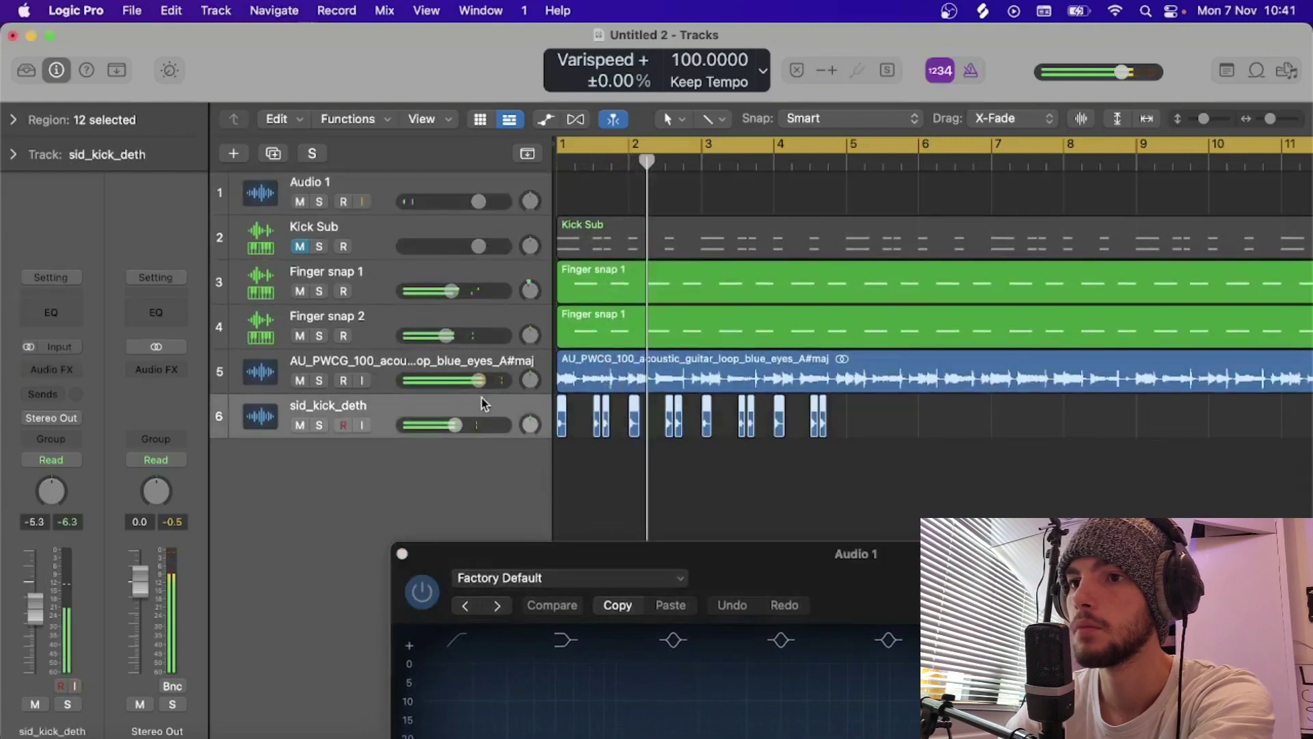
left_click(52, 321)
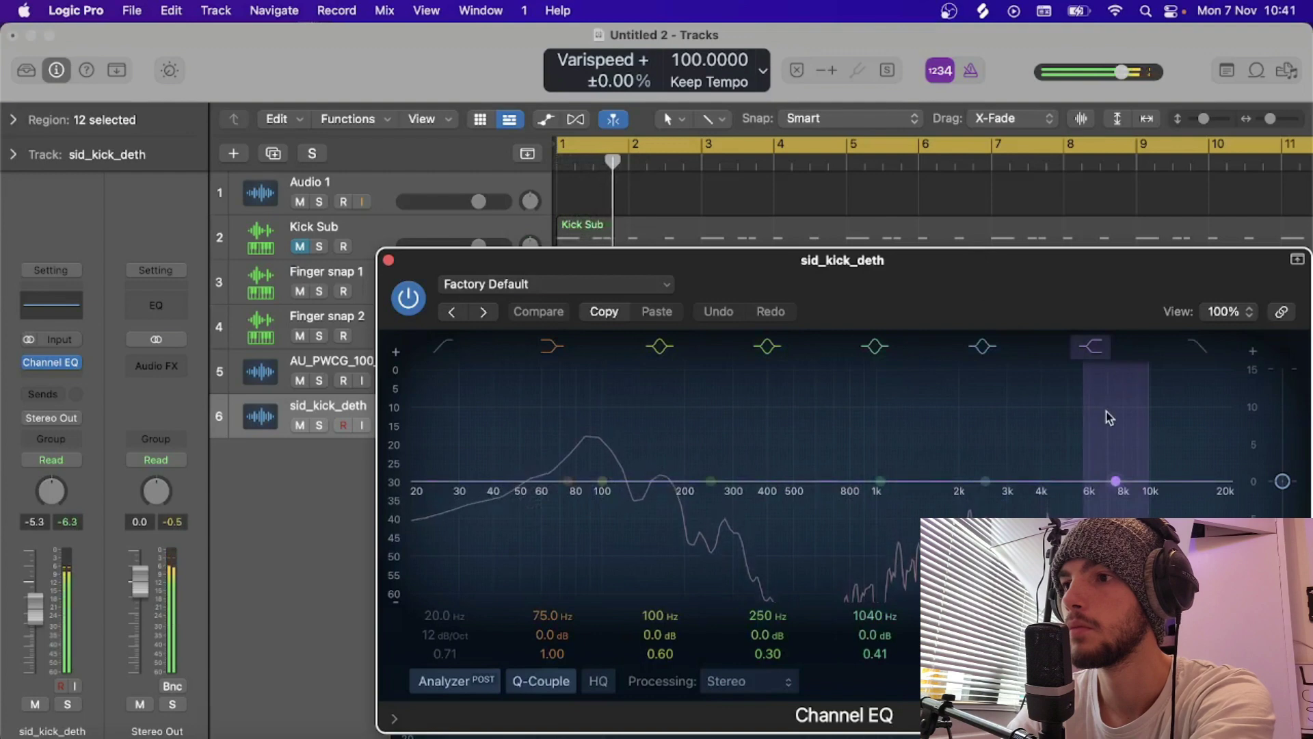
Step: Set the kick EQ's high cut near 3 kHz and low cut near 40 Hz, then select the kick regions
left_click_drag(1106, 412, 889, 497)
left_click(443, 345)
left_click_drag(490, 457, 699, 461)
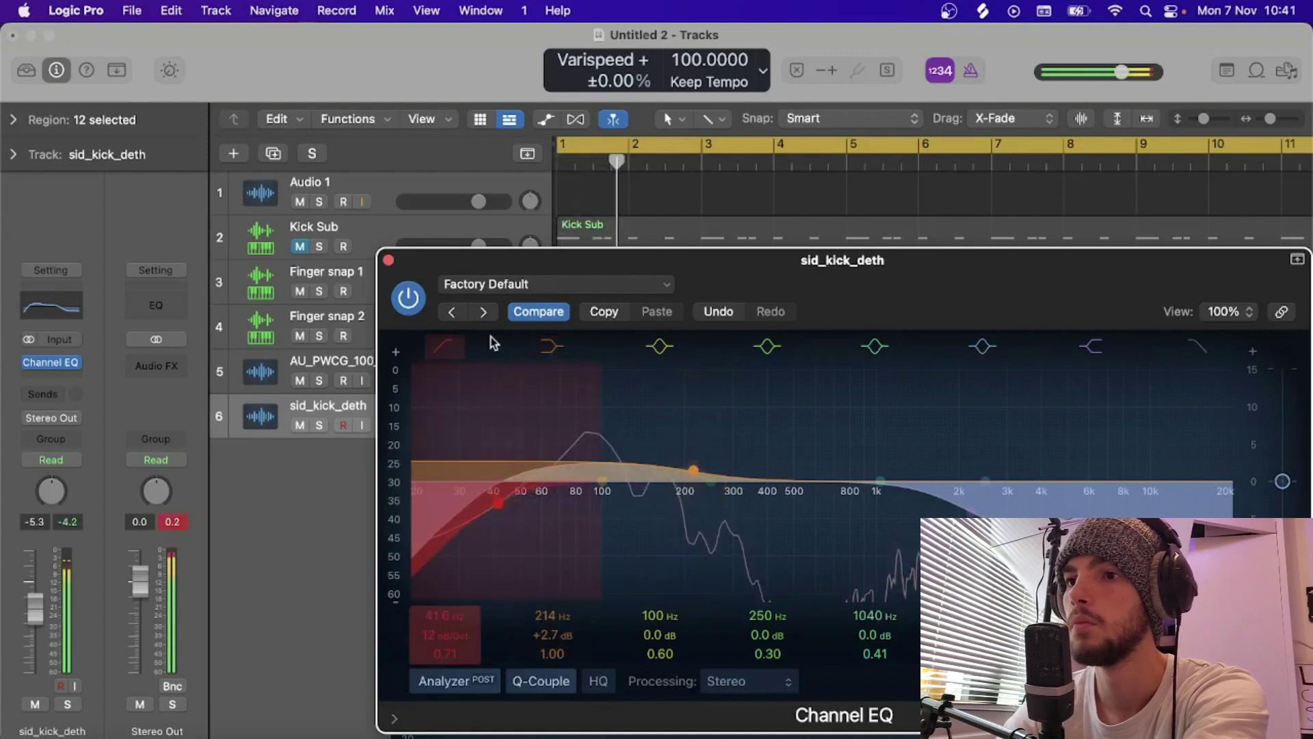
left_click(388, 260)
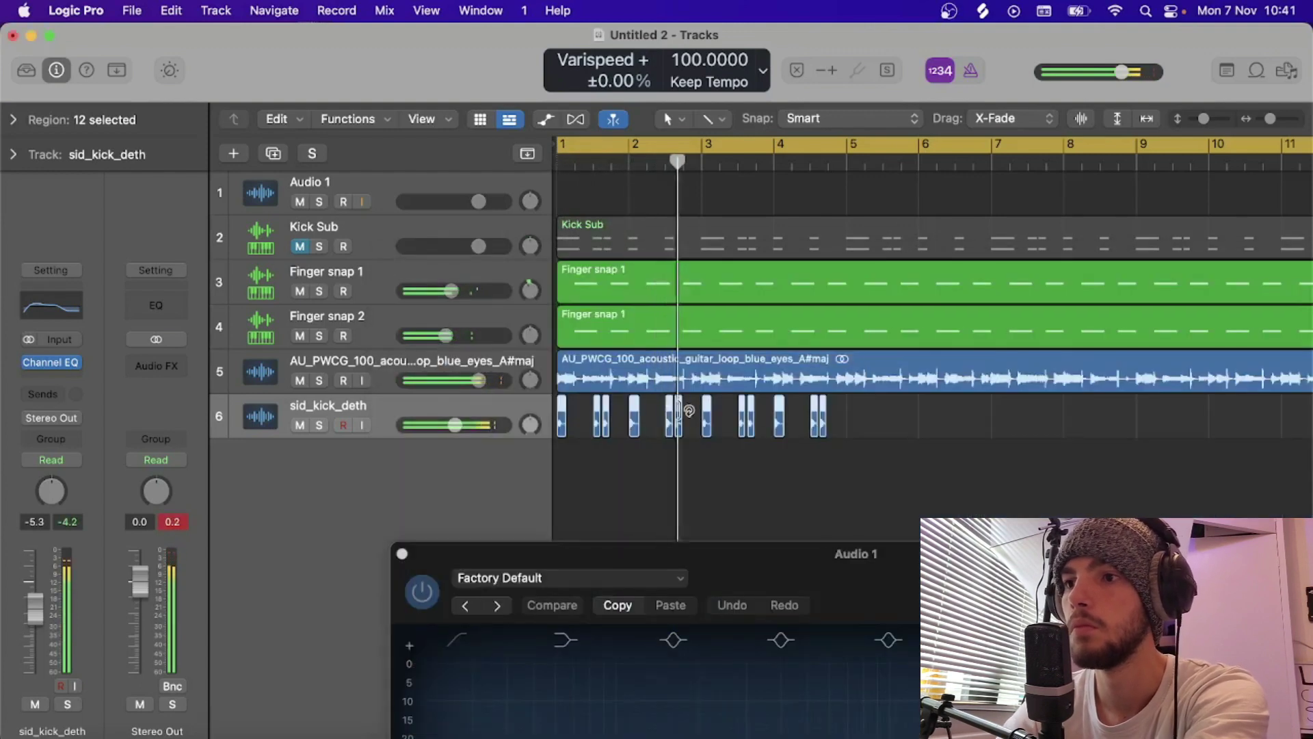
mouse_move(872, 423)
left_mouse_down()
mouse_move(568, 422)
mouse_move(871, 415)
mouse_move(855, 416)
left_mouse_up()
scroll(854, 416, "down", 3)
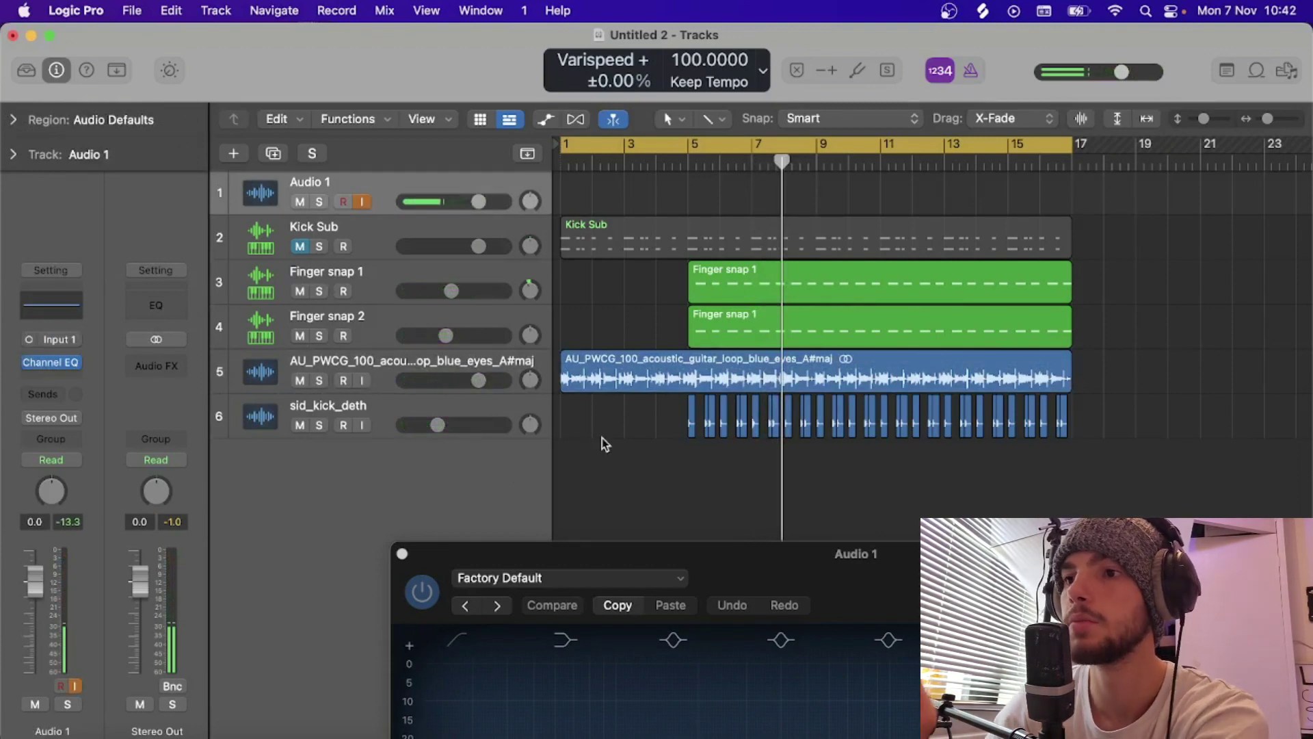
Step: Select the guitar loop track, start playback and cycle bars 5 to 9
left_click(442, 358)
key("space")
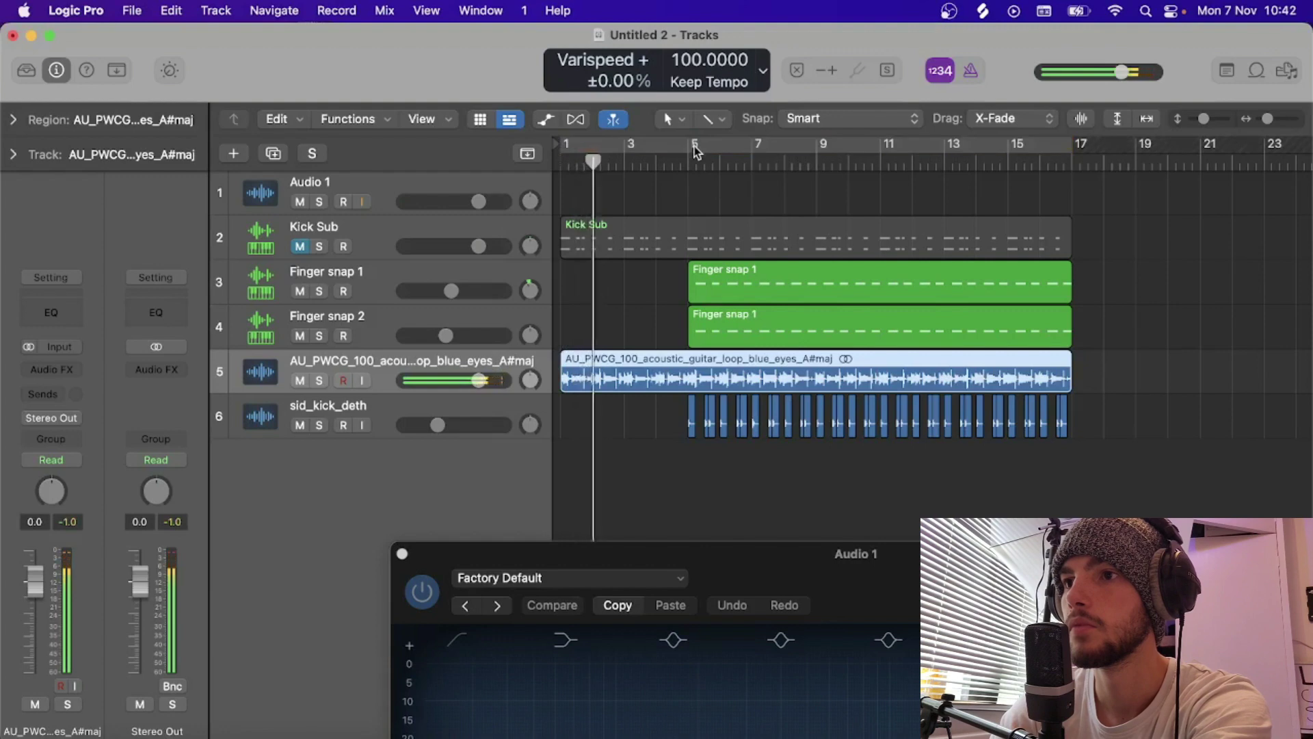
left_click_drag(692, 145, 807, 139)
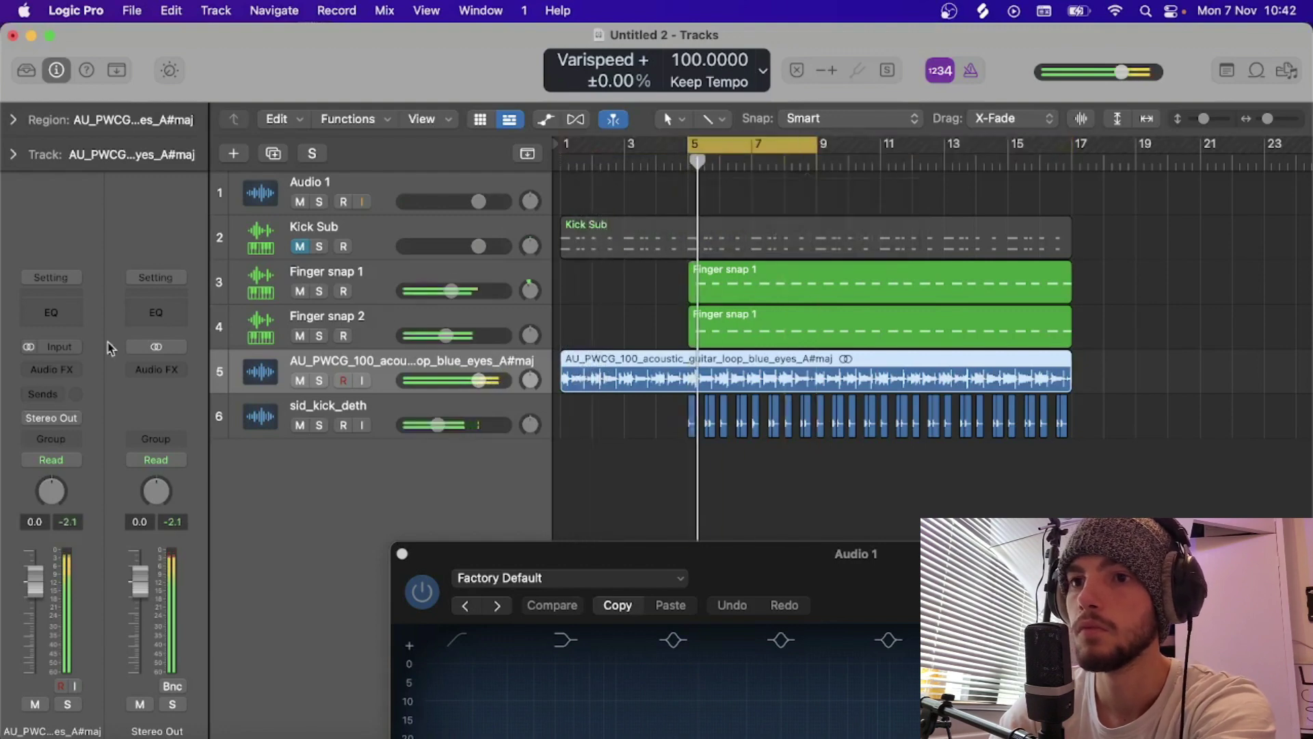
Step: Insert an RCompressor (s) on the guitar loop, side-chained from sid_kick_deth
left_click(58, 370)
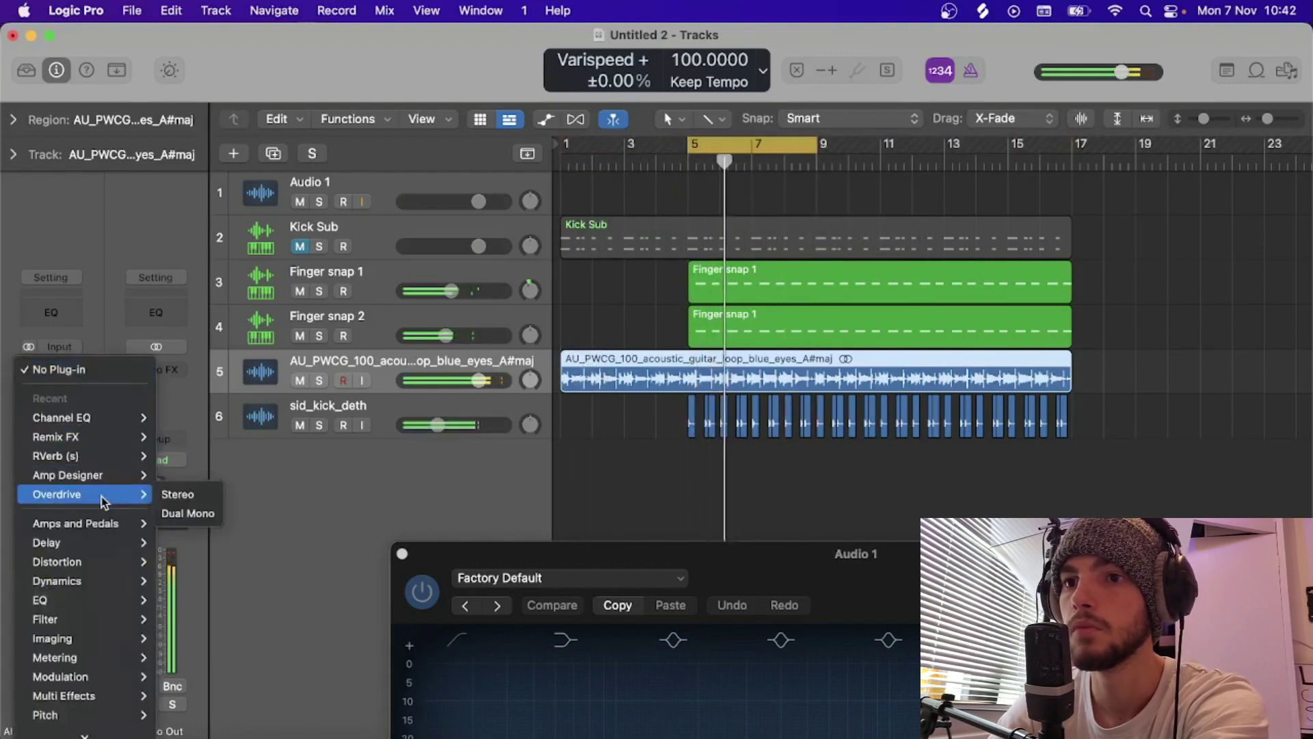
mouse_move(104, 624)
mouse_move(69, 732)
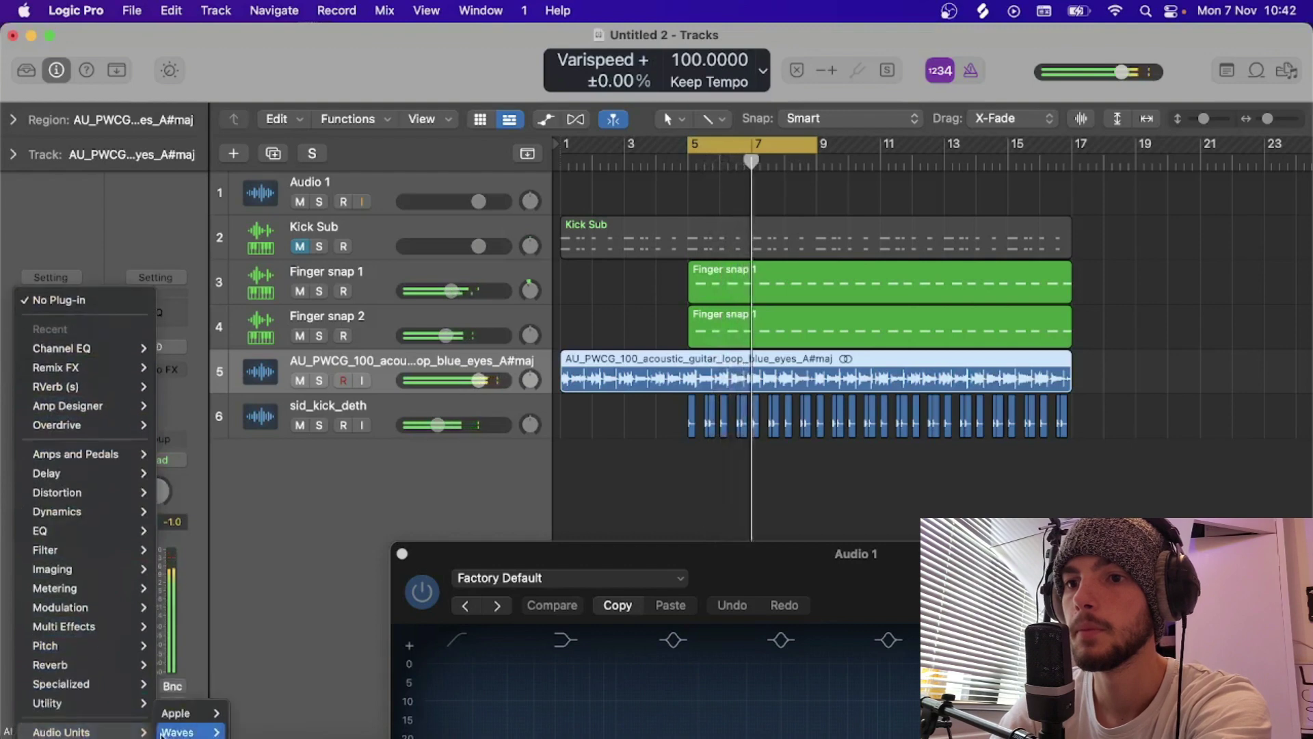
mouse_move(181, 732)
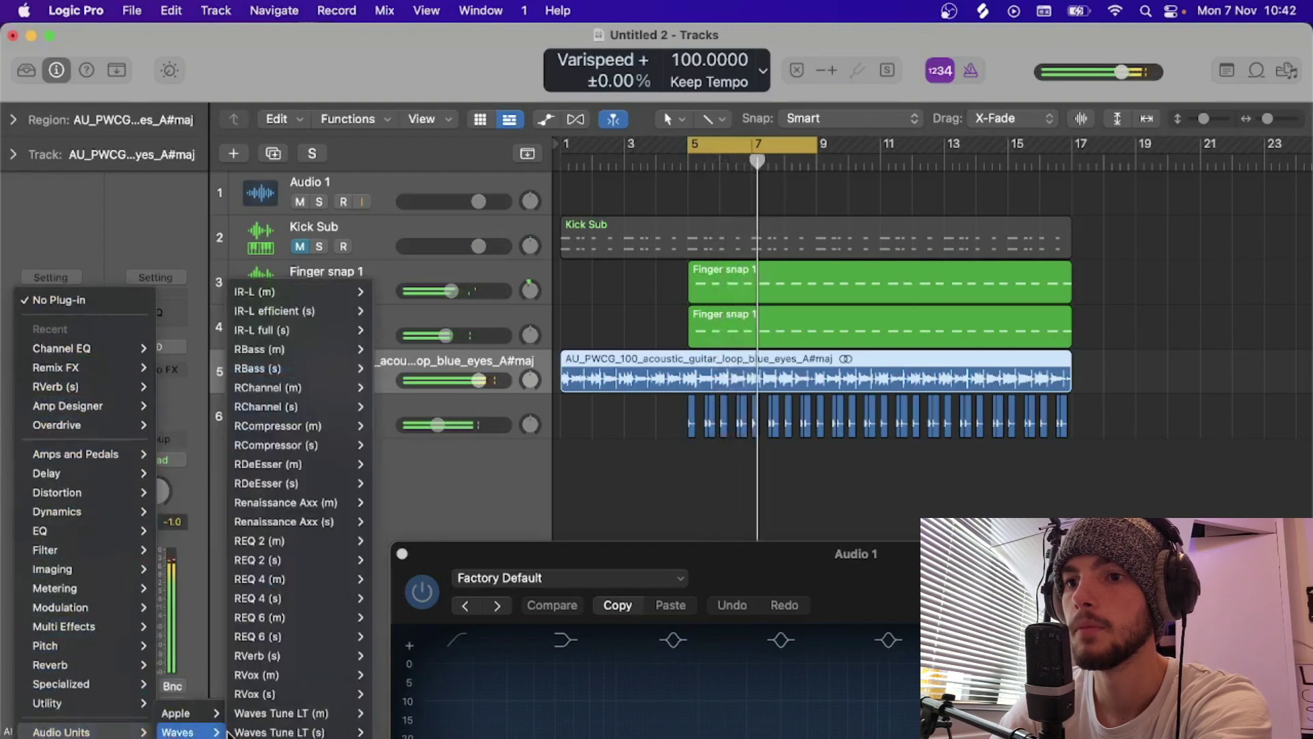
left_click(307, 446)
left_click(713, 219)
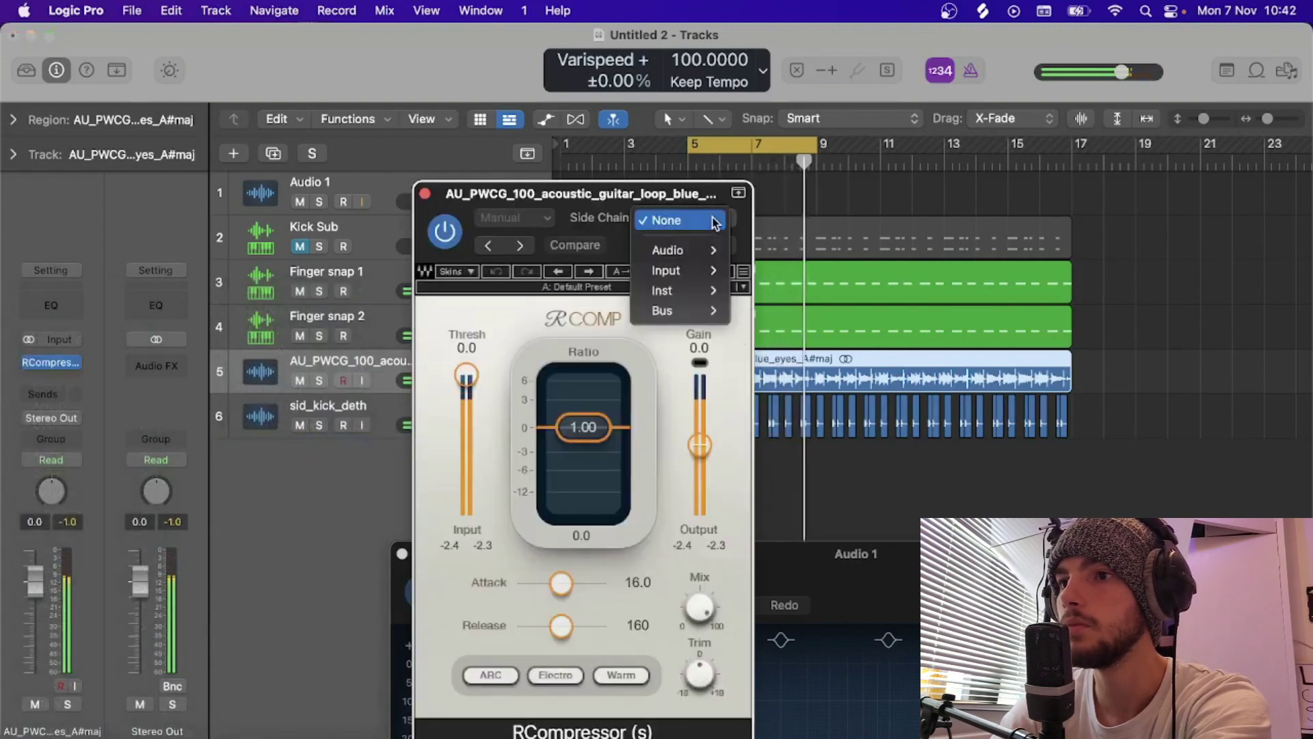
mouse_move(677, 249)
left_click(774, 268)
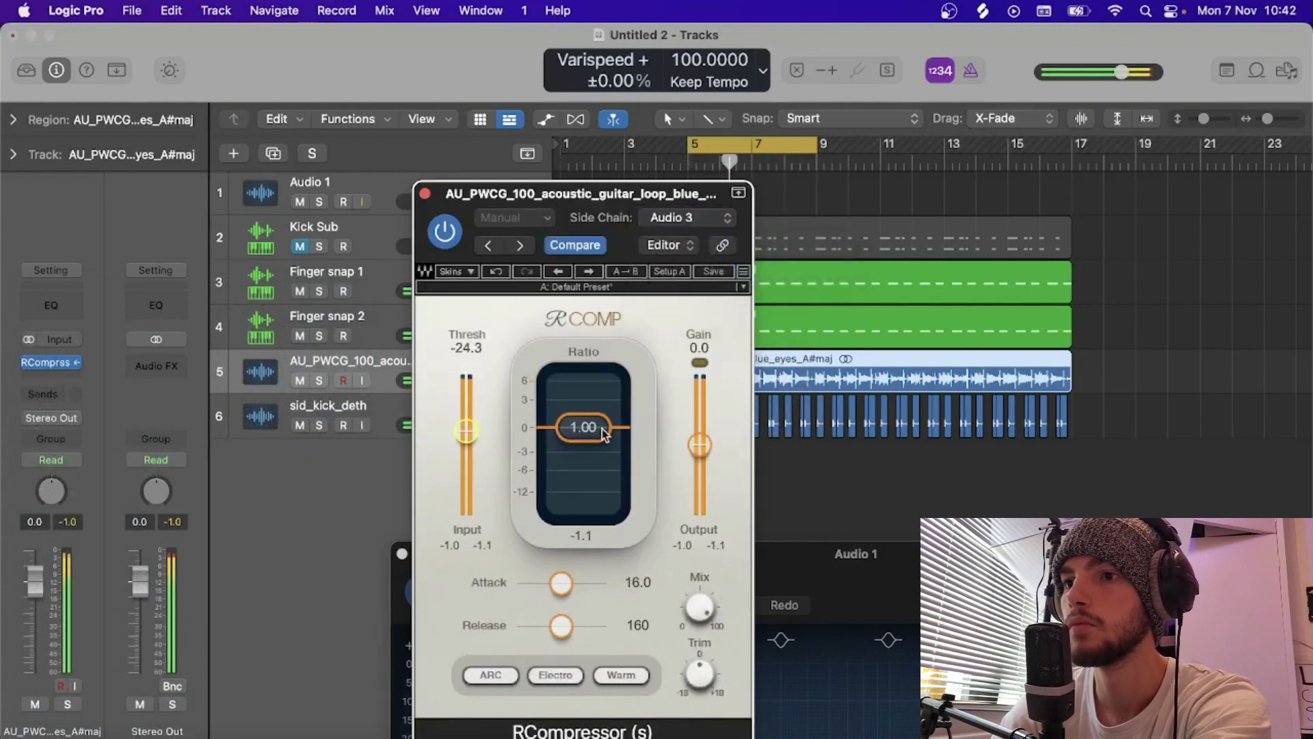
Step: Set ratio 6.94, threshold -13.4 and faster attack and release, then close the compressor
left_click_drag(603, 434, 603, 474)
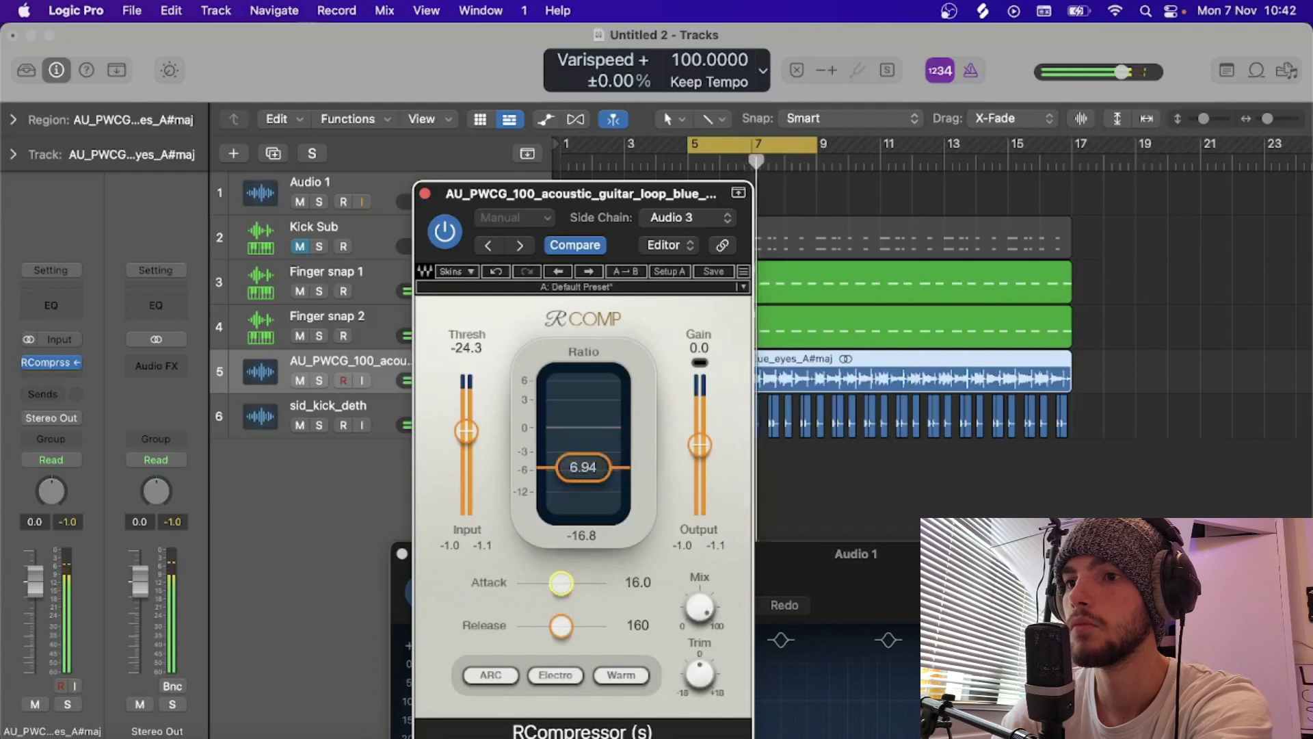
left_click_drag(561, 582, 517, 582)
left_click_drag(561, 625, 516, 625)
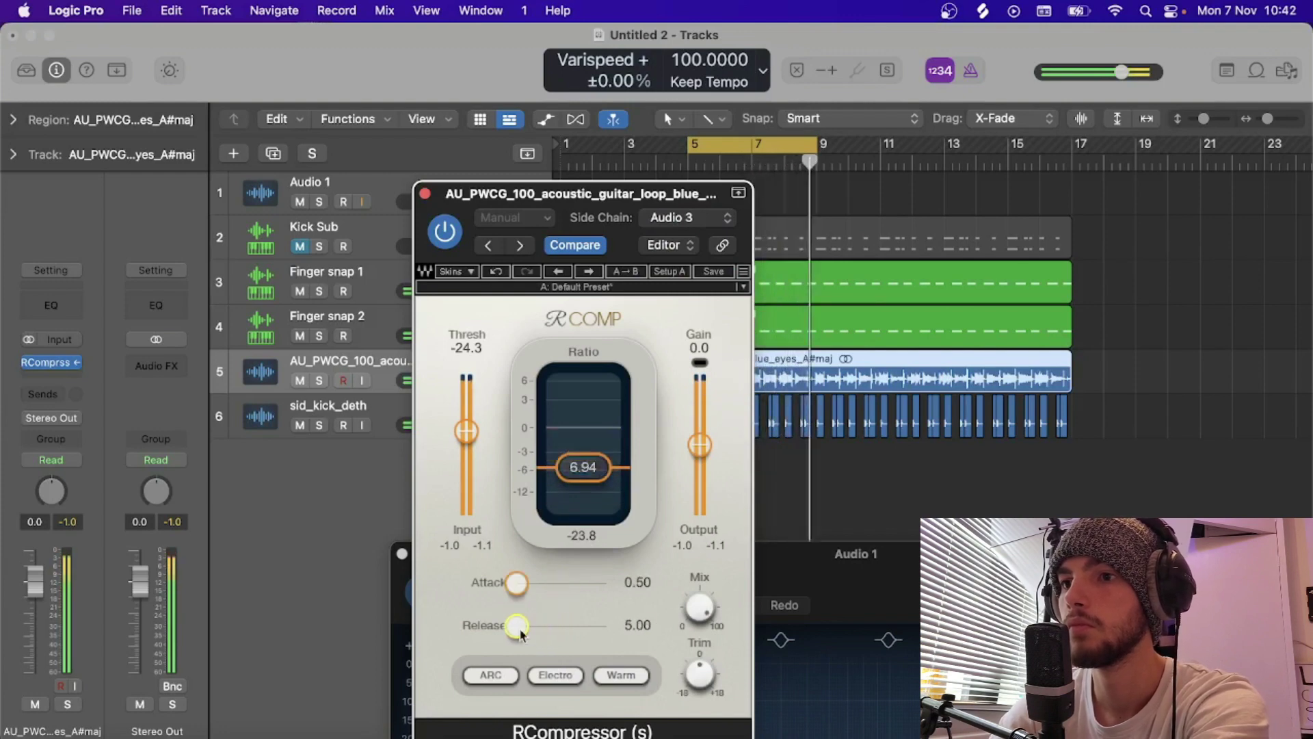
left_click_drag(466, 408, 465, 406)
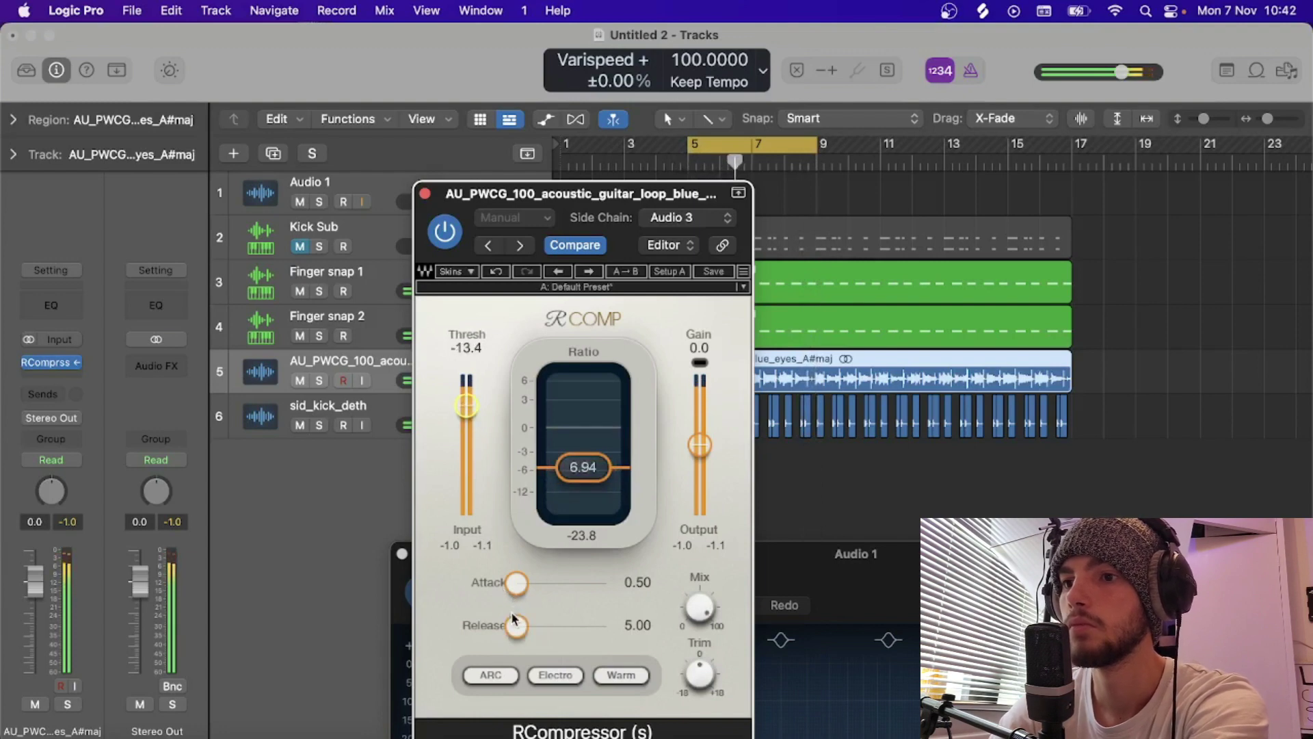
left_click_drag(524, 624, 524, 582)
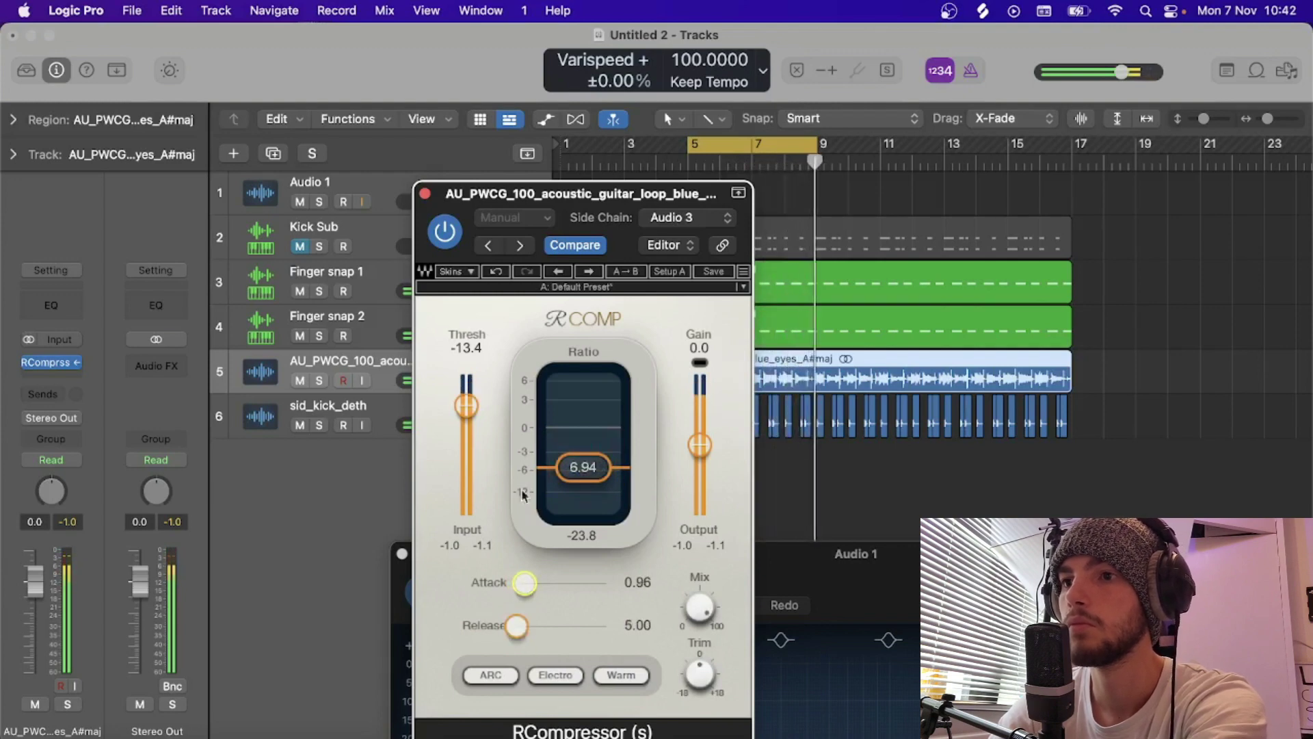
left_click(424, 194)
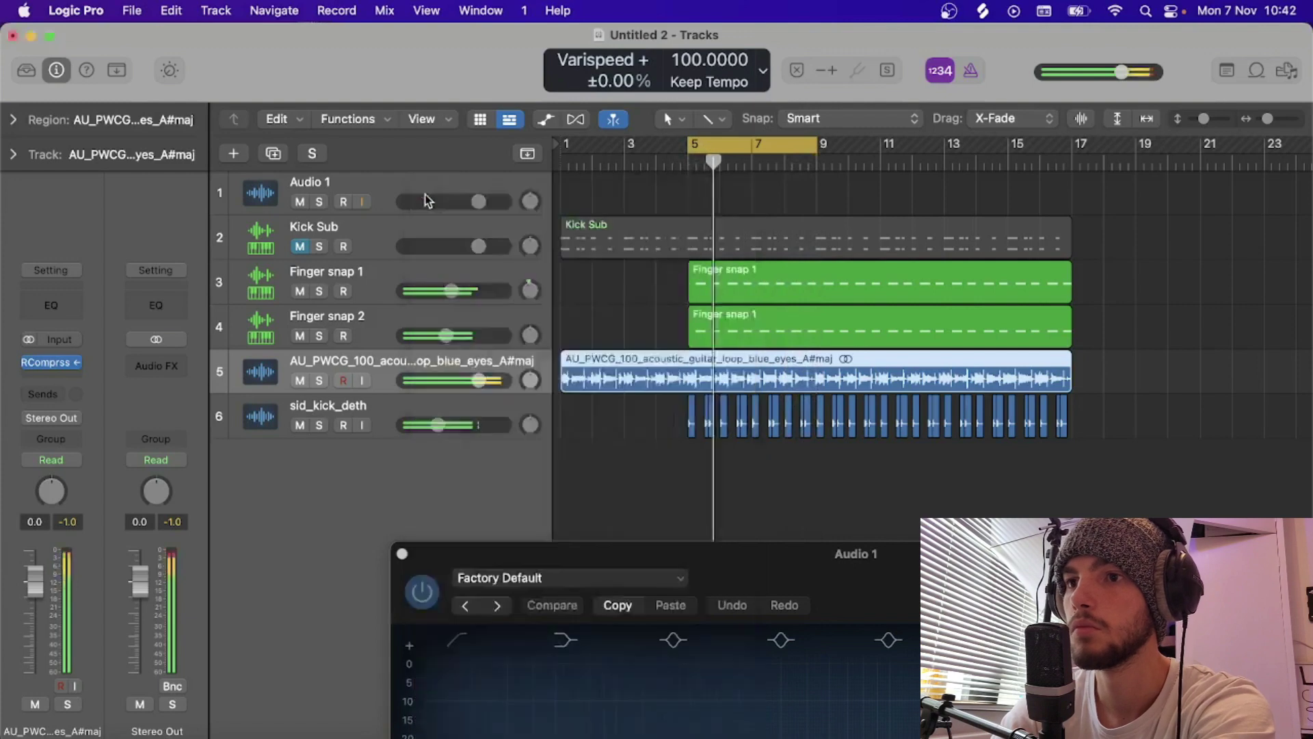
Step: Insert a stereo Enveloper after the EQ on the sid_kick_deth track
left_click(383, 407)
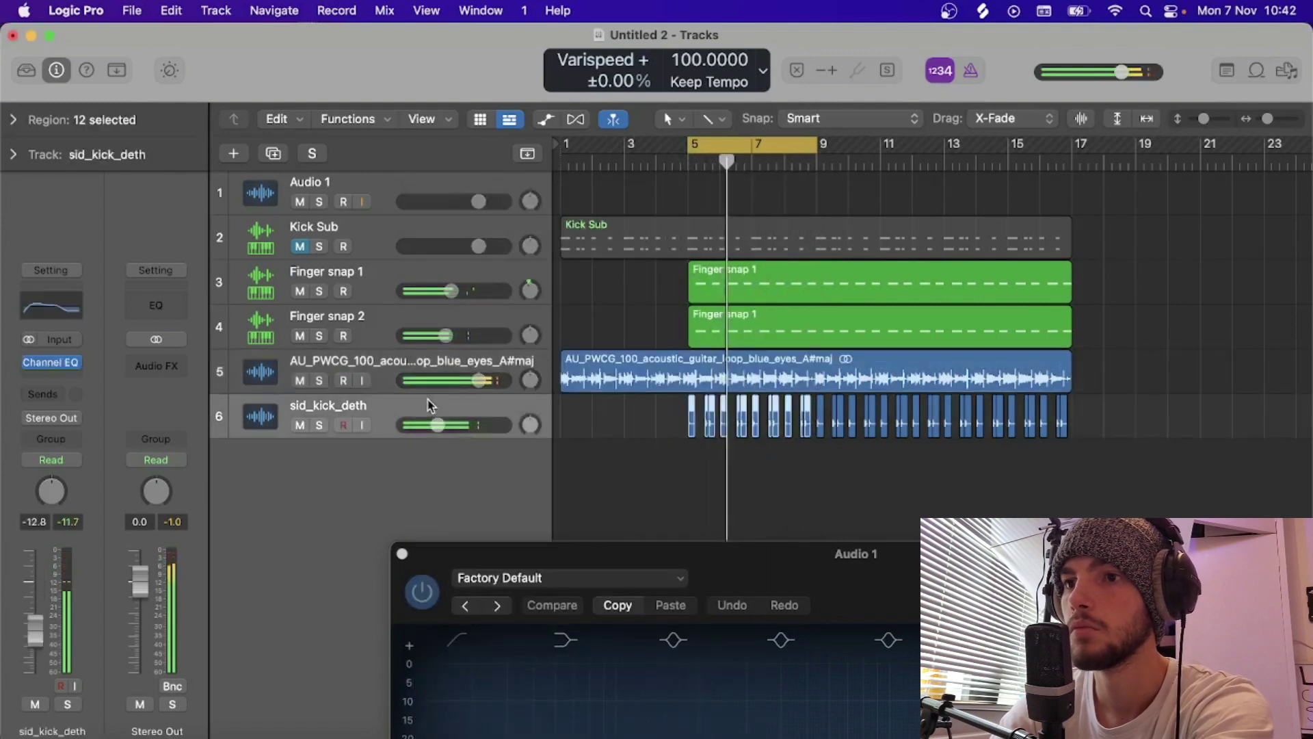
left_click(46, 374)
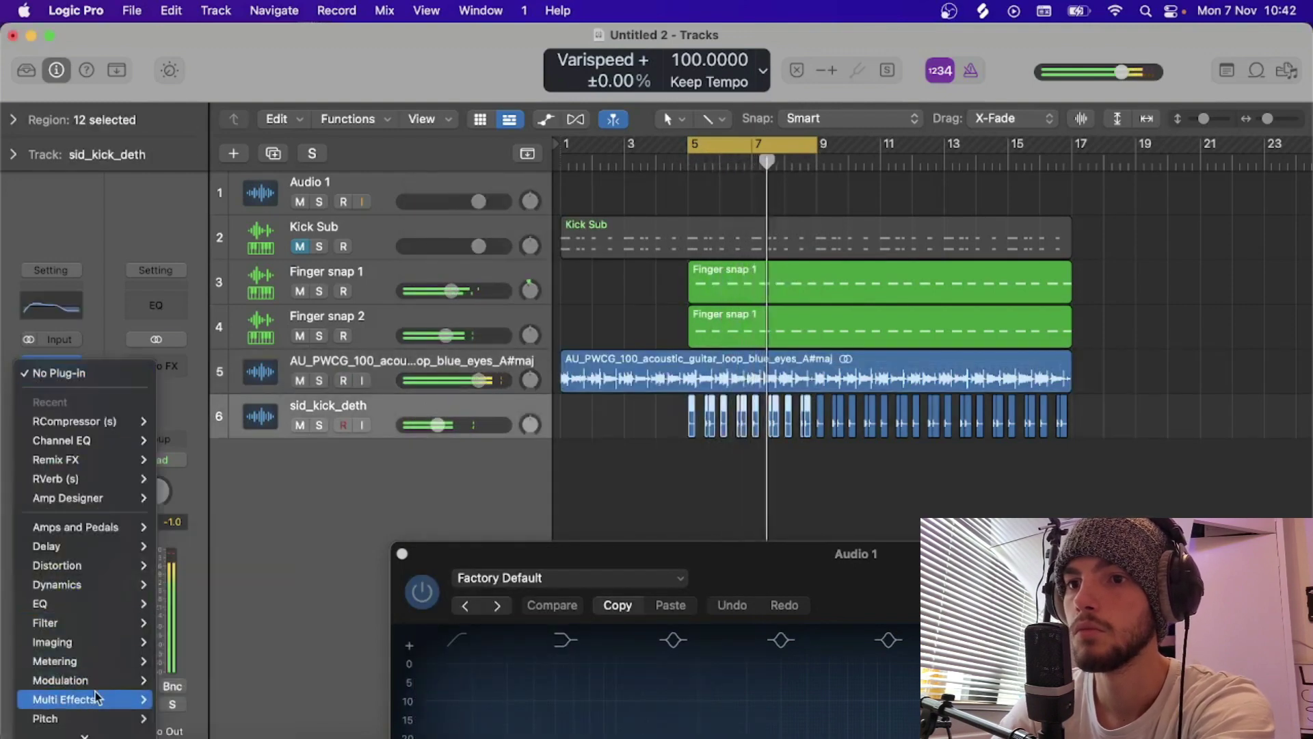
mouse_move(95, 698)
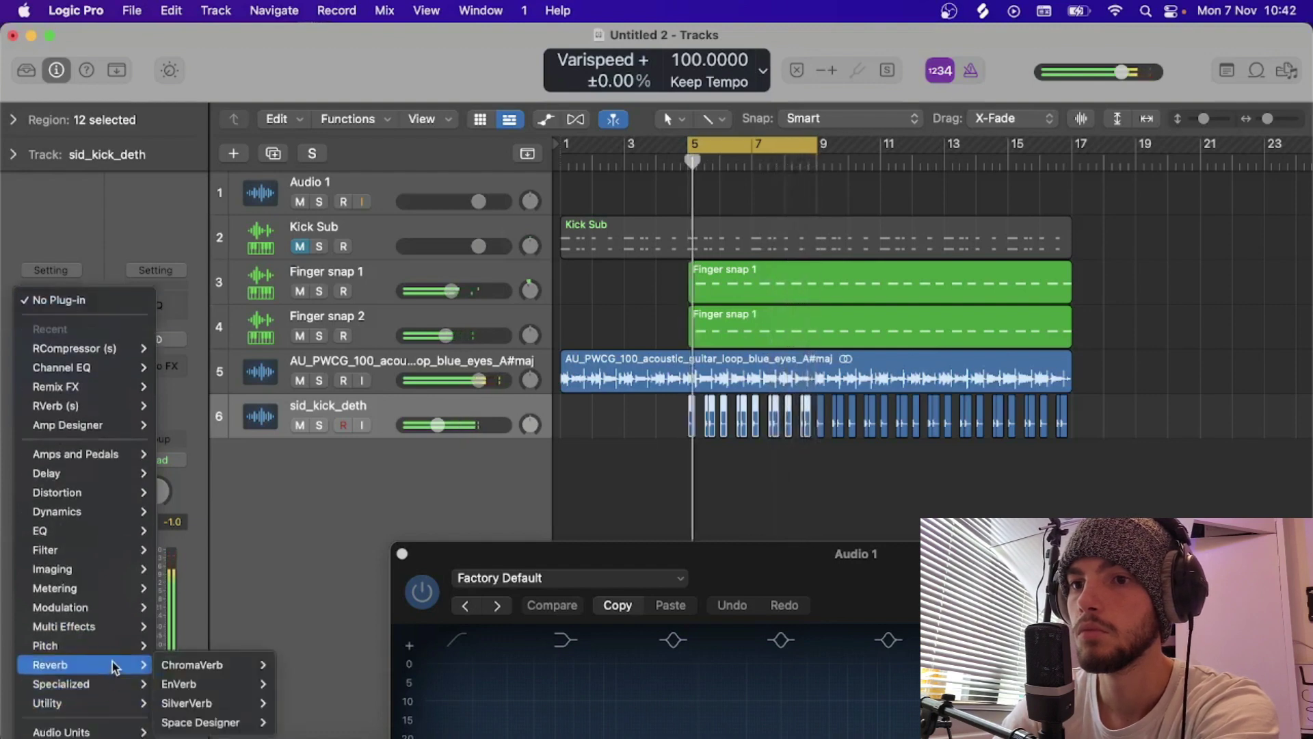
mouse_move(114, 655)
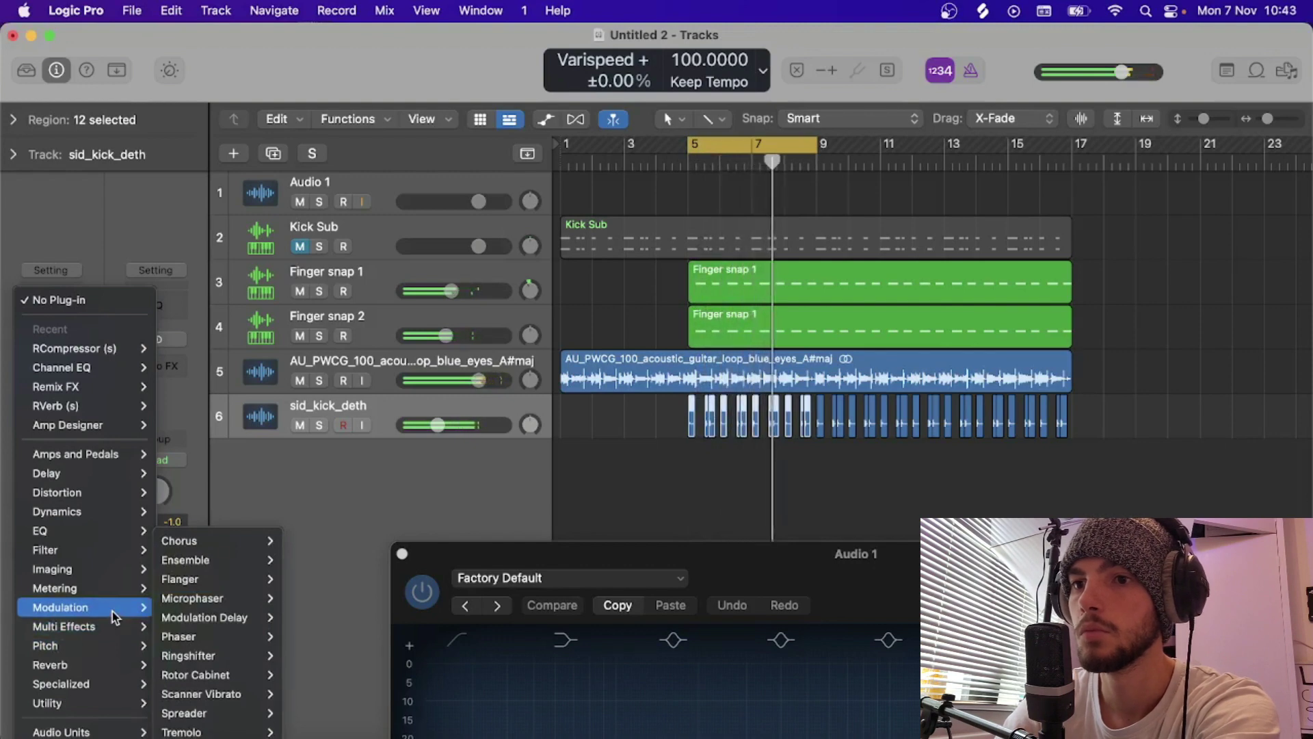
mouse_move(109, 567)
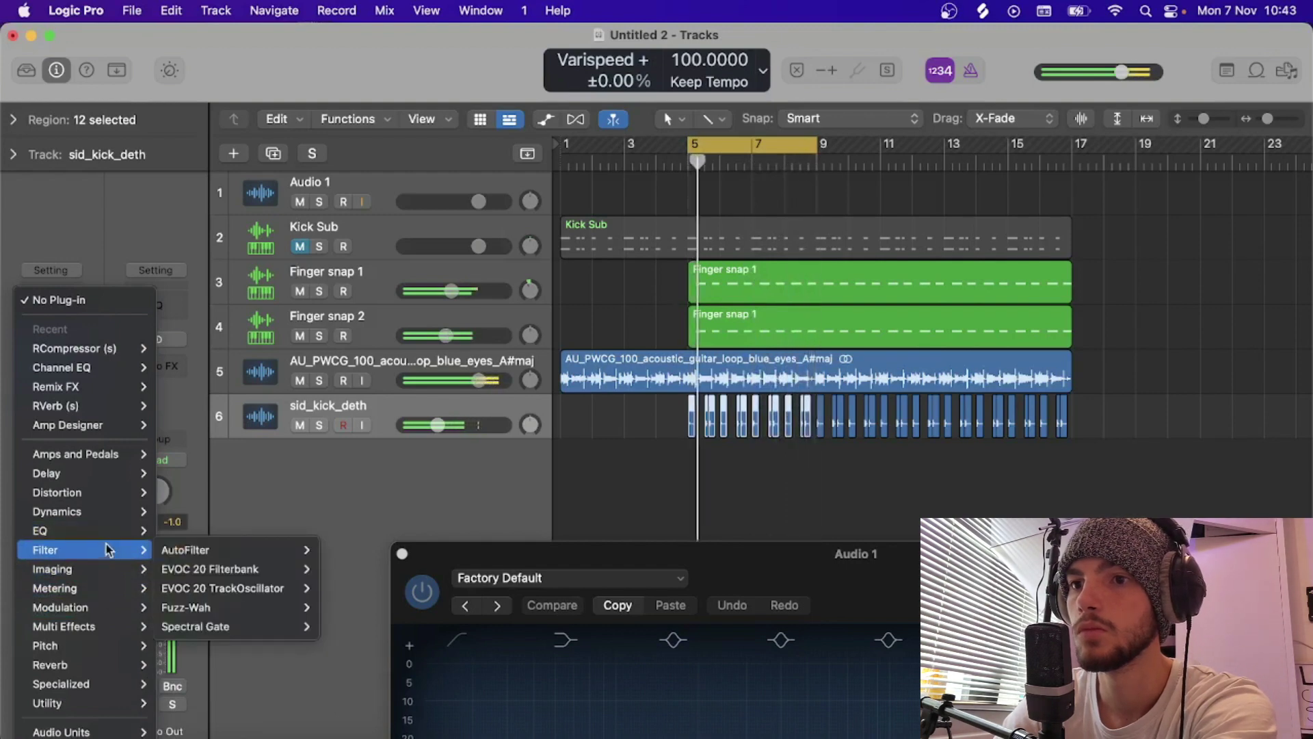
mouse_move(115, 513)
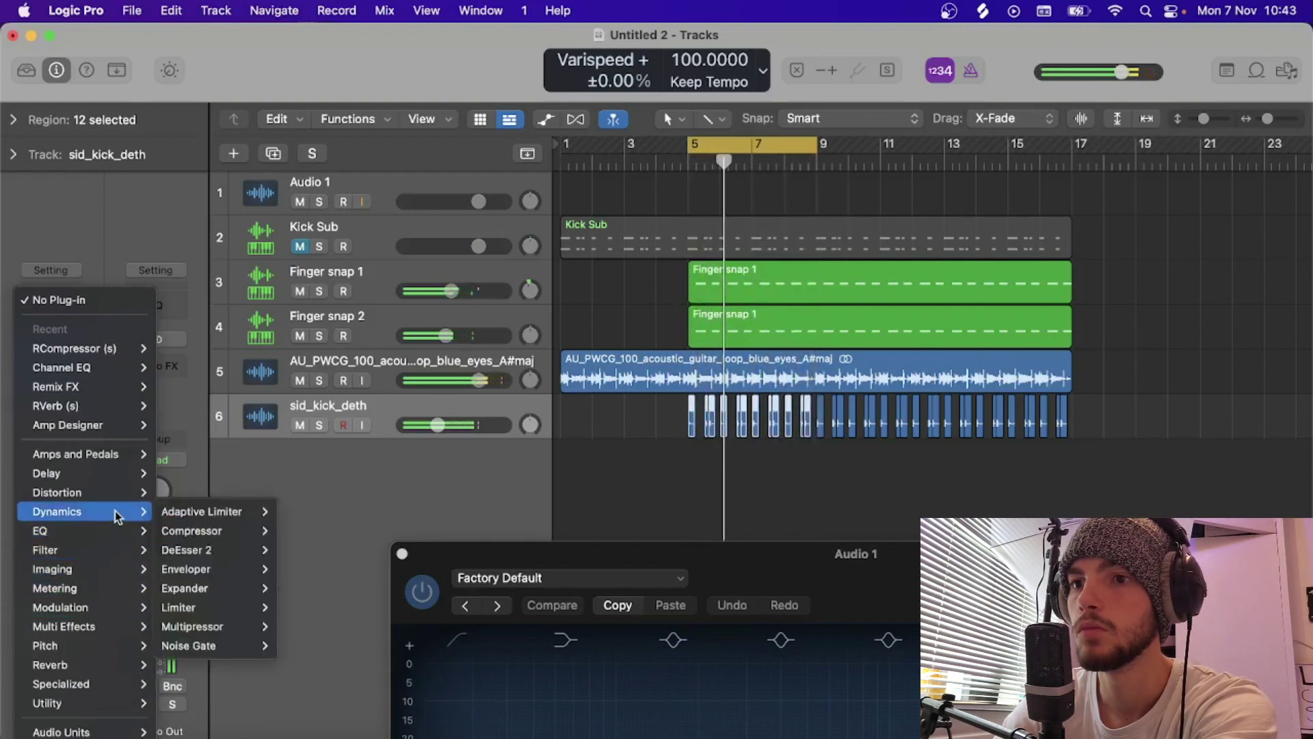
mouse_move(253, 568)
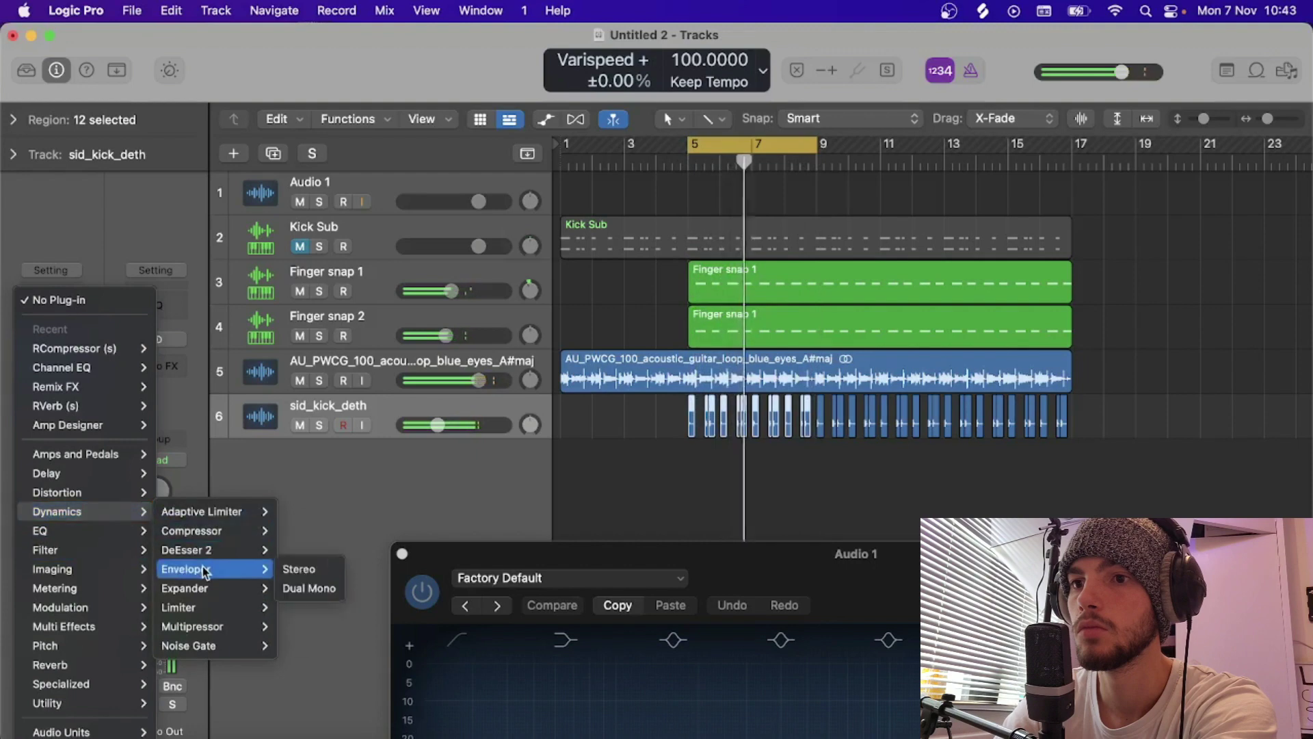
left_click(299, 569)
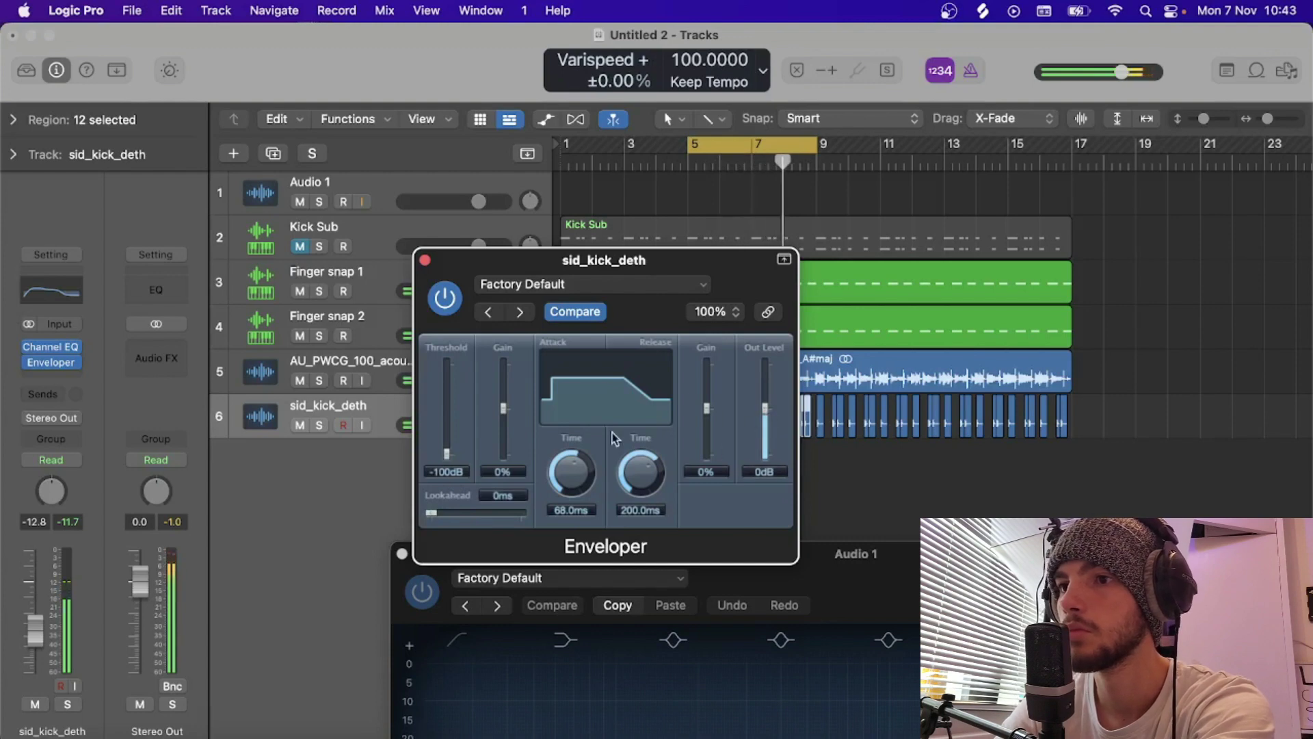
Step: Load the Enveloper's Add More Punch preset, lengthen attack, raise threshold, then solo the kick
left_click(641, 283)
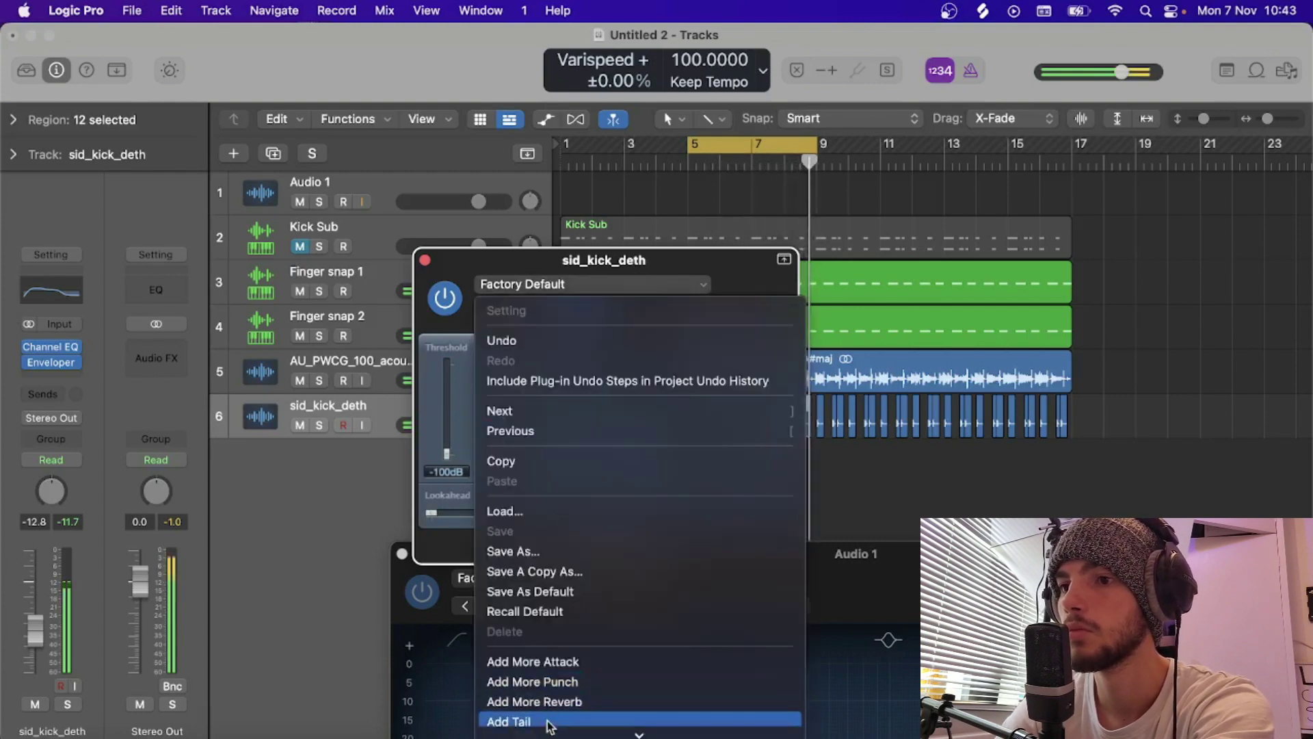
left_click(566, 636)
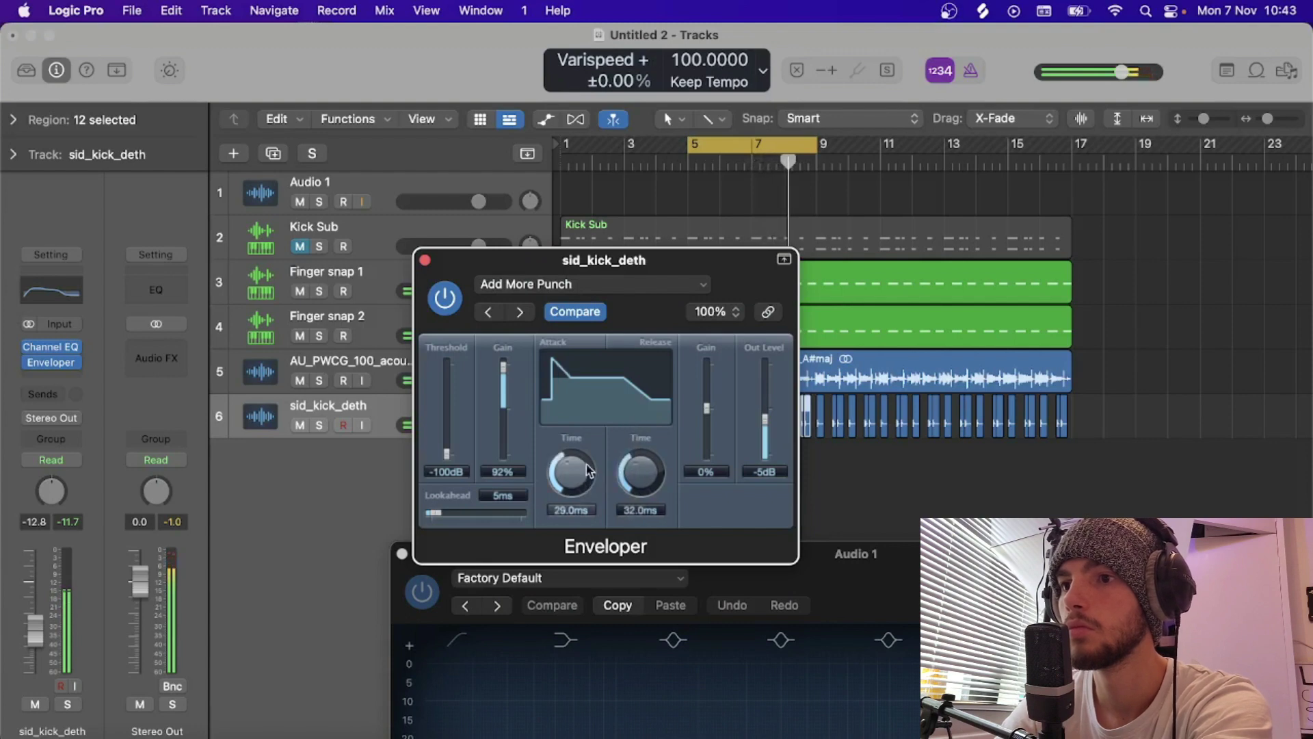
left_click_drag(588, 472, 579, 440)
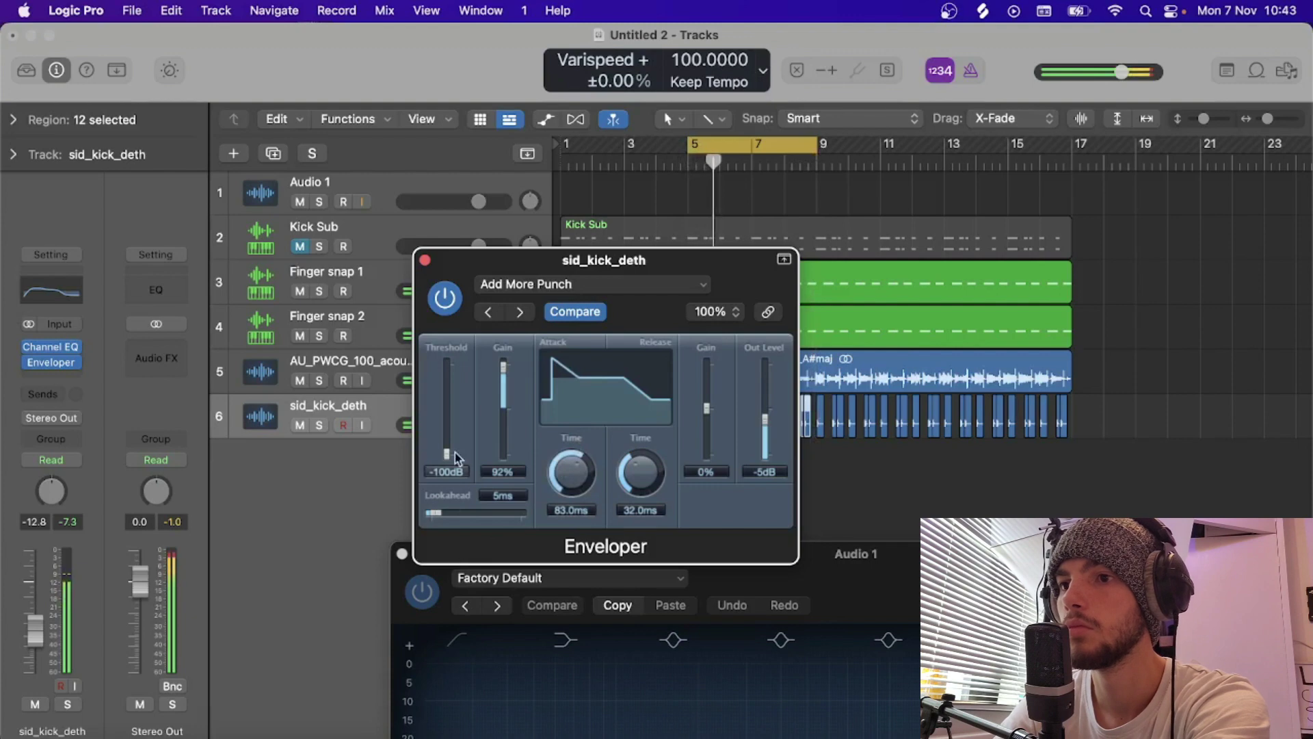
left_click_drag(455, 453, 447, 425)
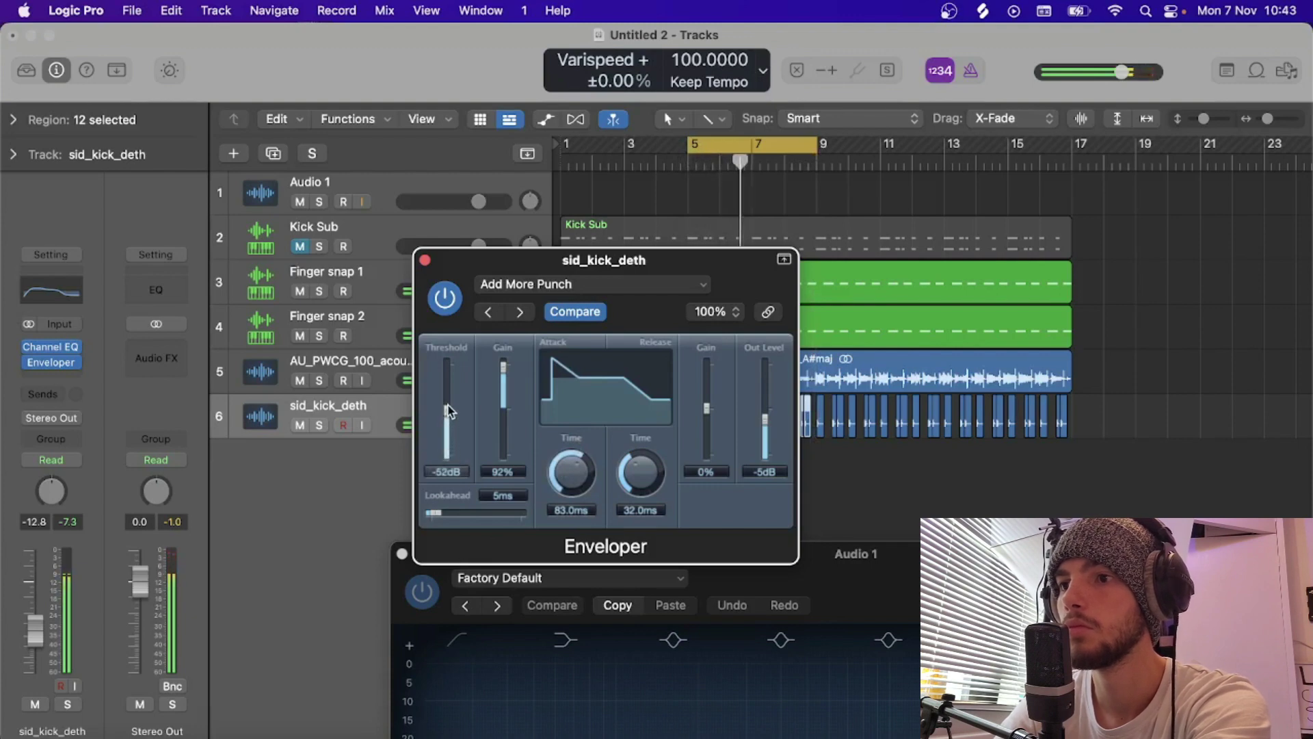
left_click(425, 260)
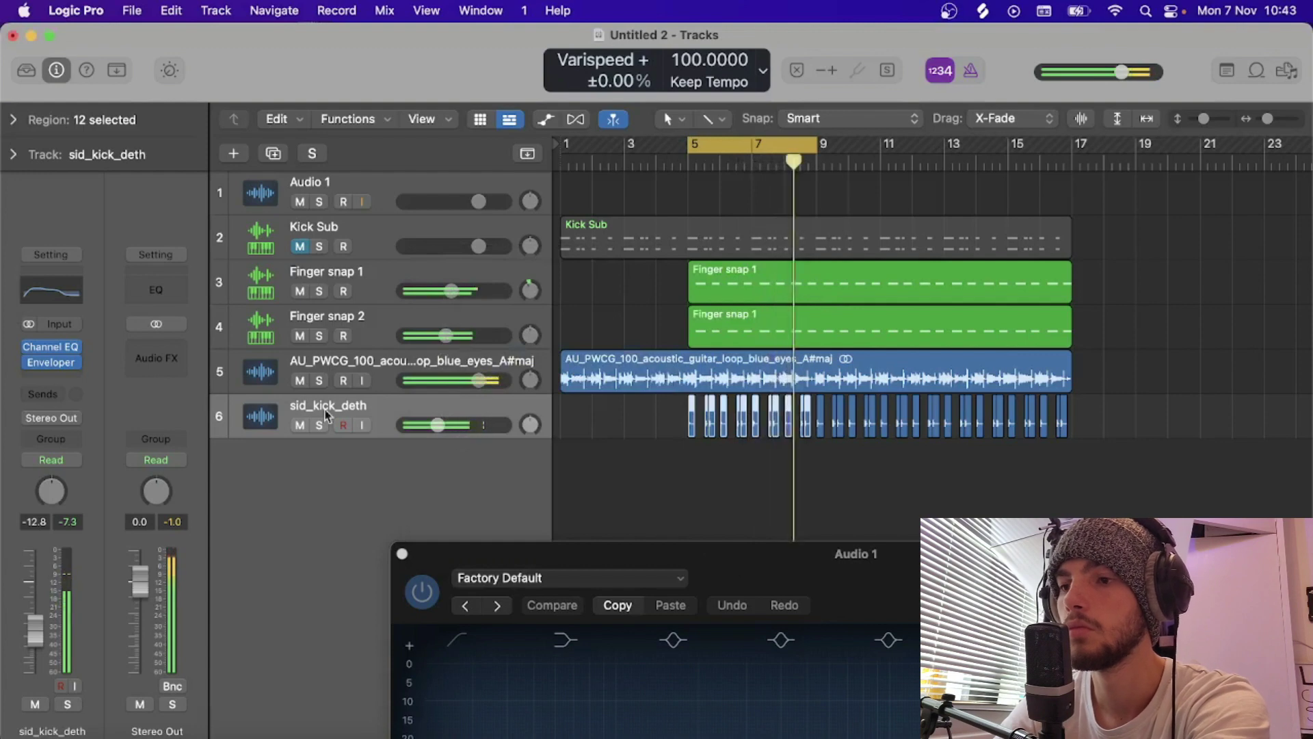
key("s")
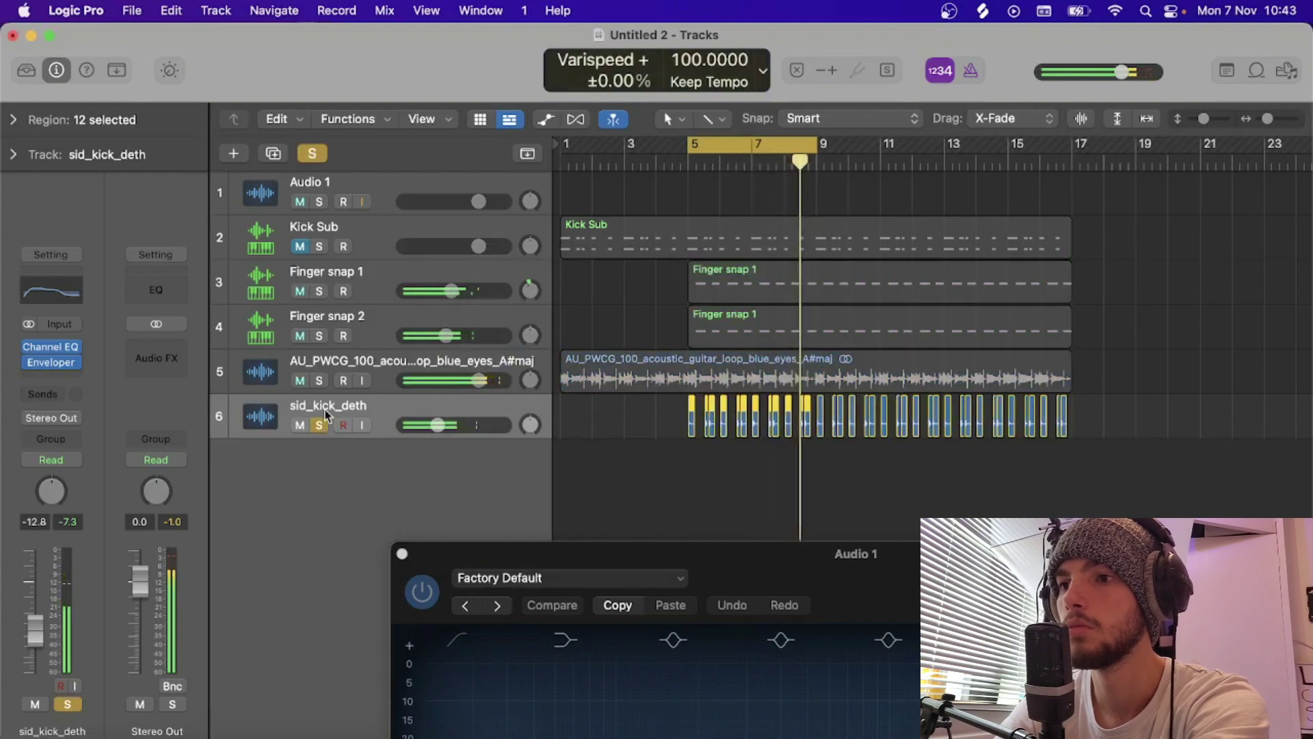
Step: Inspect the kick's Channel EQ, unsolo sid_kick_deth and reselect that track
left_click(57, 296)
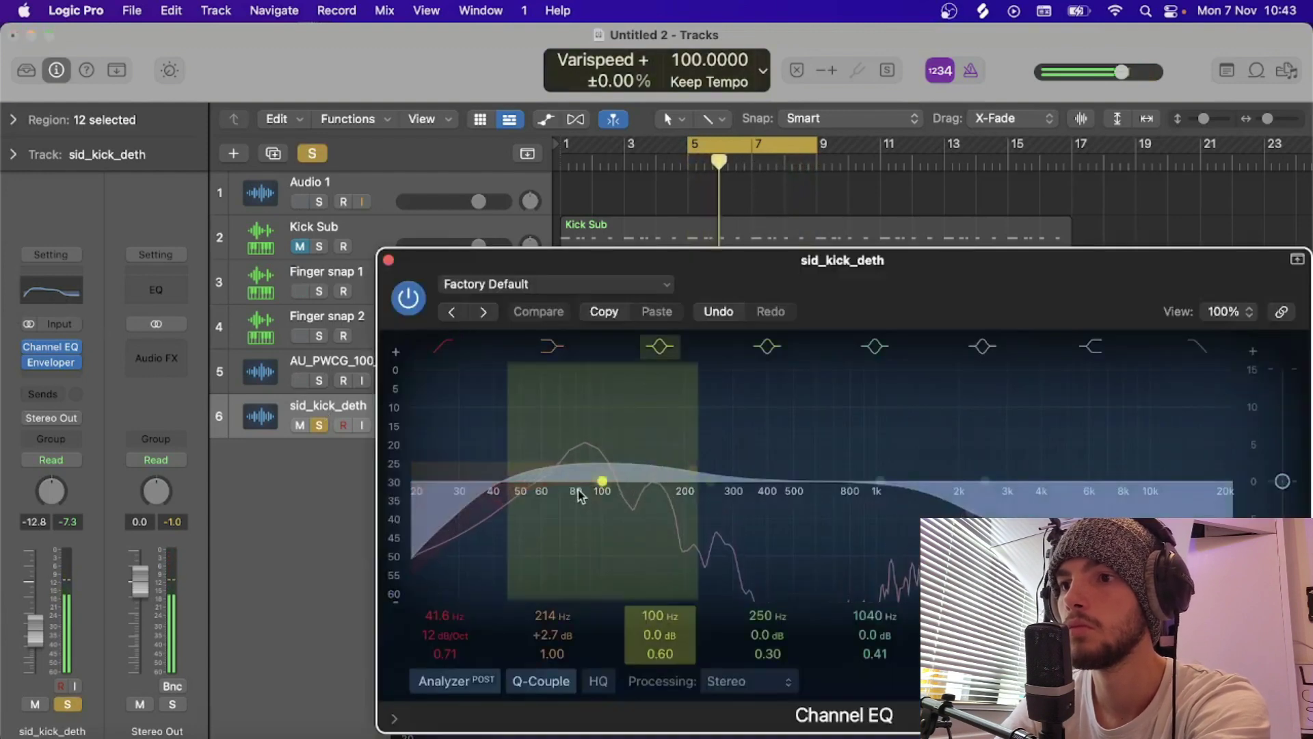
left_click(388, 259)
key("s")
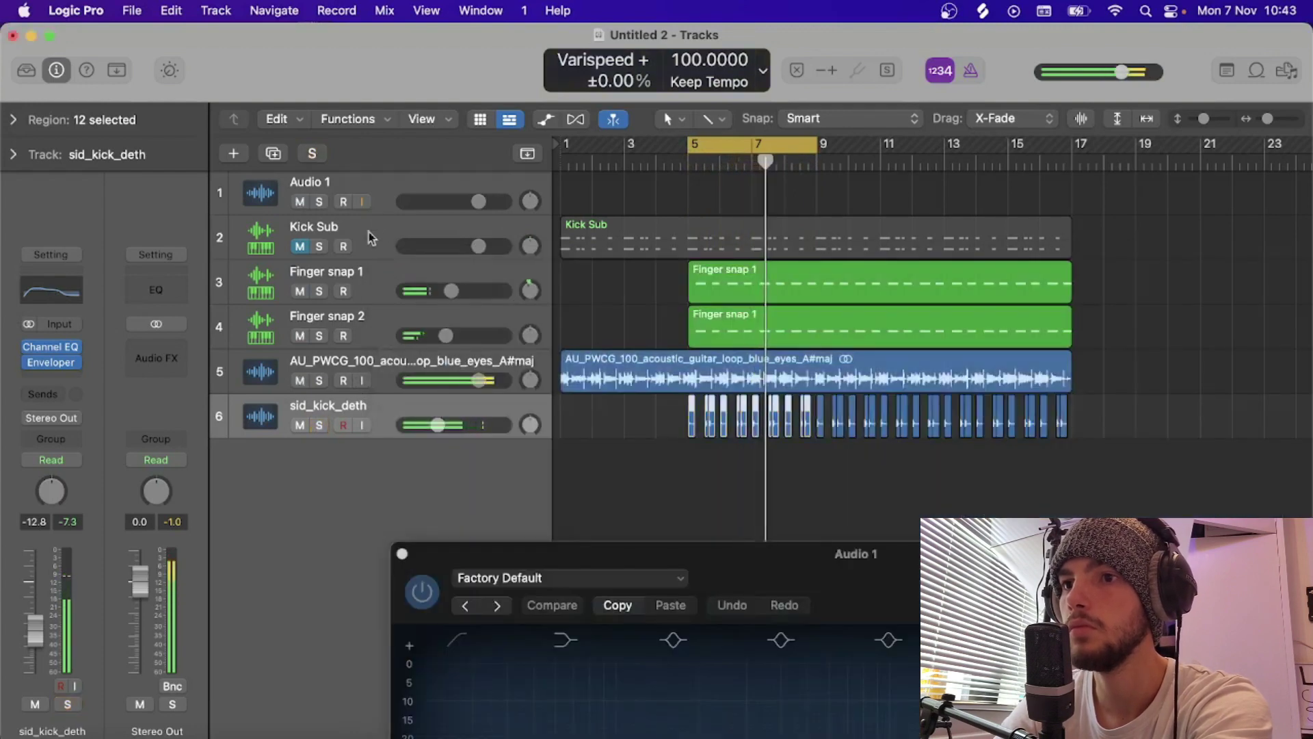
left_click(383, 179)
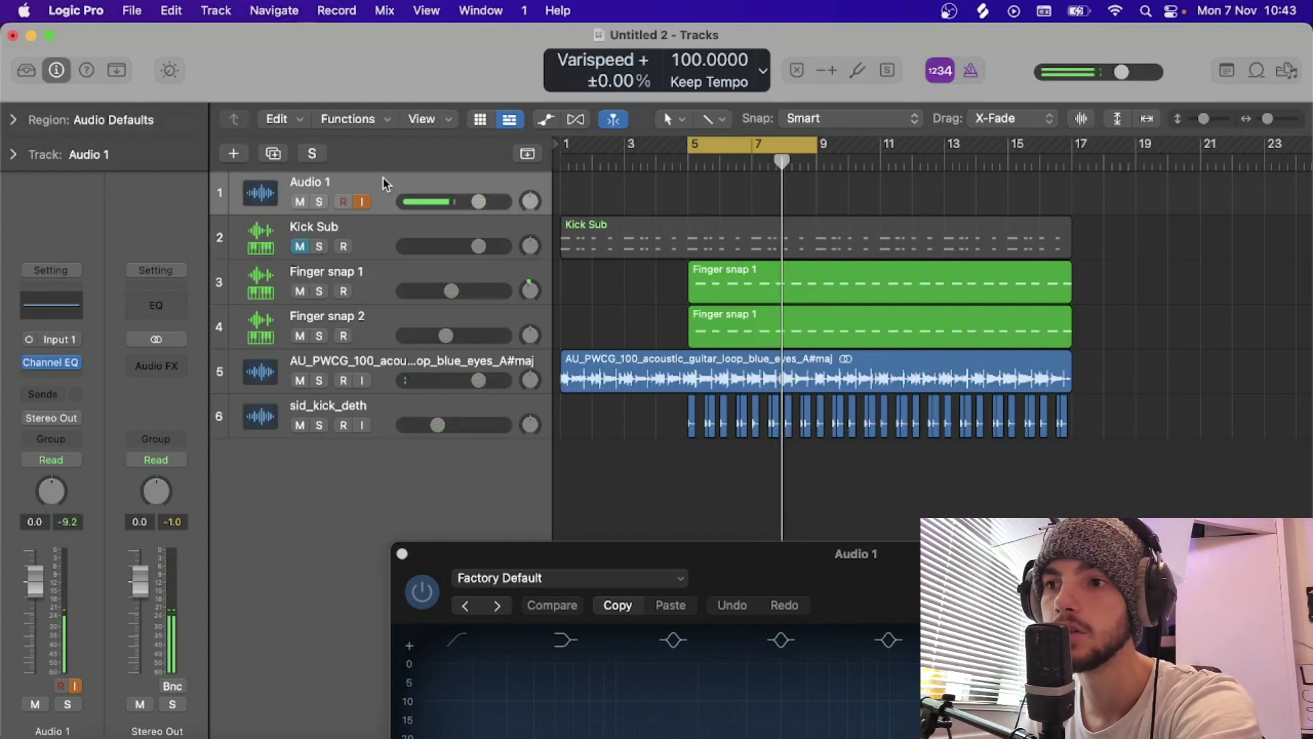
left_click(393, 403)
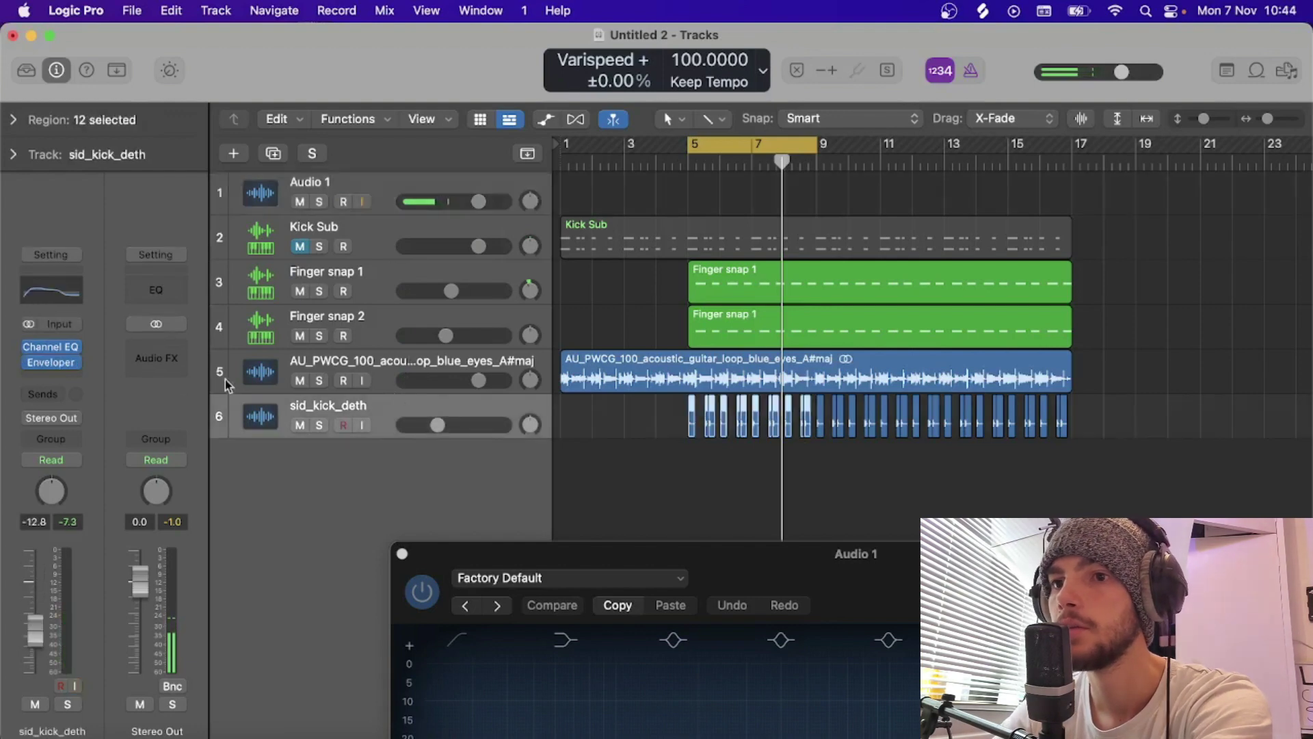
Step: Add RBass to the kick and lower its intensity to about -9.7 during playback
left_click(52, 374)
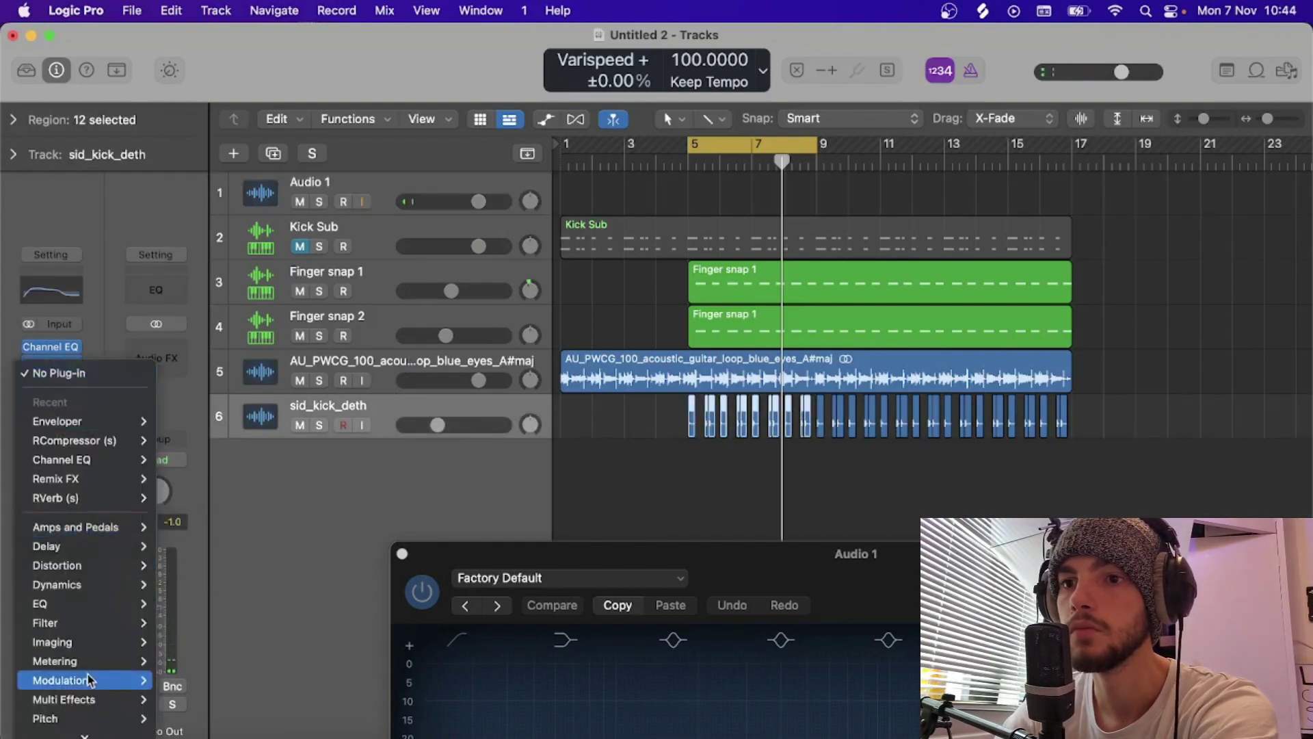
mouse_move(140, 731)
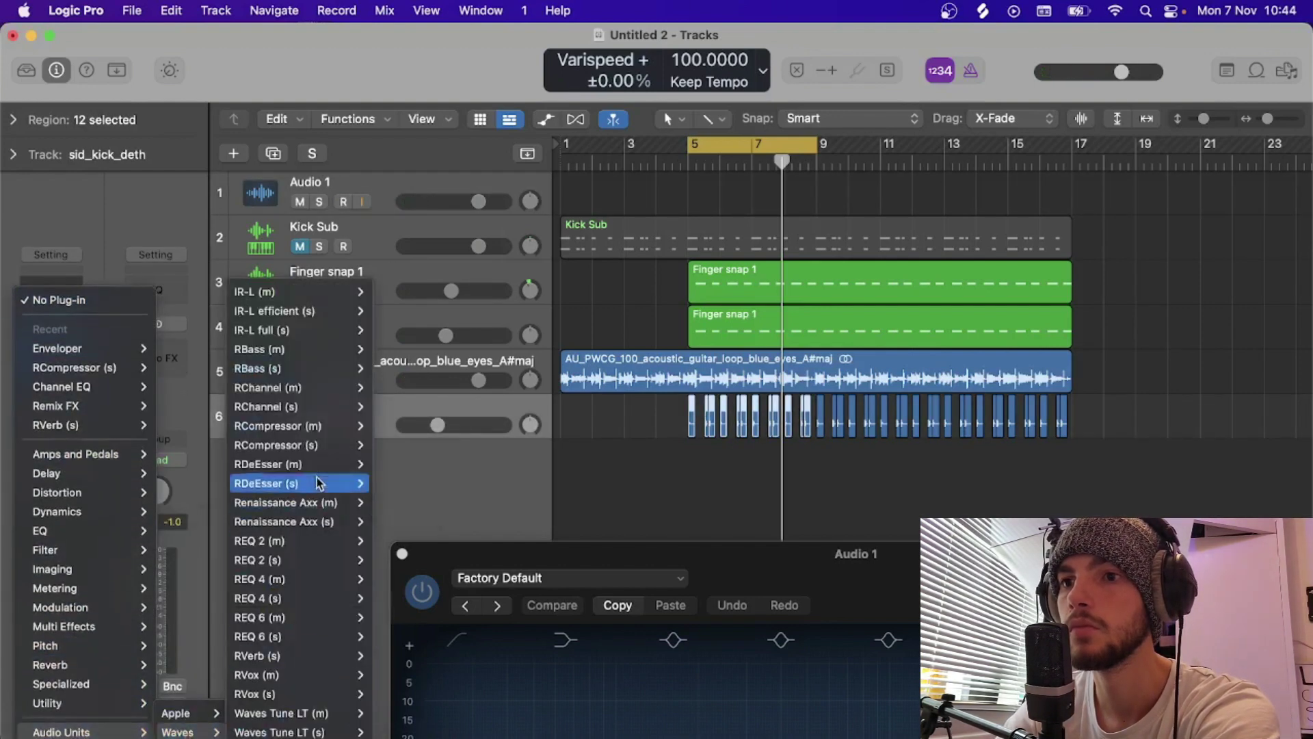
left_click(298, 373)
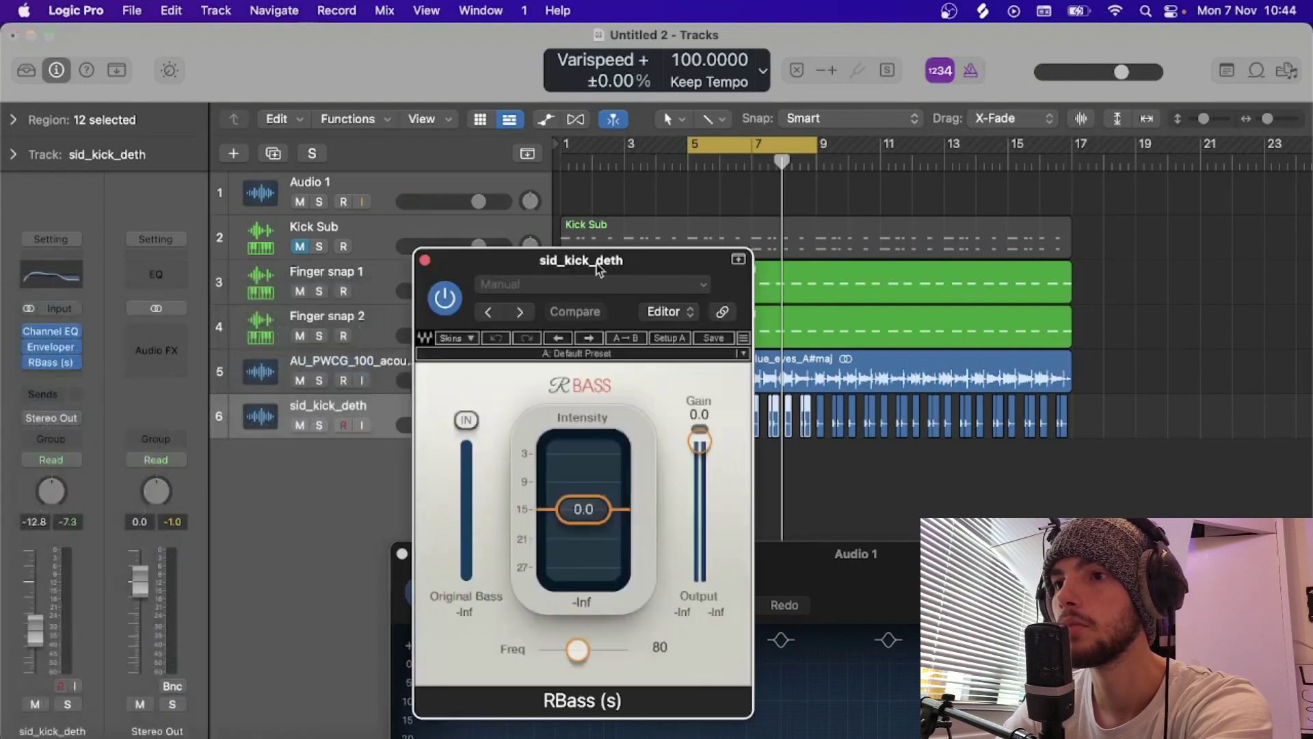
left_click_drag(619, 261, 443, 258)
key("space")
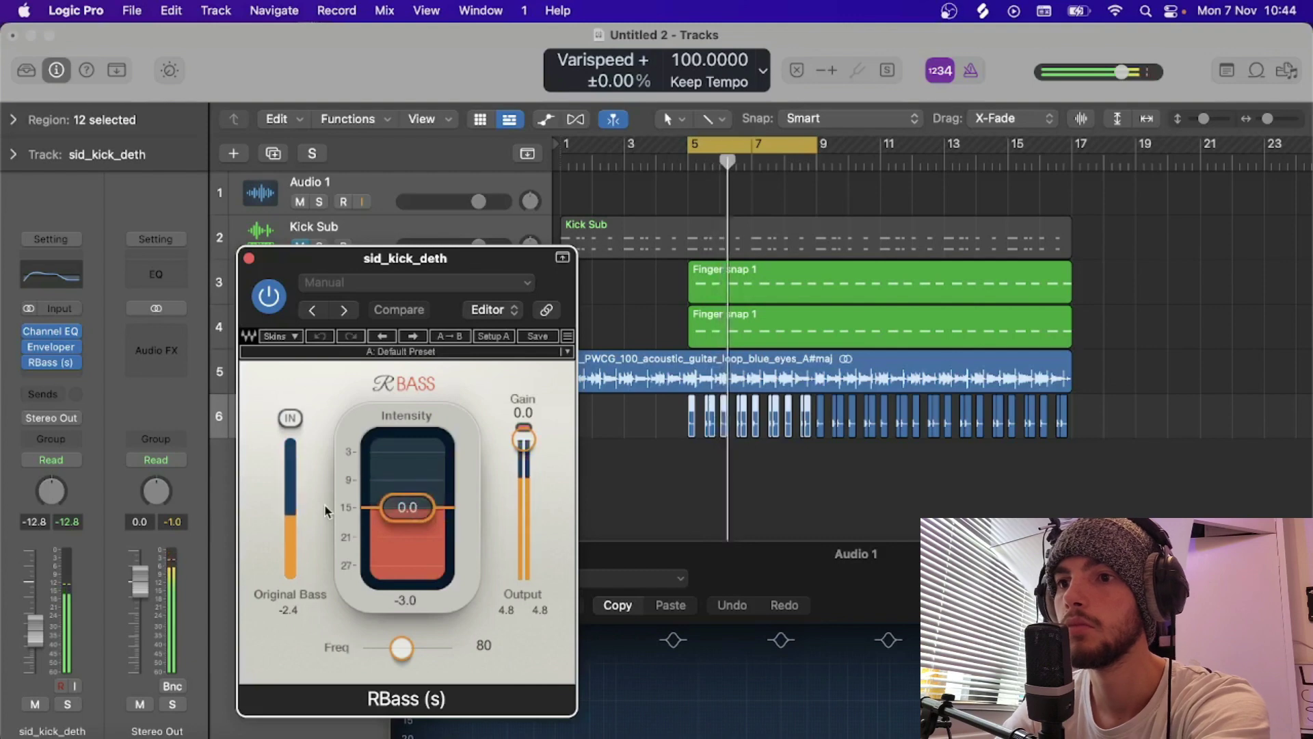
left_click_drag(408, 506, 407, 532)
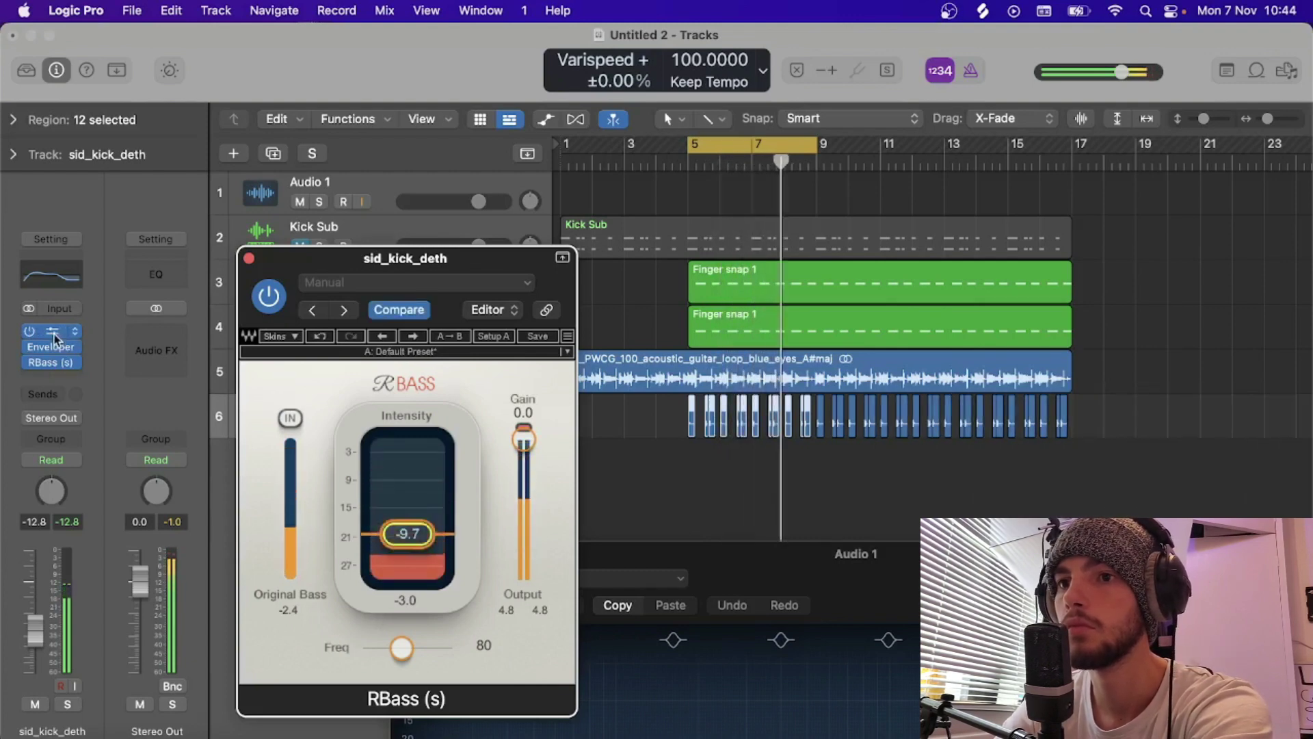
Step: Shift the kick's Channel EQ band from 100 Hz down to 87 Hz
left_click(53, 332)
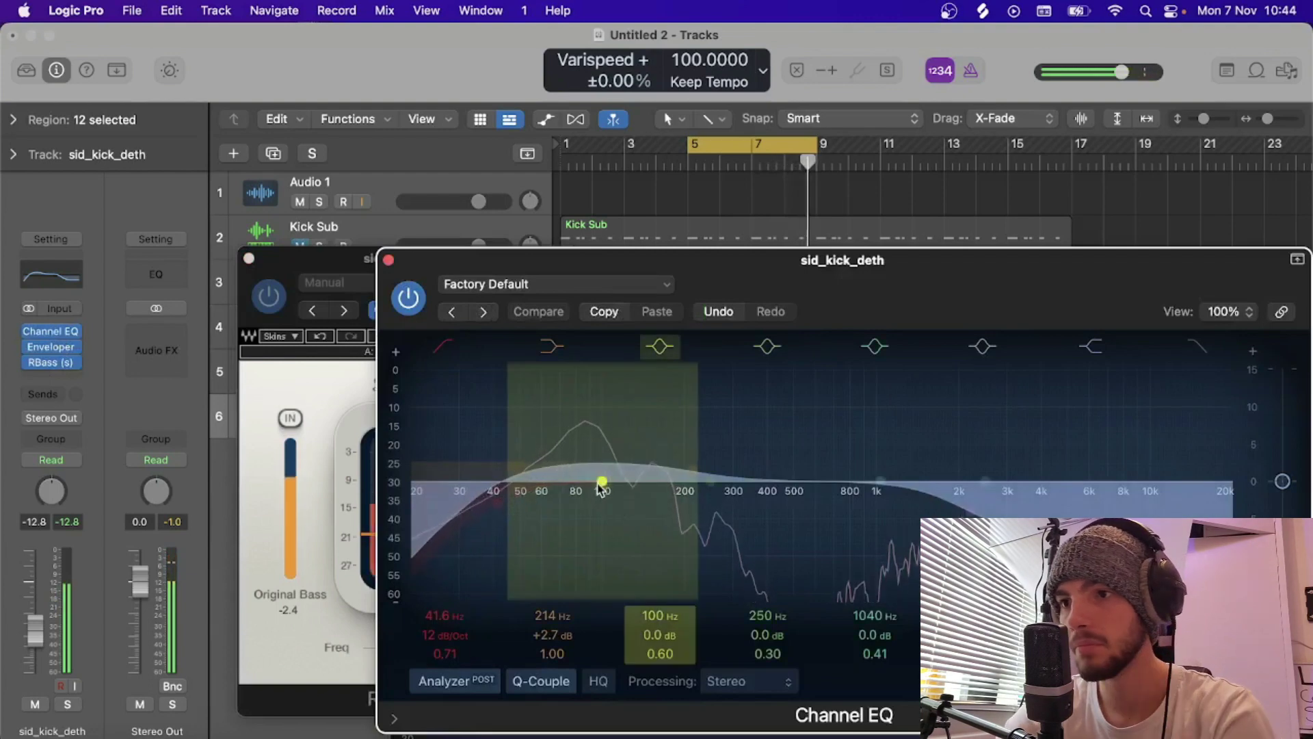
left_click_drag(602, 482, 585, 489)
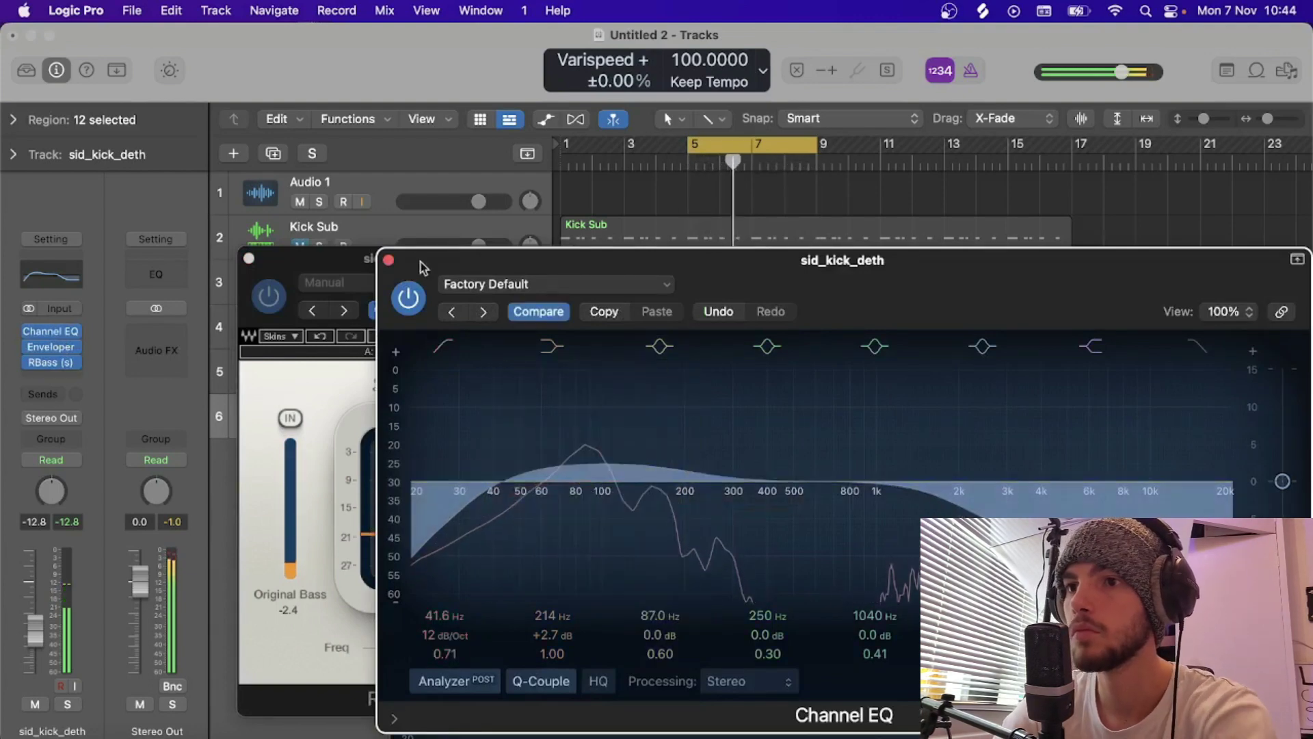
left_click(388, 261)
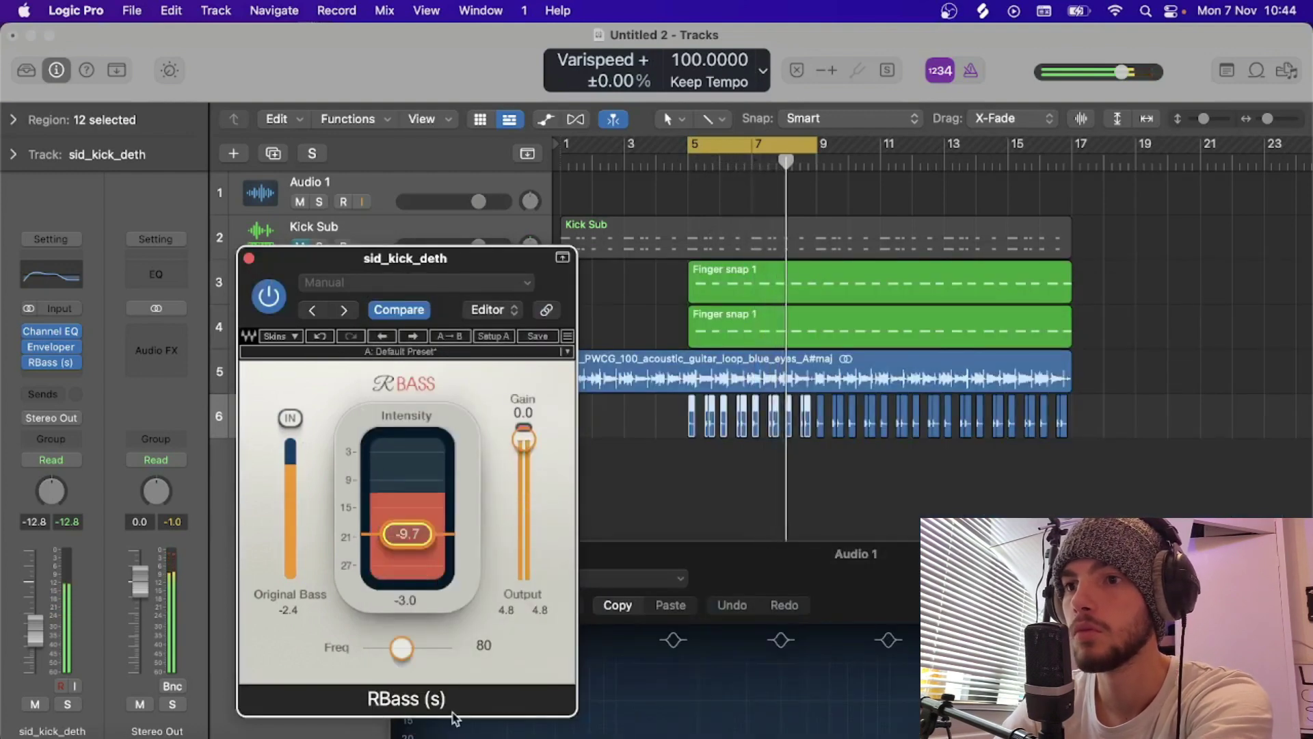
Step: Set RBass frequency to 87, lower its gain, and bring the kick fader to -11 dB
left_click_drag(408, 637, 406, 652)
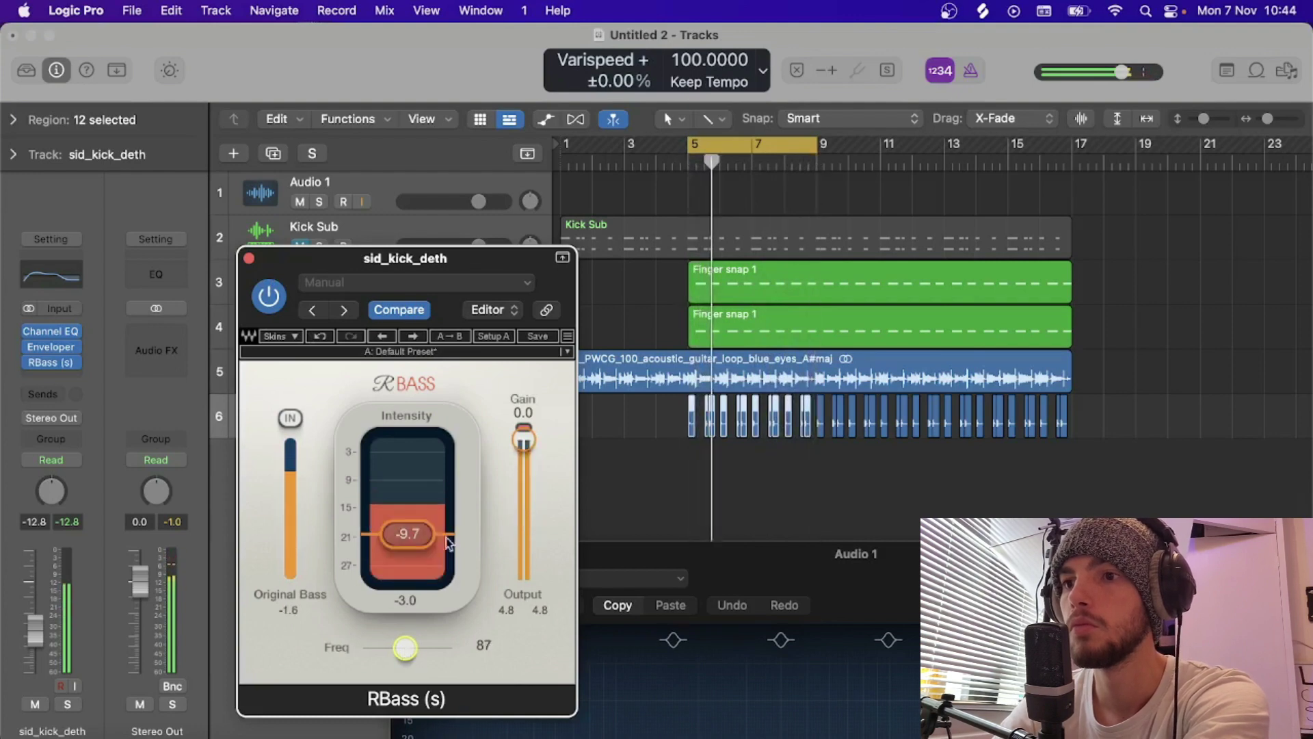
left_click_drag(524, 439, 522, 466)
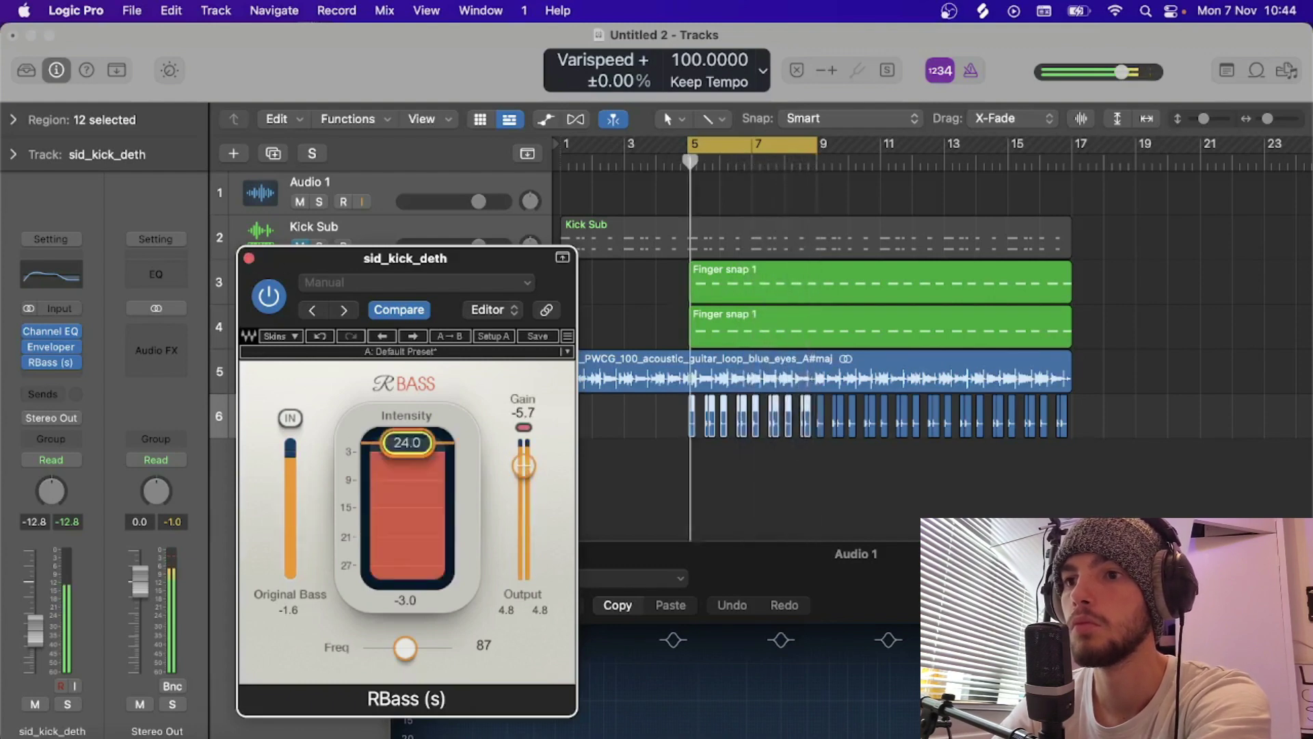
left_click(249, 258)
mouse_move(439, 425)
left_mouse_down()
mouse_move(452, 425)
mouse_move(441, 425)
left_mouse_up()
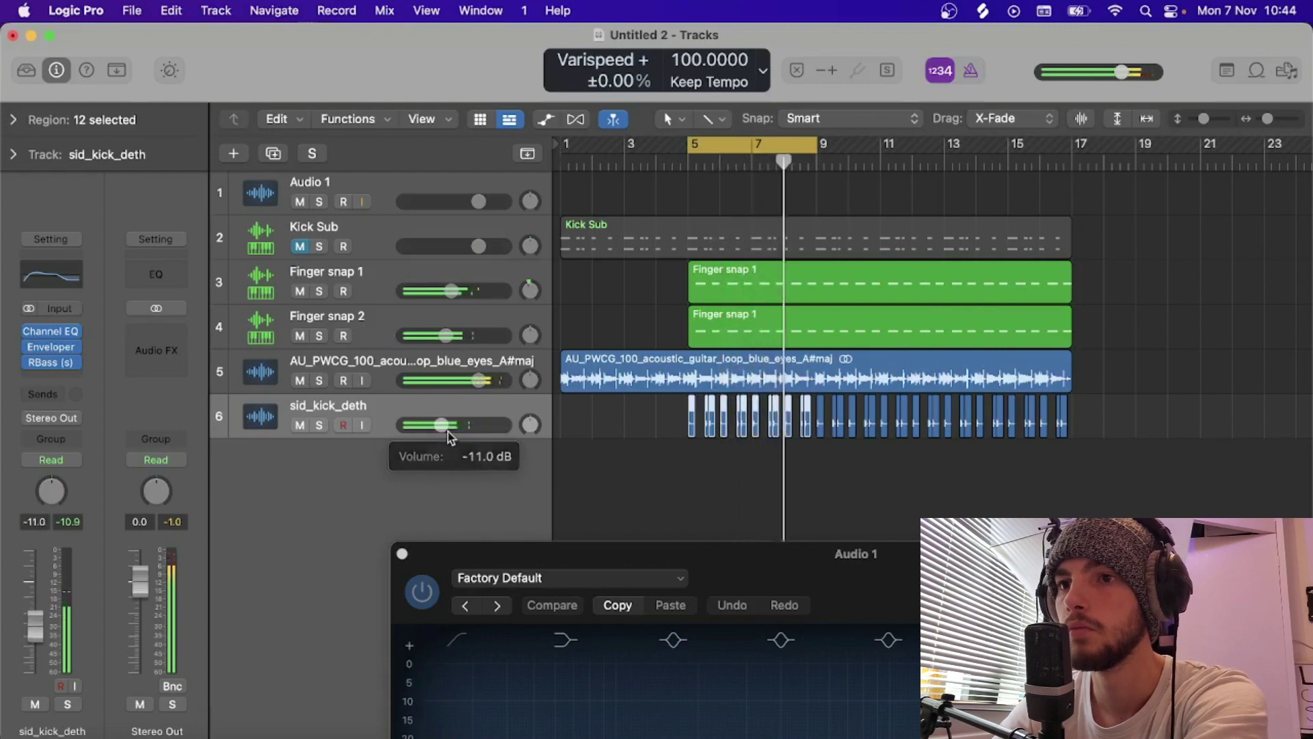
Step: Send the kick and the guitar loop to the Bus 10 reverb aux
left_click(45, 395)
mouse_move(82, 423)
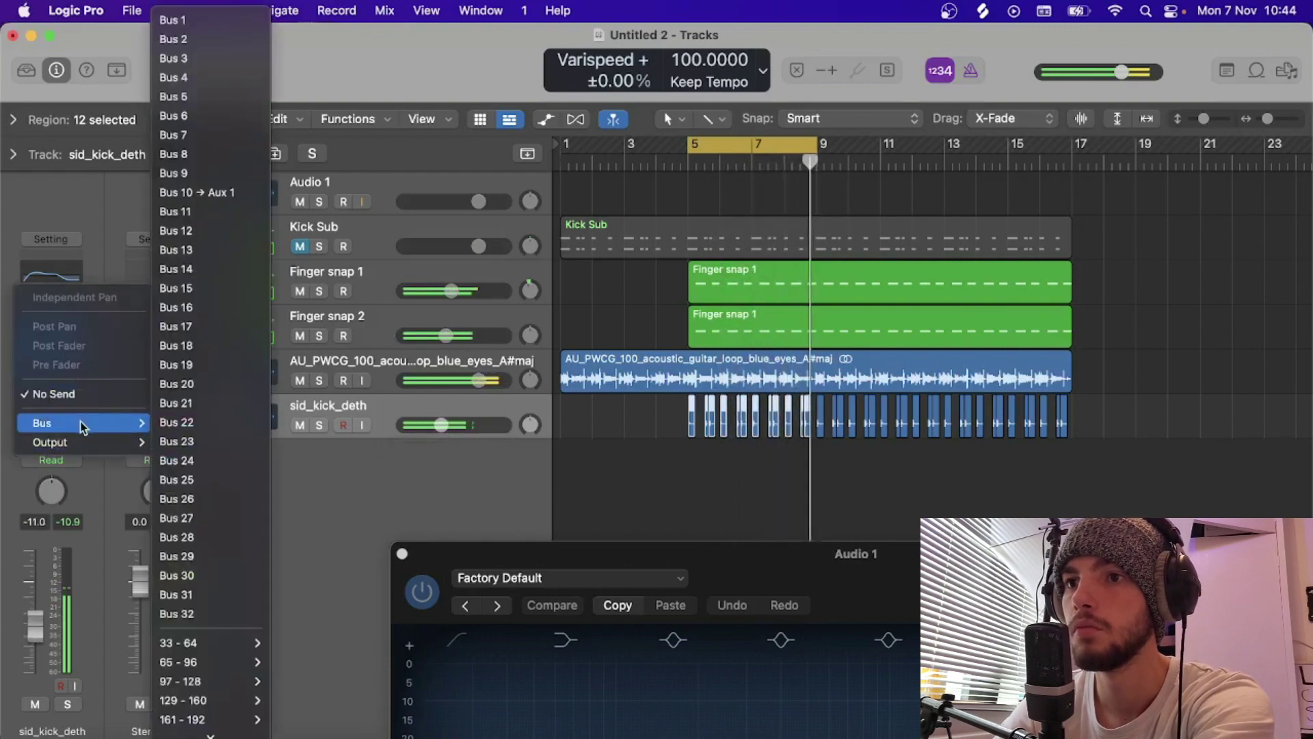
left_click(208, 193)
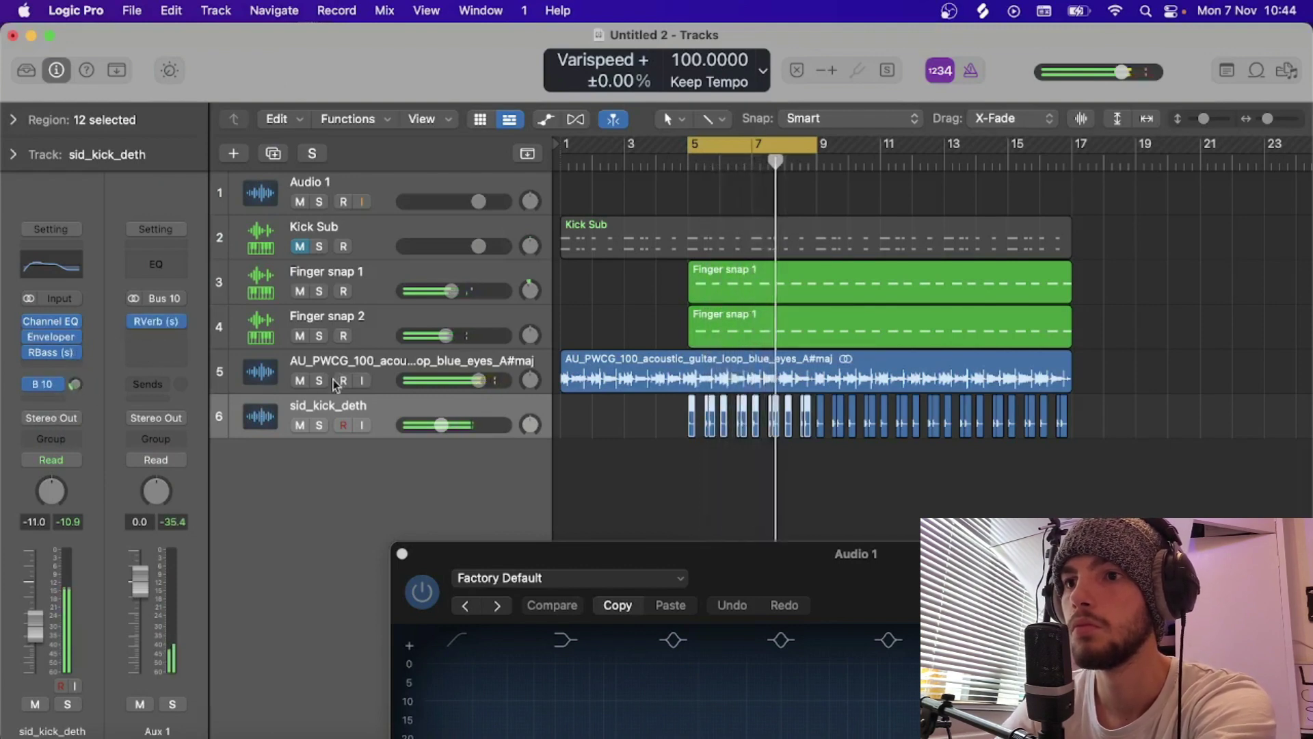
left_click(430, 365)
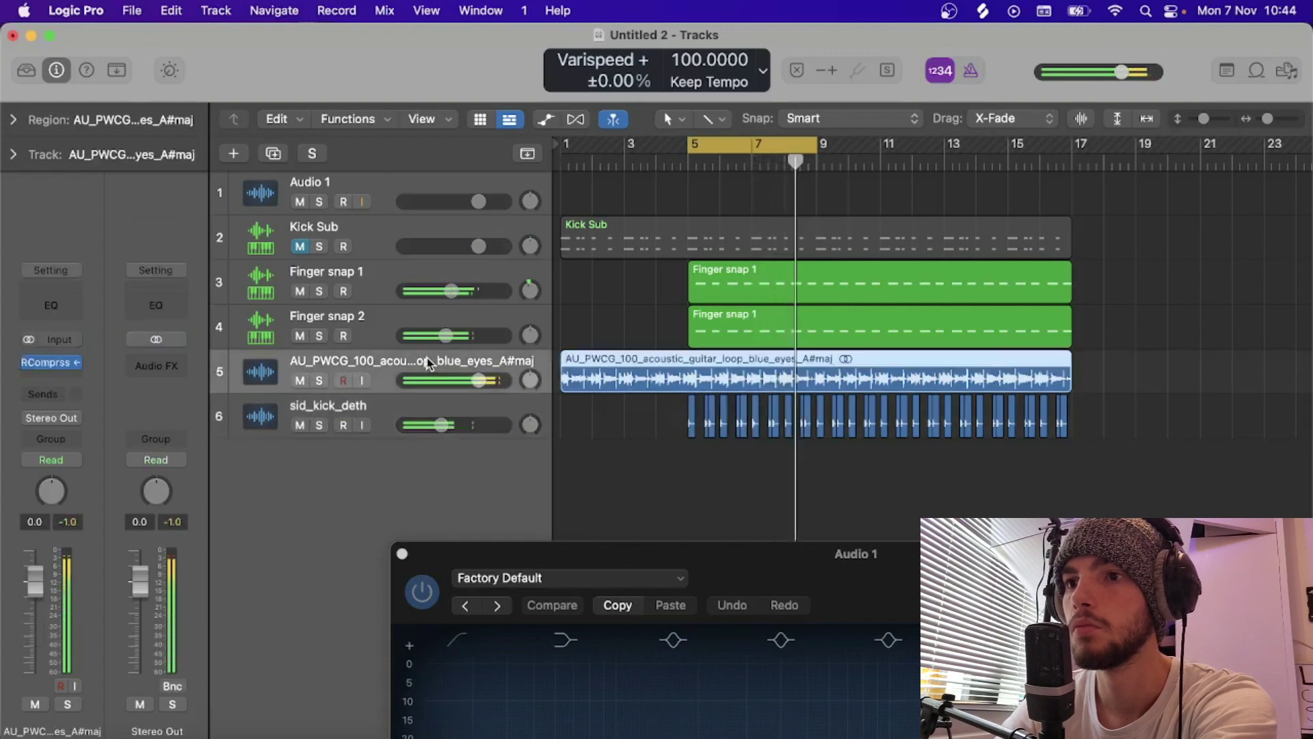
left_click(69, 399)
mouse_move(82, 423)
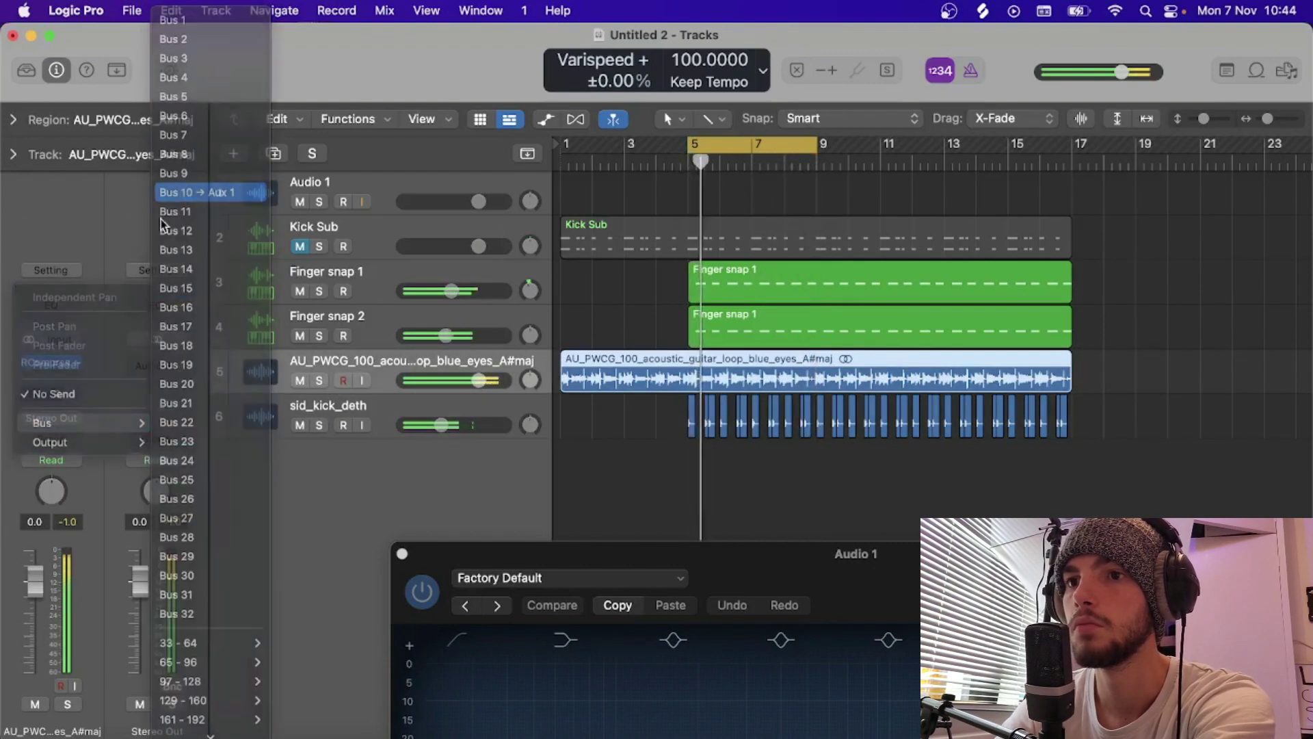
left_click(183, 193)
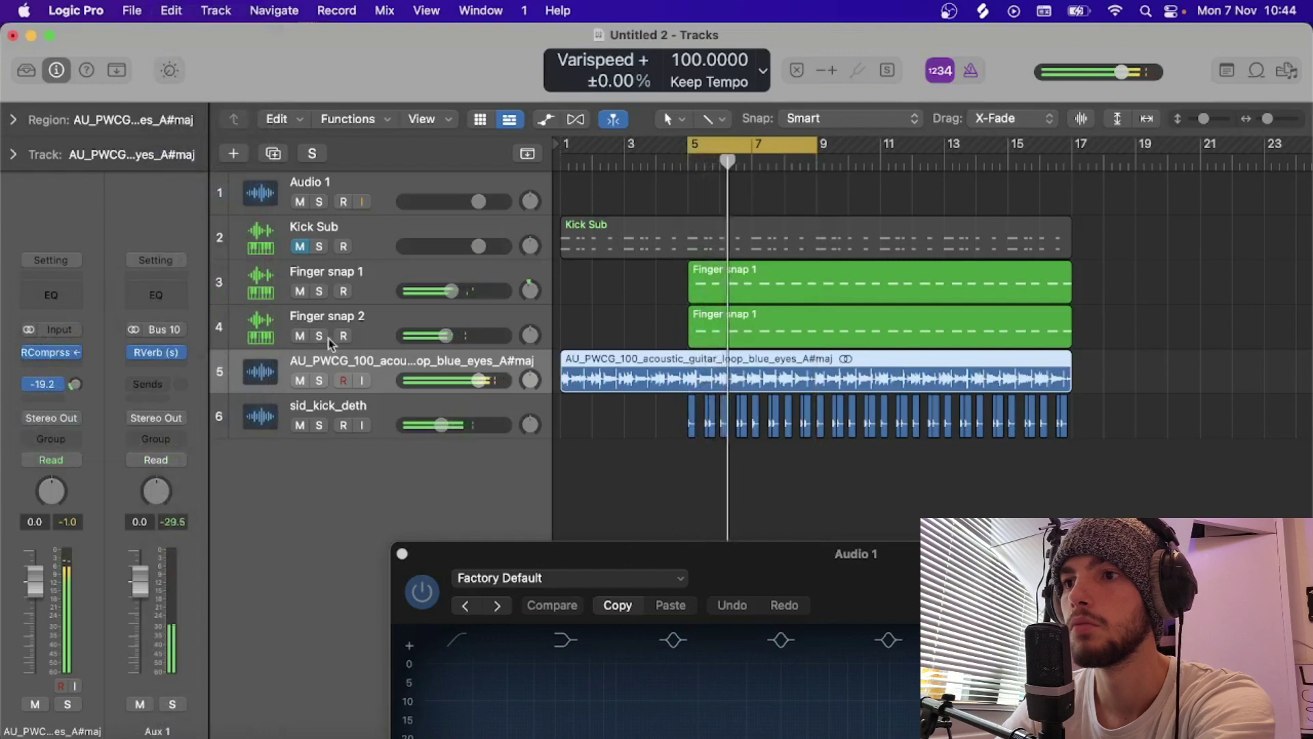
Step: Send Vocal 1 to Bus 10 as well and open the project list editor
left_click(383, 282)
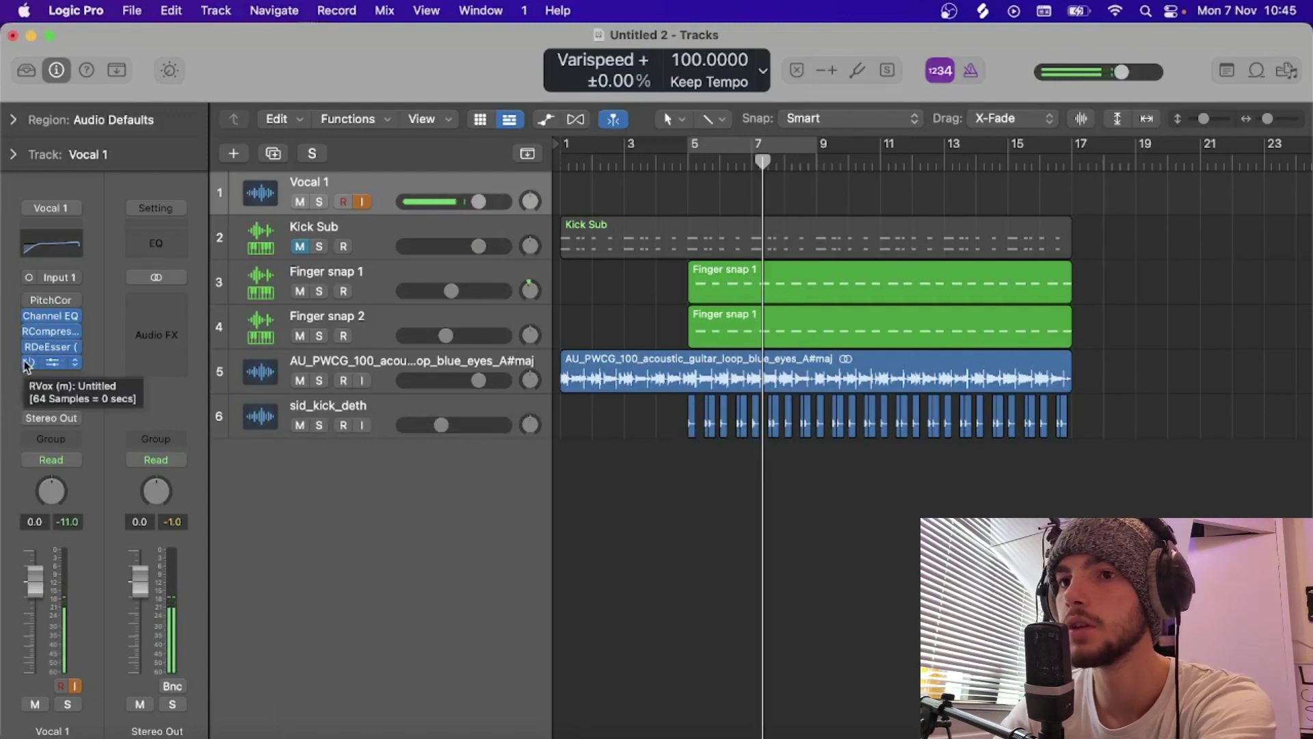
left_click(45, 395)
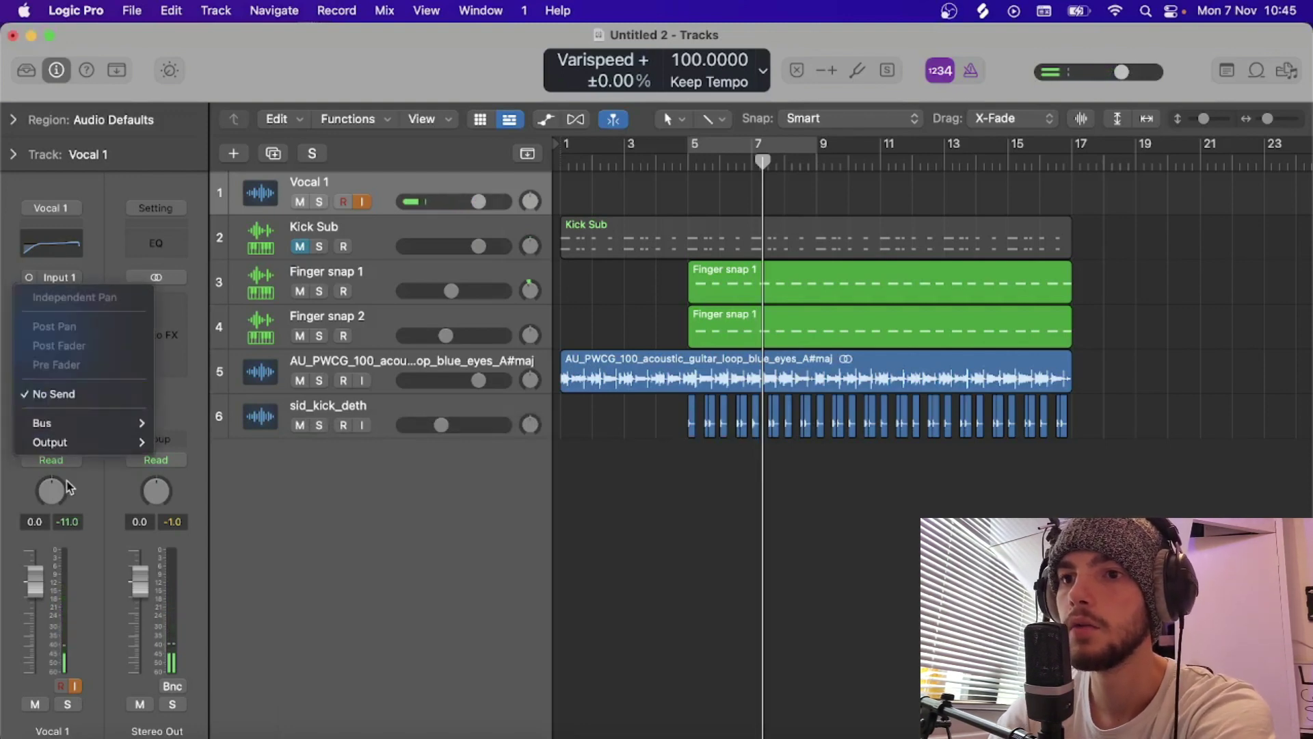
mouse_move(87, 423)
left_click(212, 193)
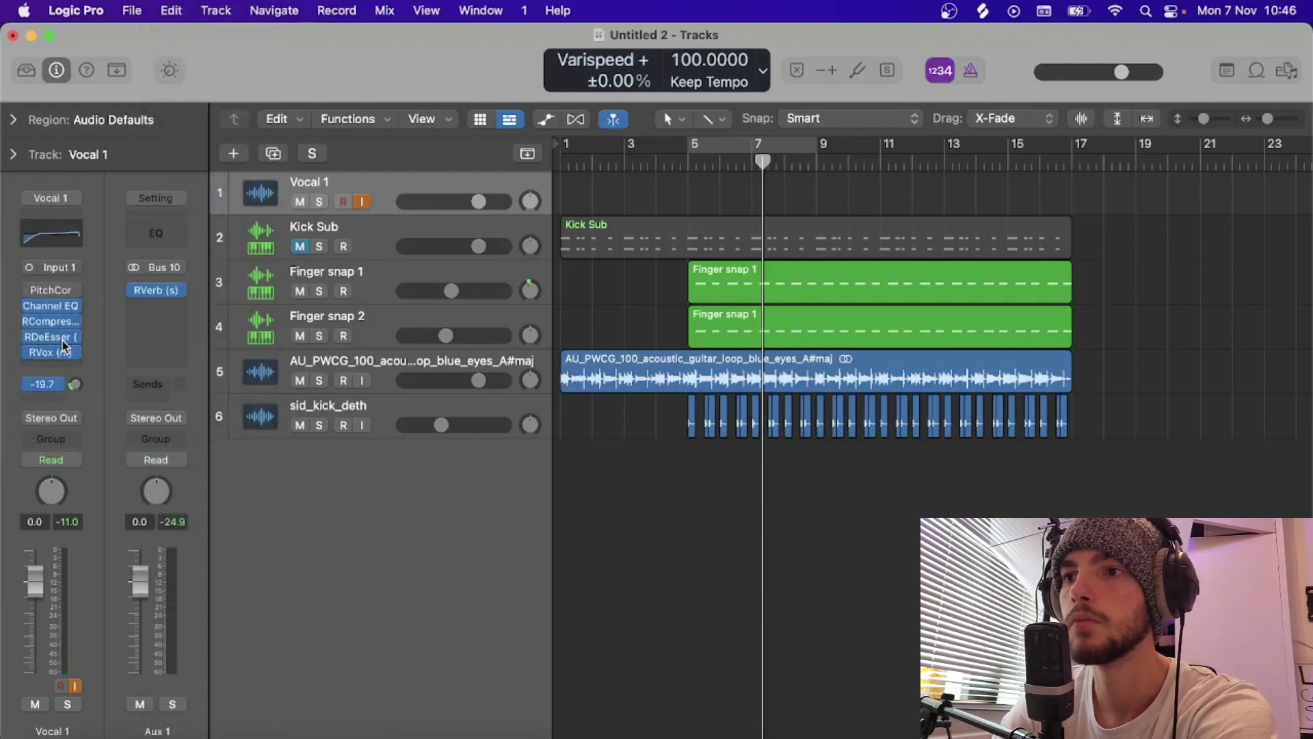
left_click(1227, 70)
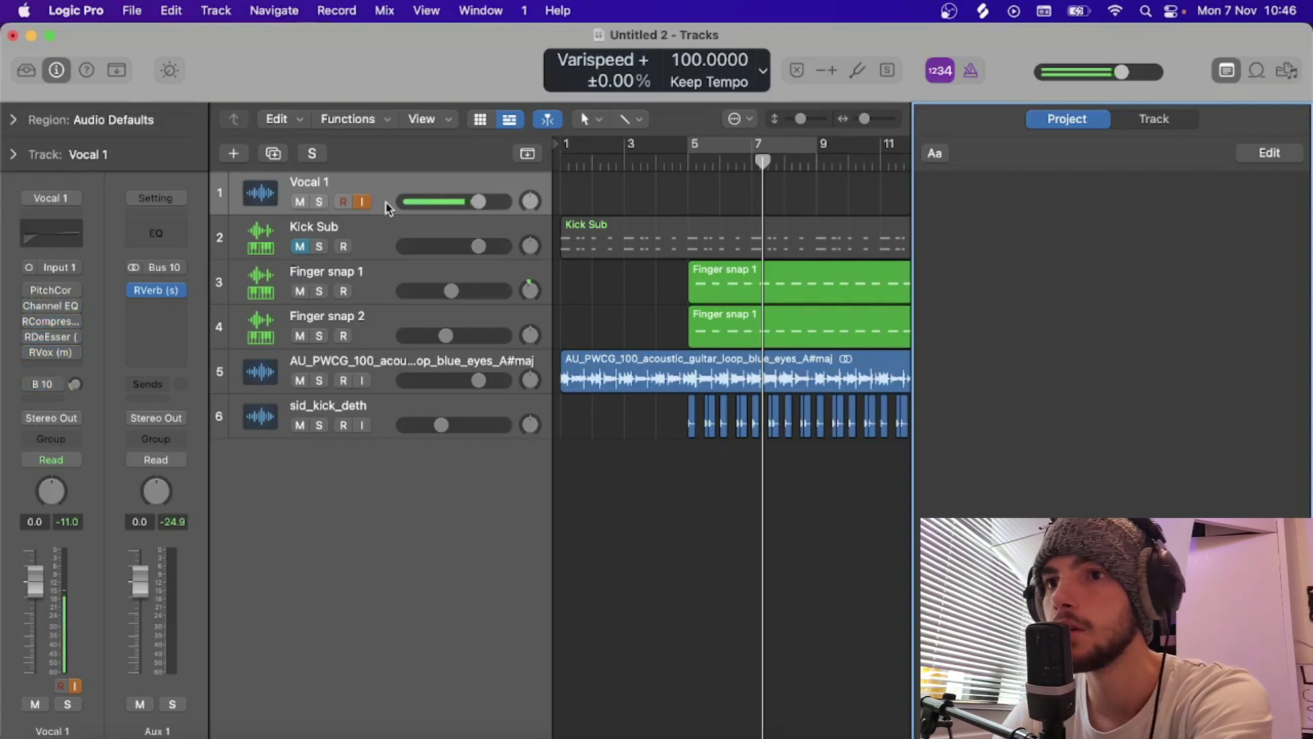
Step: Re-enable the vocal effects, cycle from bar 4, and lower sid_kick_deth to -15.3 dB
left_click_drag(30, 309, 30, 364)
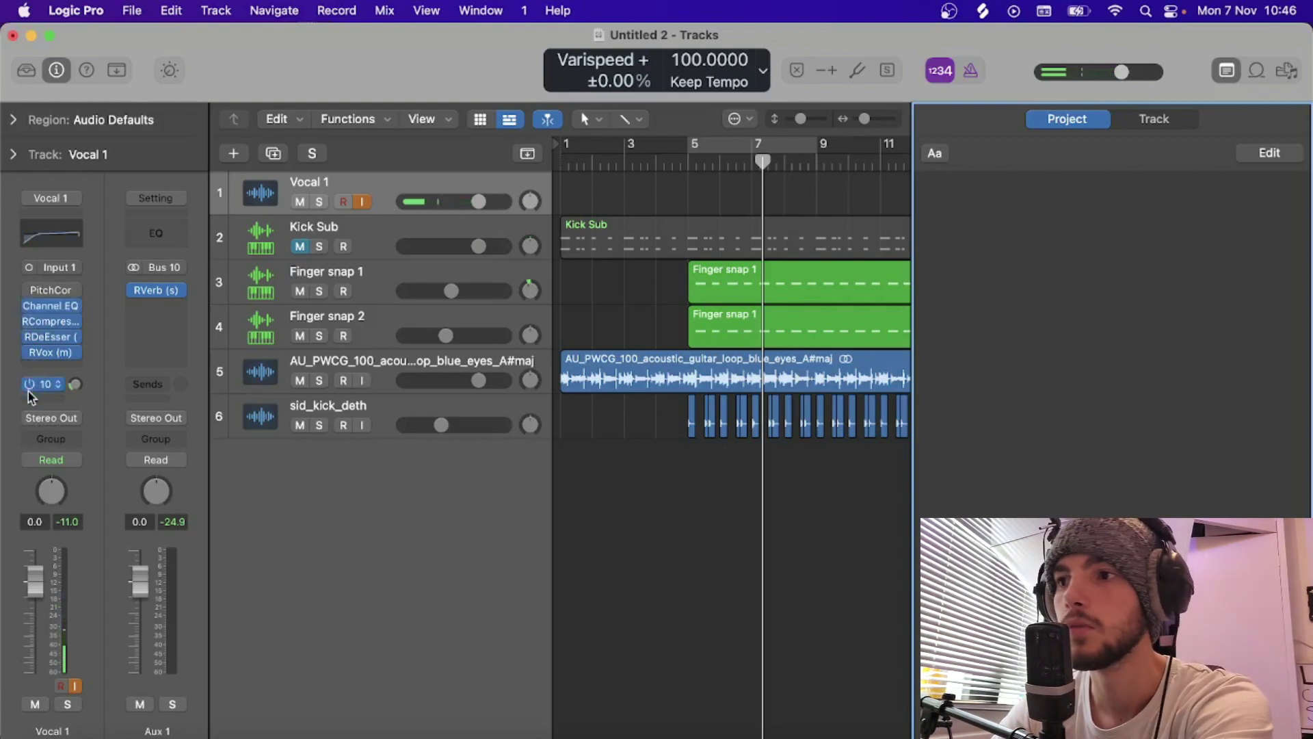
double_click(690, 164)
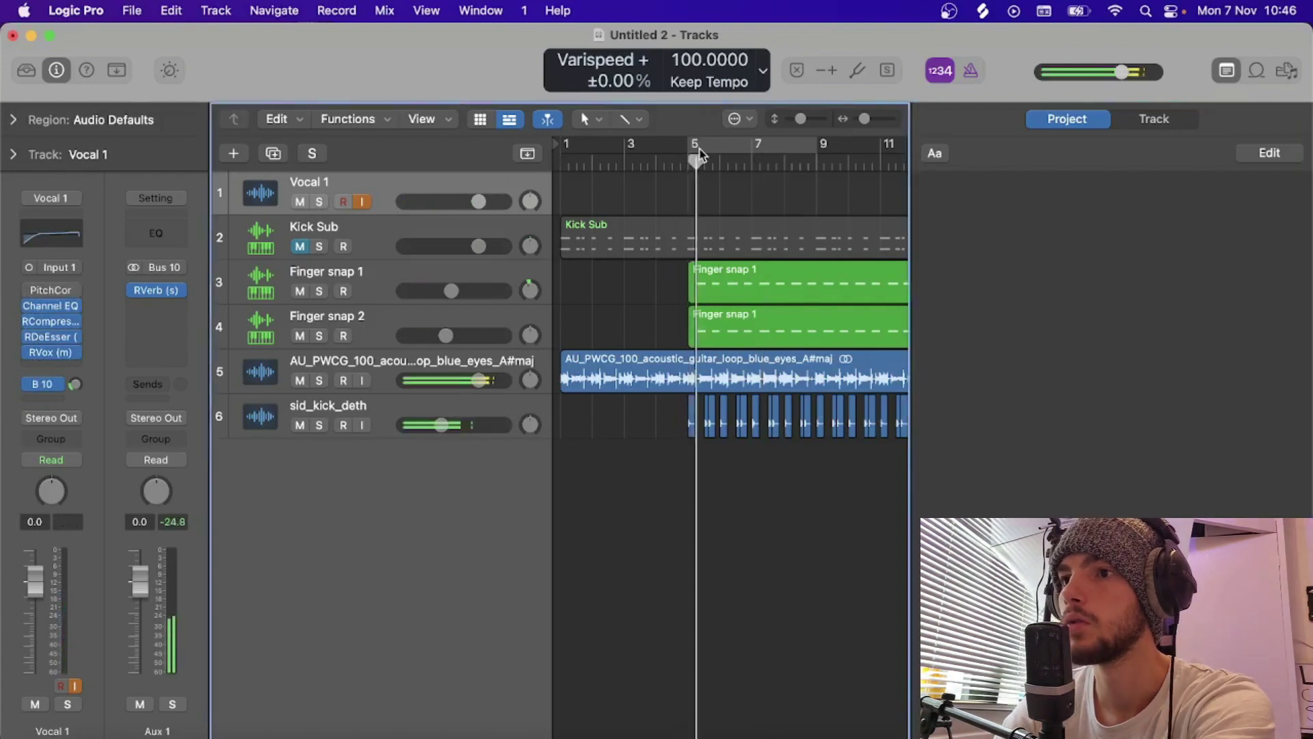
left_click(698, 146)
left_click(625, 165)
left_click_drag(687, 142, 652, 142)
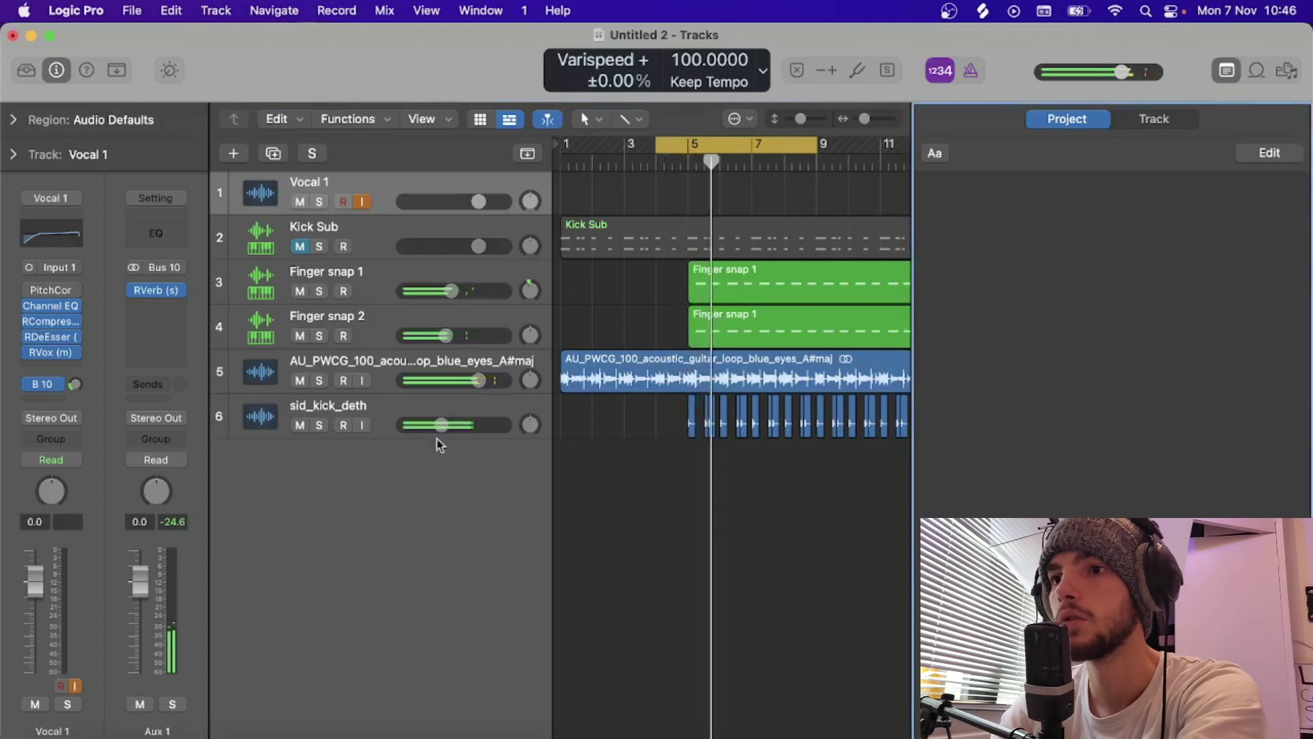
left_click_drag(441, 424, 433, 424)
Step: Write 'we were young' and 'having a party' into the project notes
left_click(957, 208)
type("we were young")
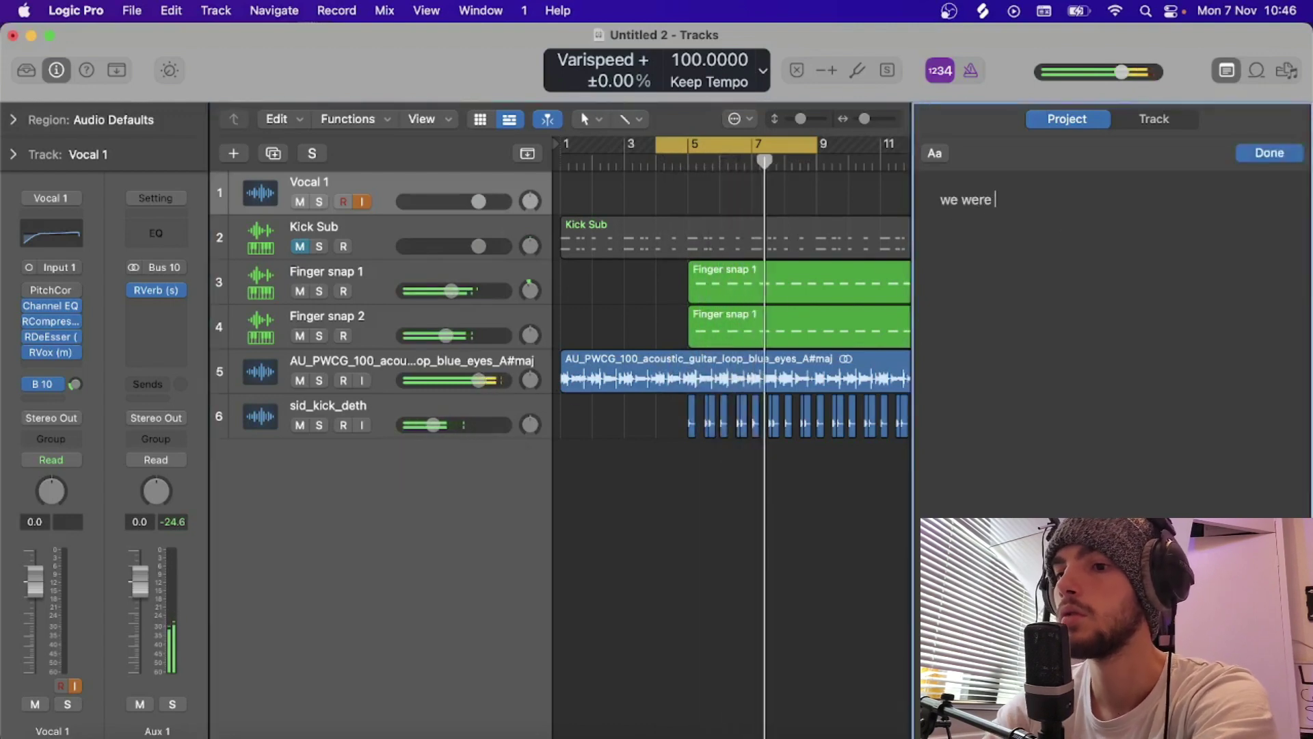
left_click(763, 186)
key("space")
key("space")
left_click(1052, 203)
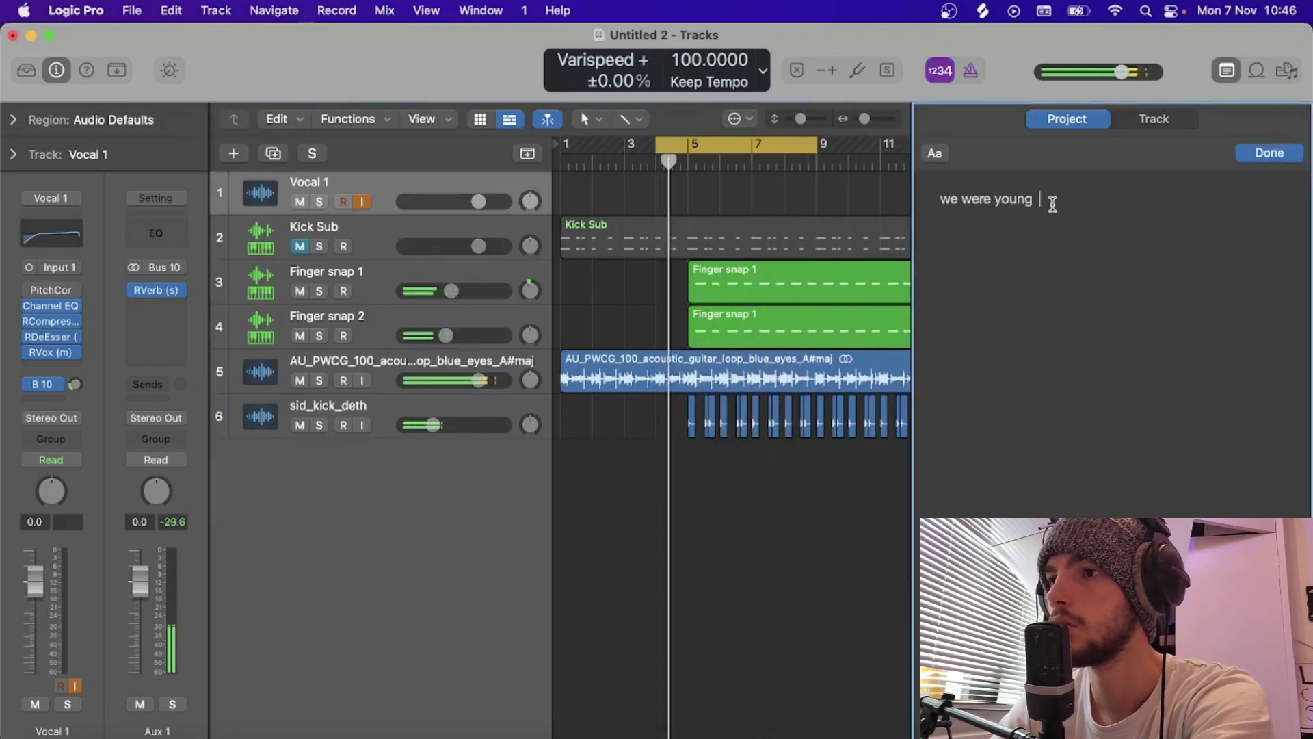
type("hav")
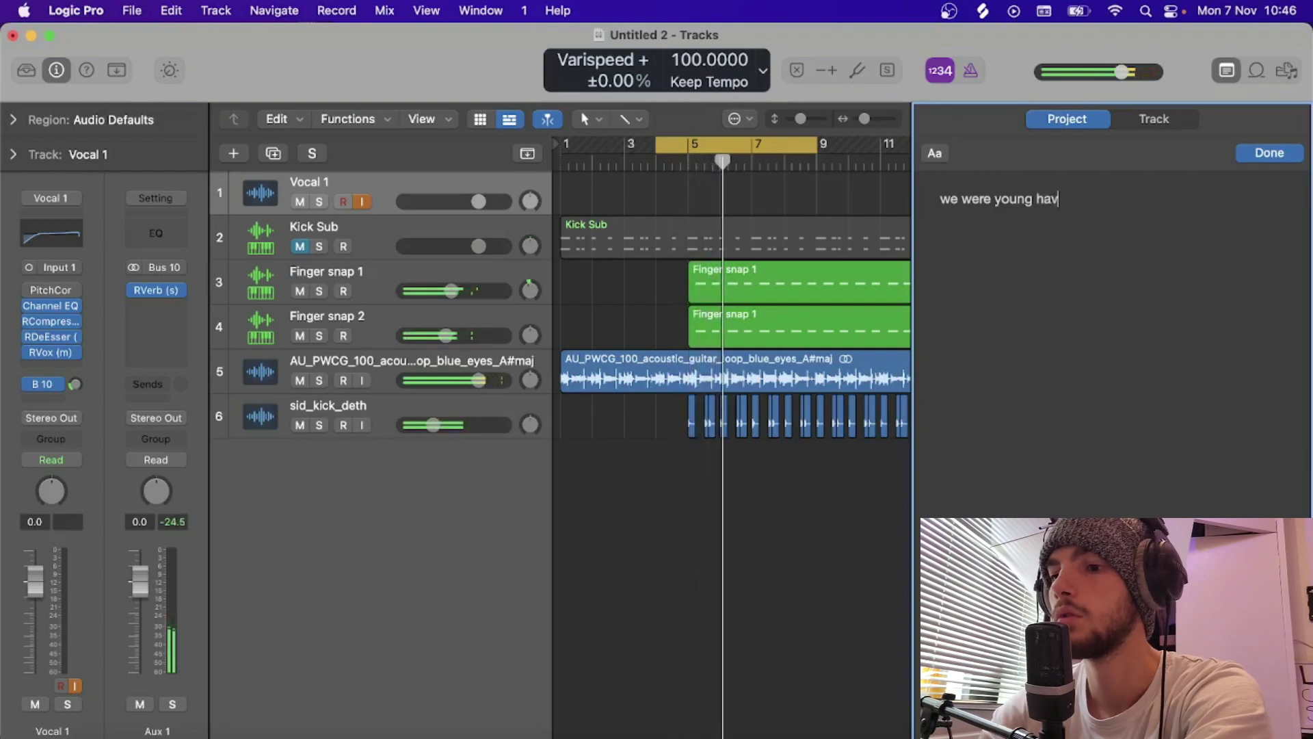
type("ing a party")
Step: Keep writing lyrics over the looping beat, toggling Vocal 1 input monitoring
left_click(734, 550)
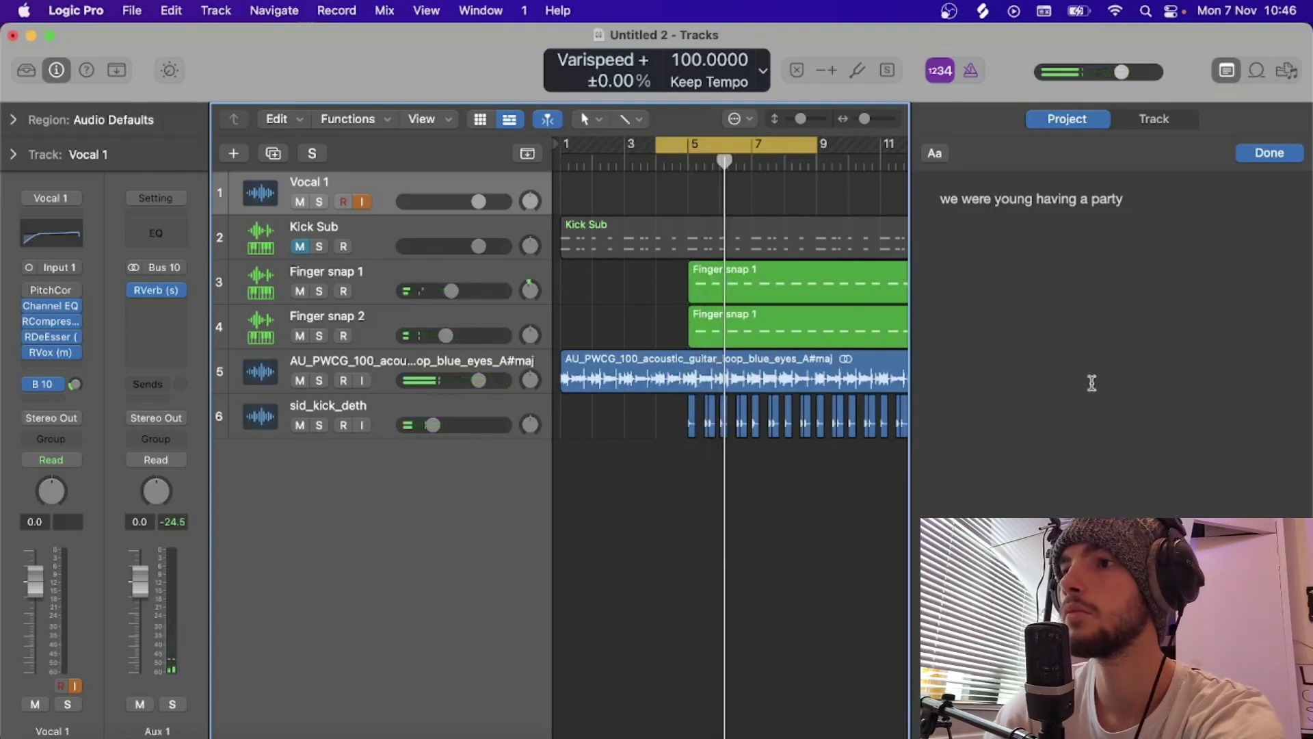
left_click(1133, 208)
left_click(757, 578)
key("space")
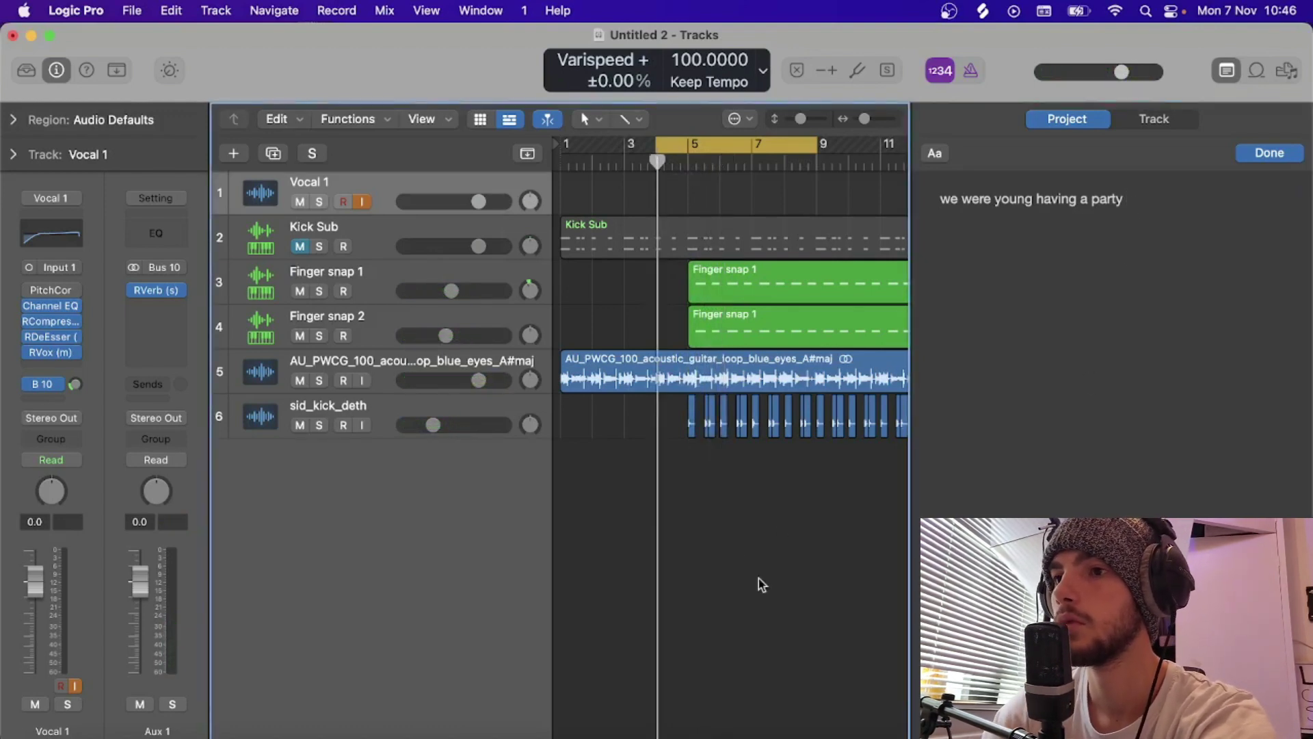
left_click(362, 201)
left_click(360, 203)
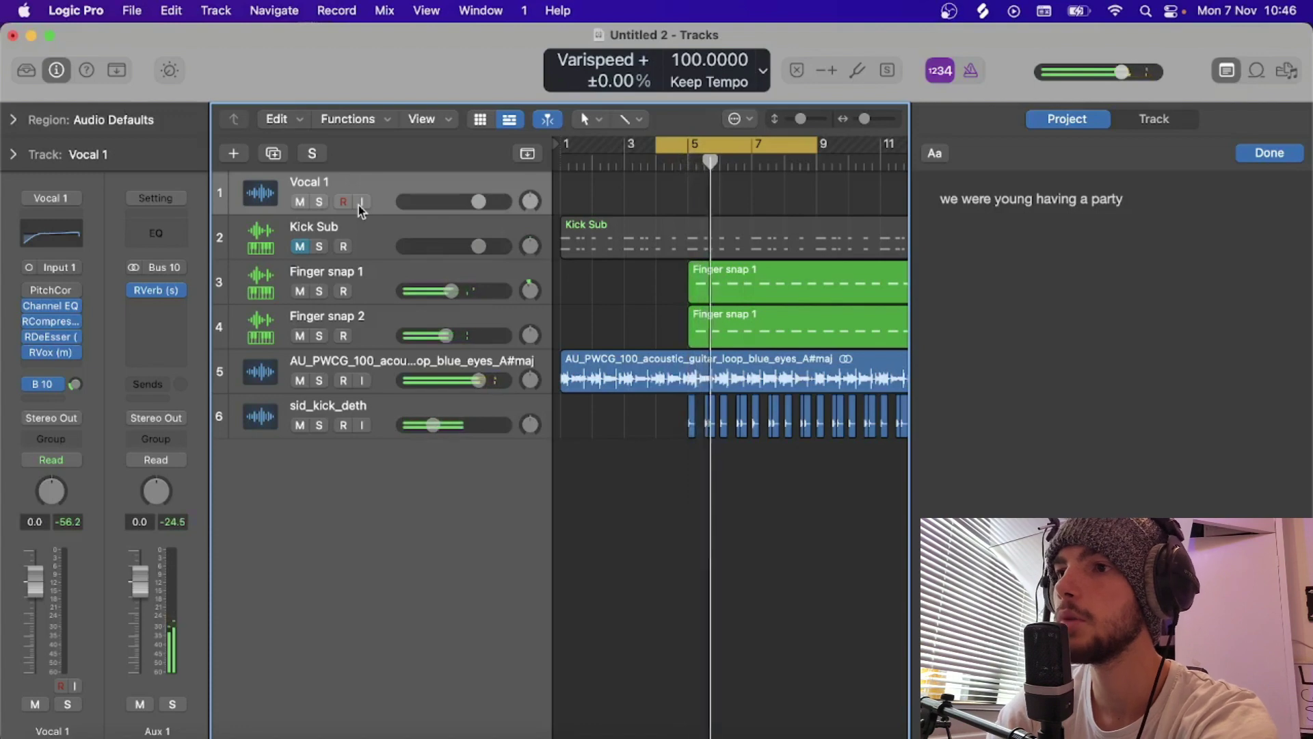
left_click(1083, 228)
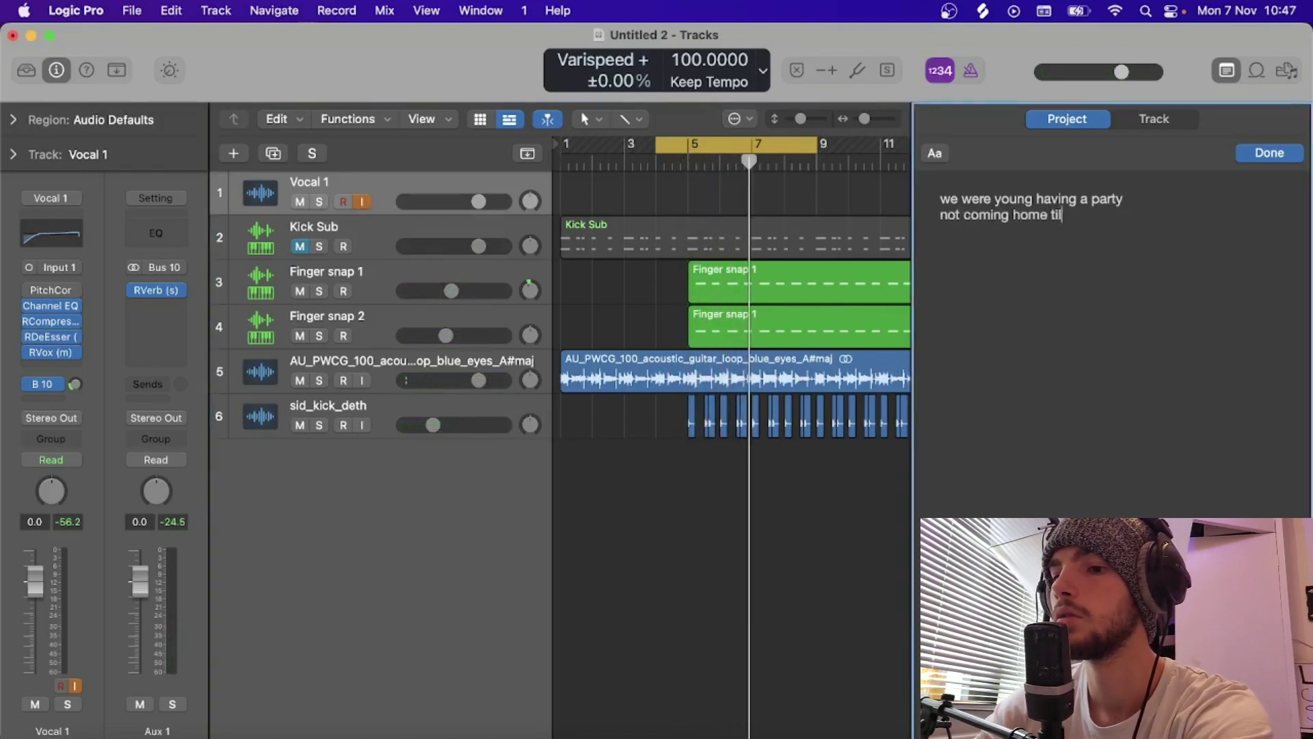
left_click(835, 651)
key("space")
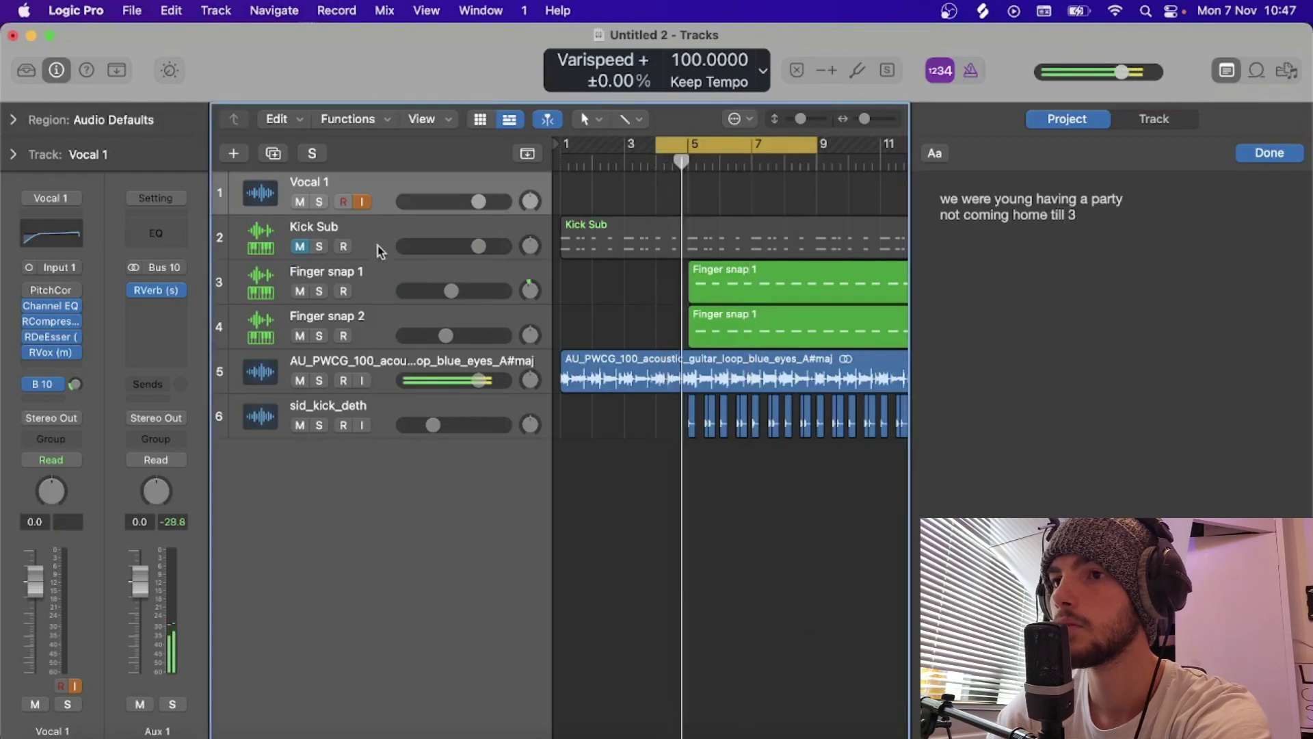
left_click(362, 201)
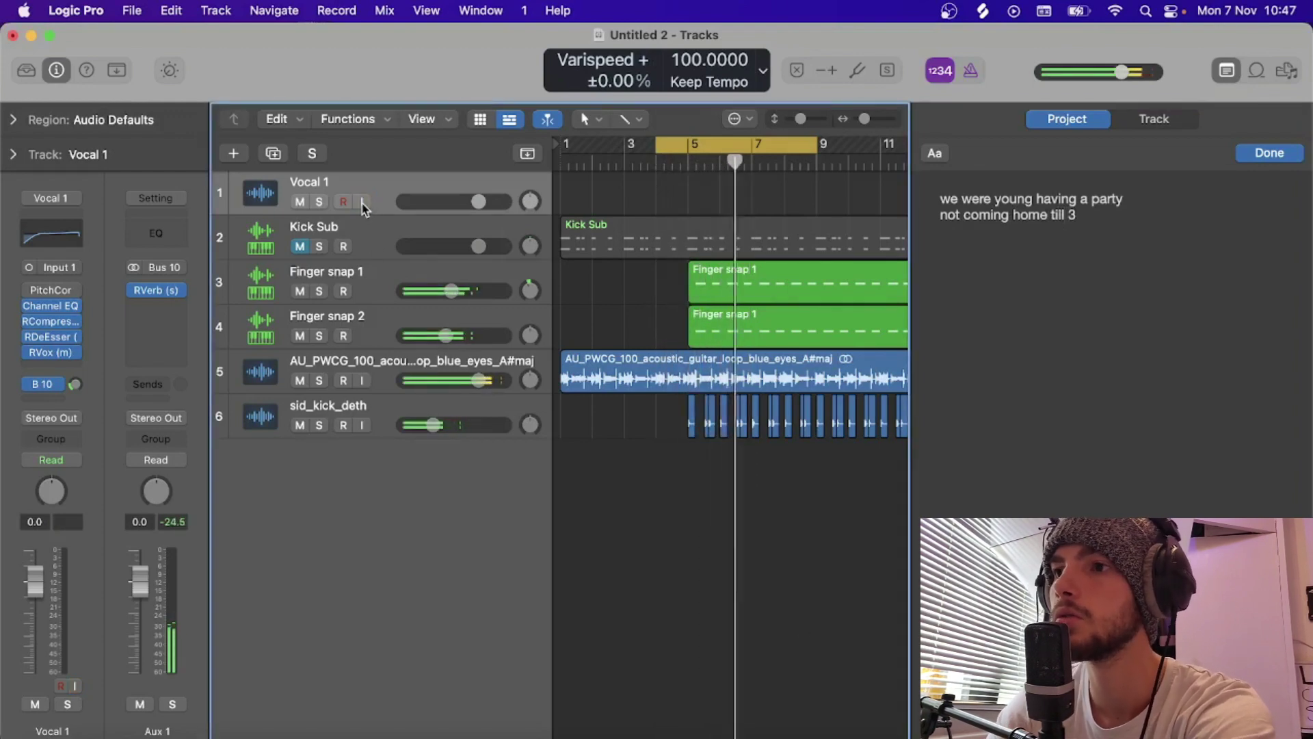
left_click(943, 227)
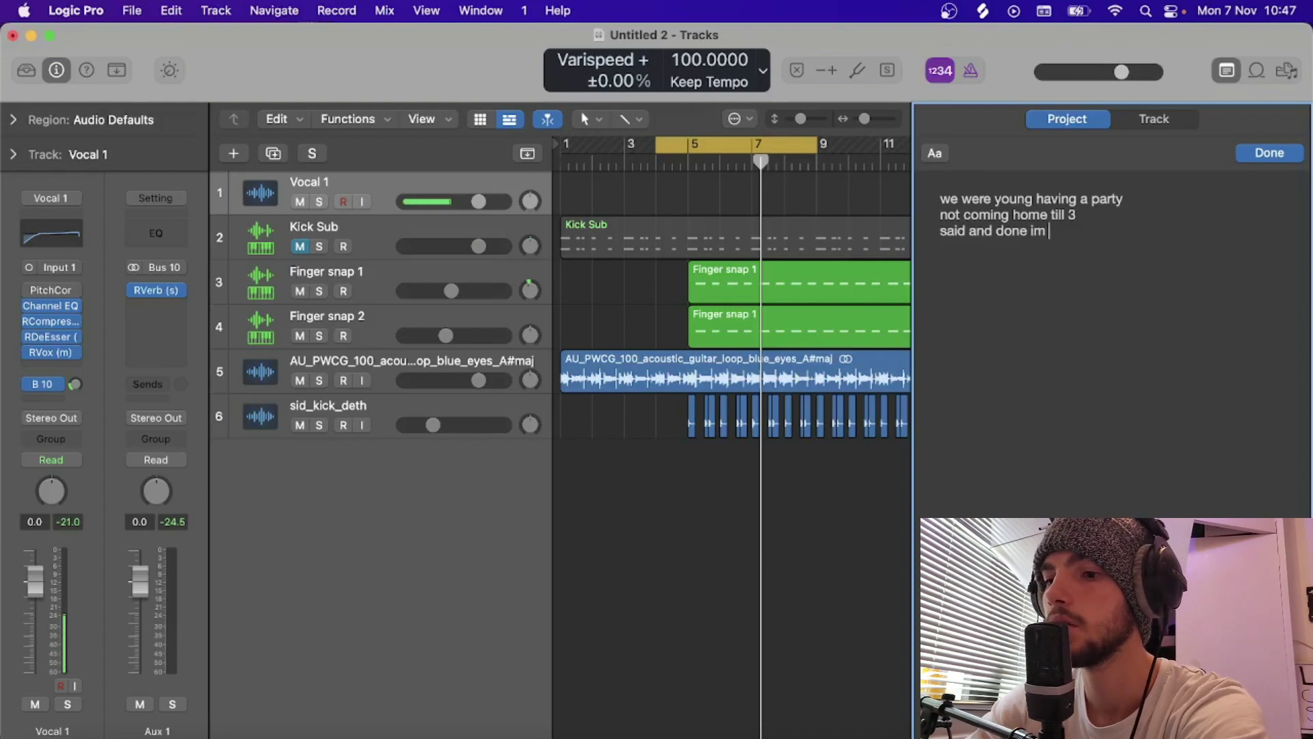
left_click(692, 643)
key("space")
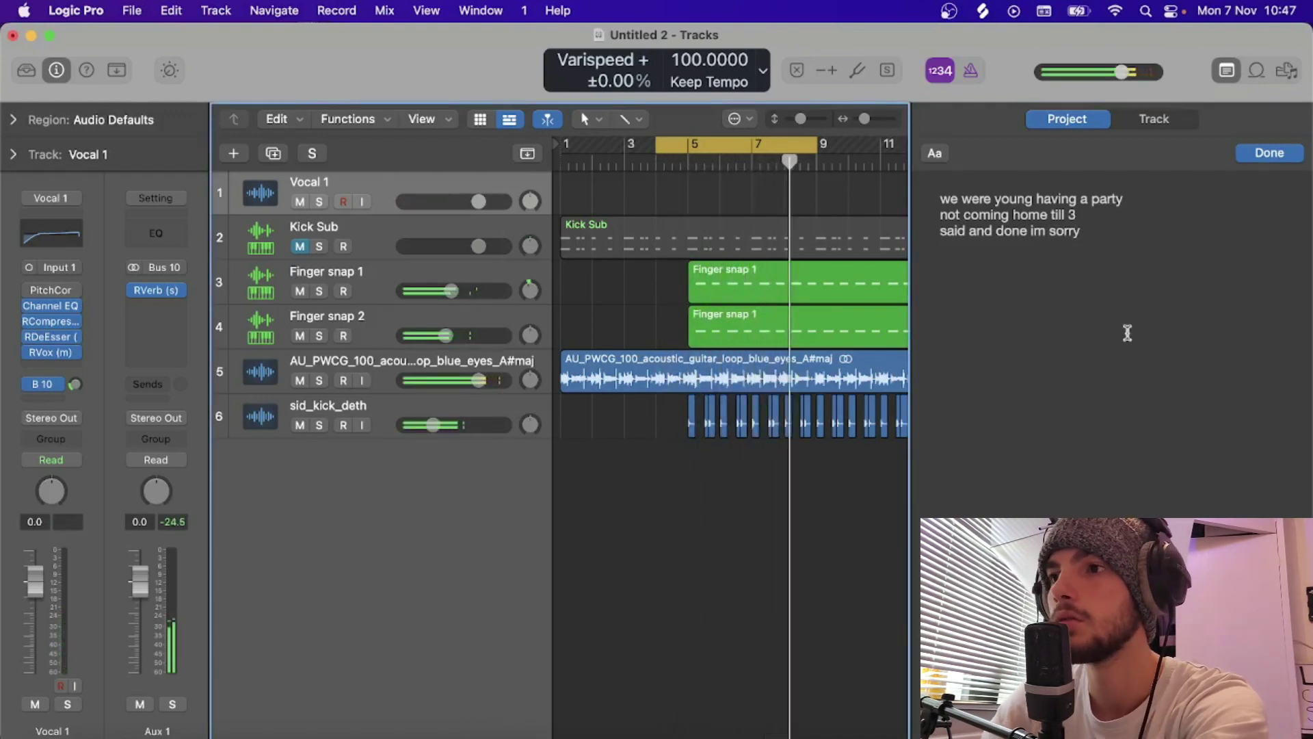
Step: Finish the lyric lines through 'but I dont get nervous at night', replaying bars 4–9
left_click(1106, 230)
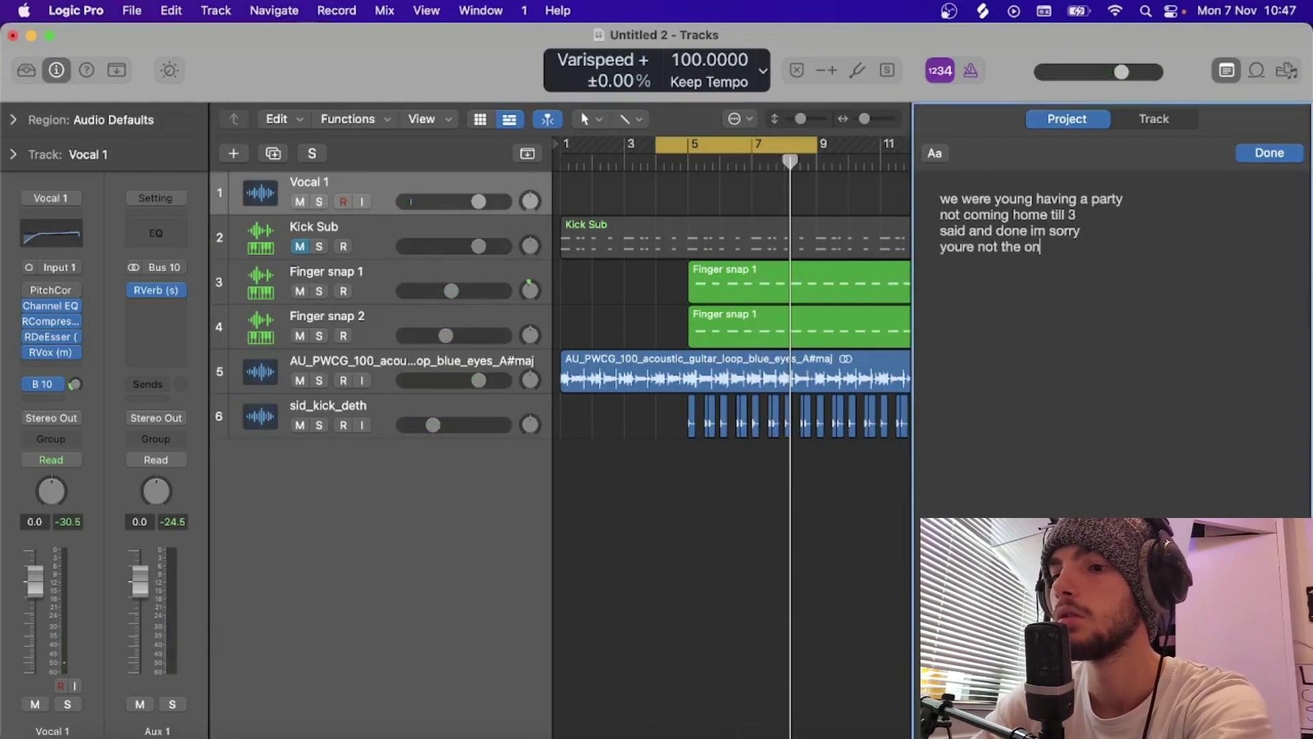
double_click(659, 162)
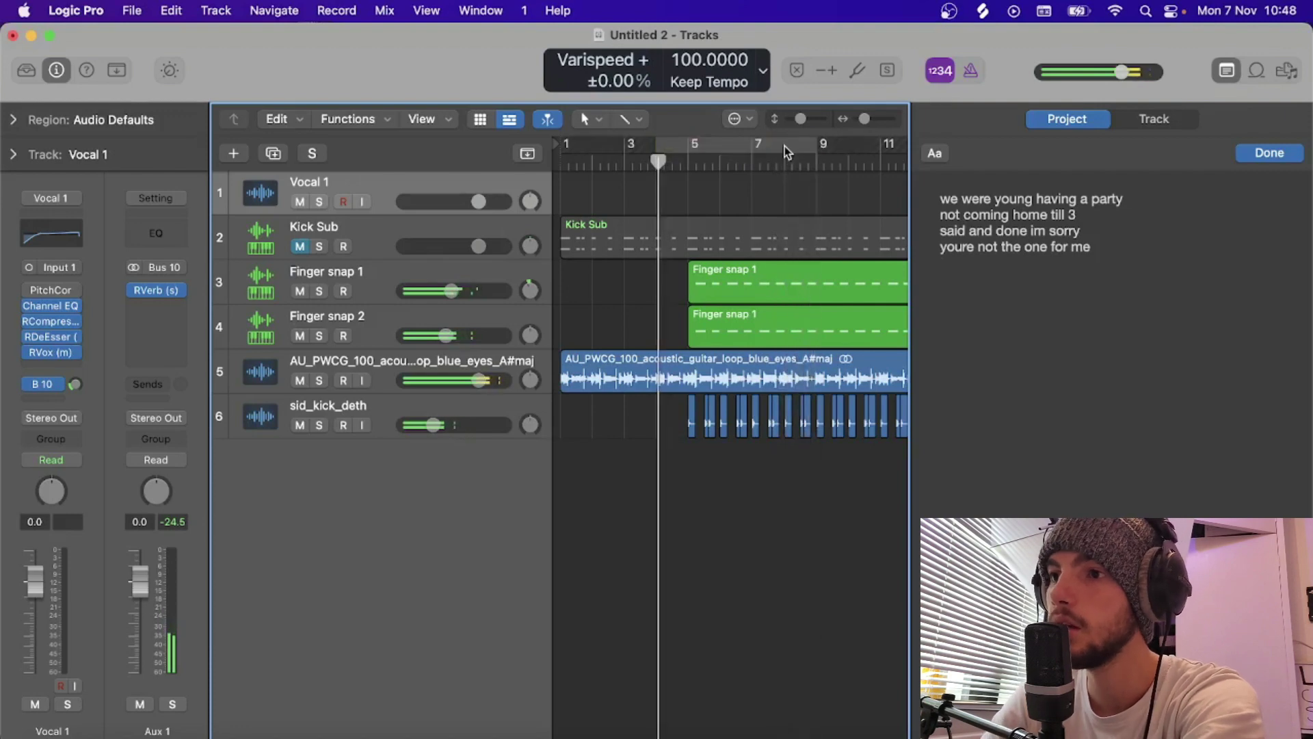
left_click(801, 163)
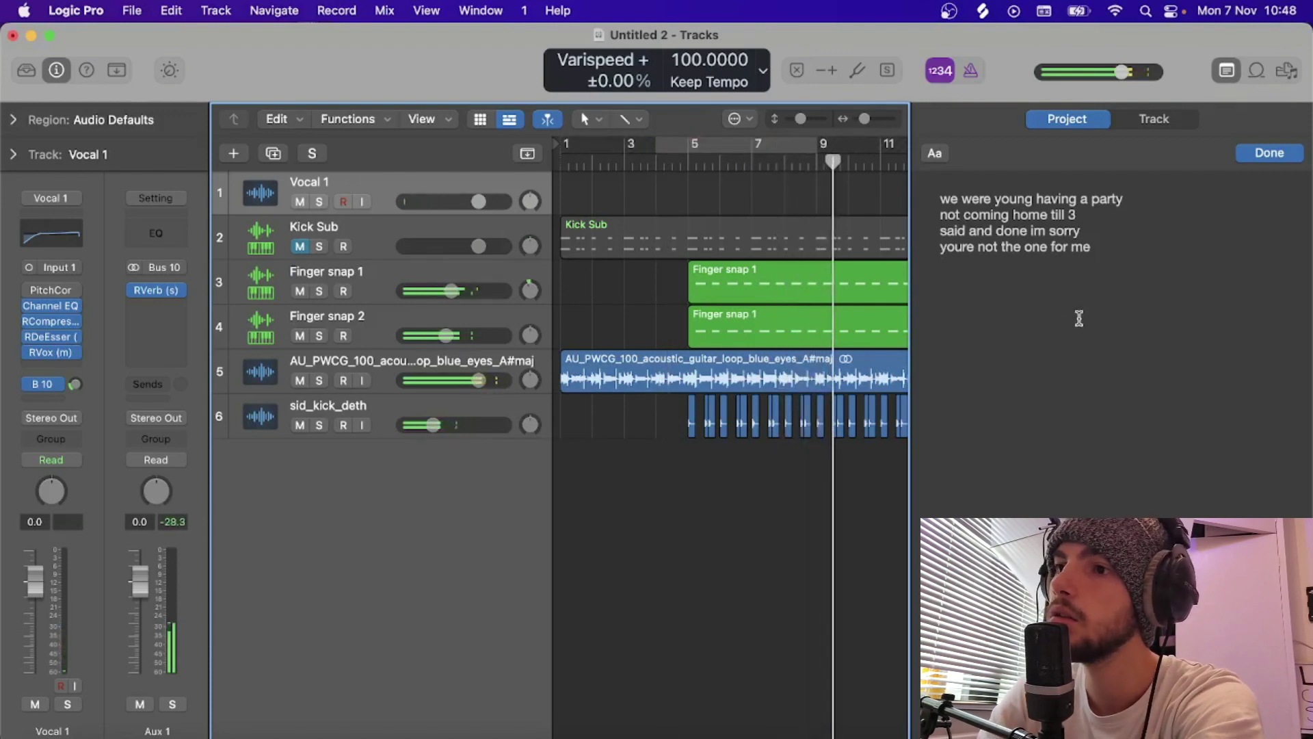
left_click(1103, 262)
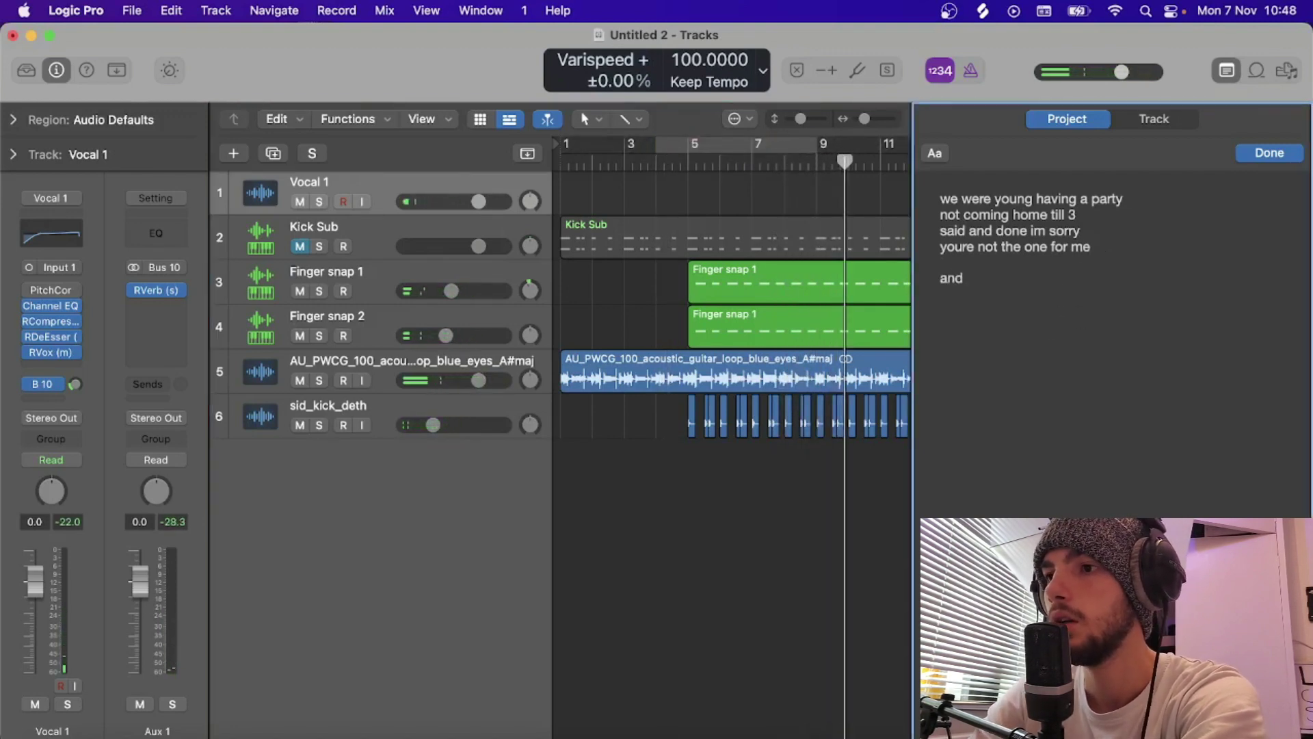
left_click(766, 163)
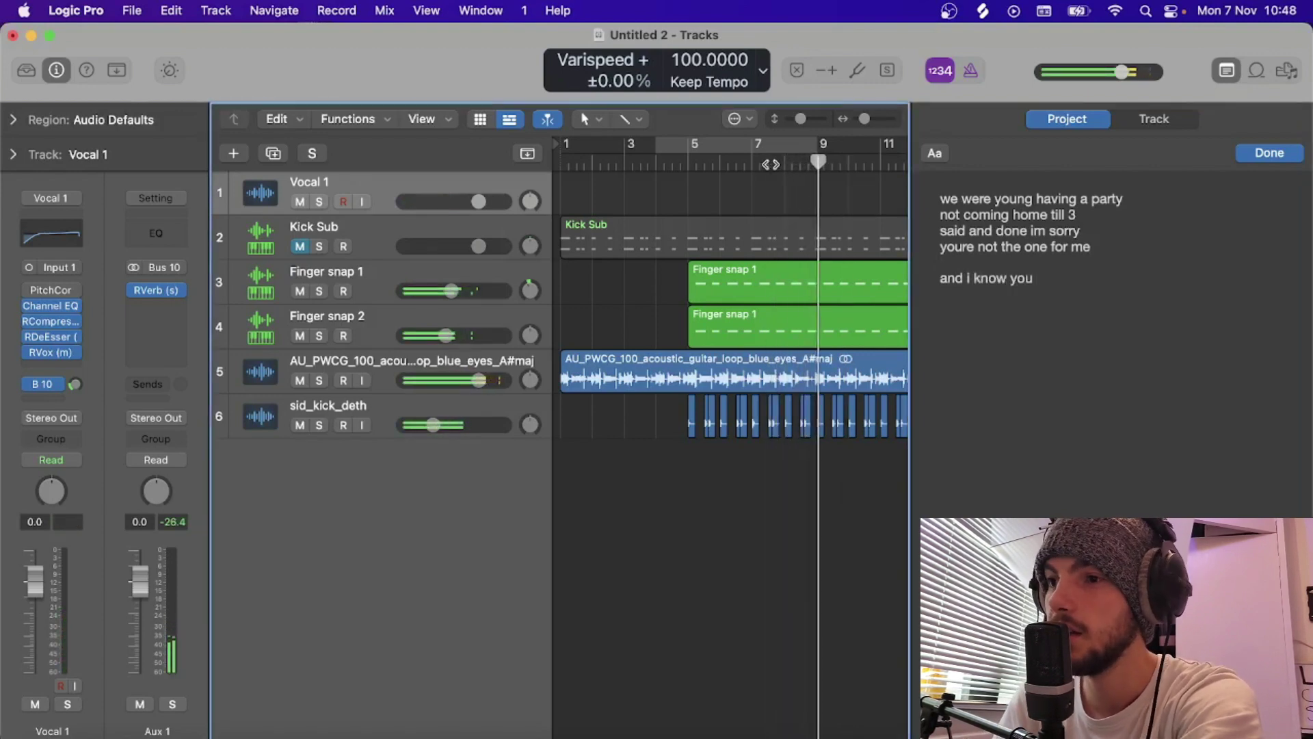
left_click(1053, 282)
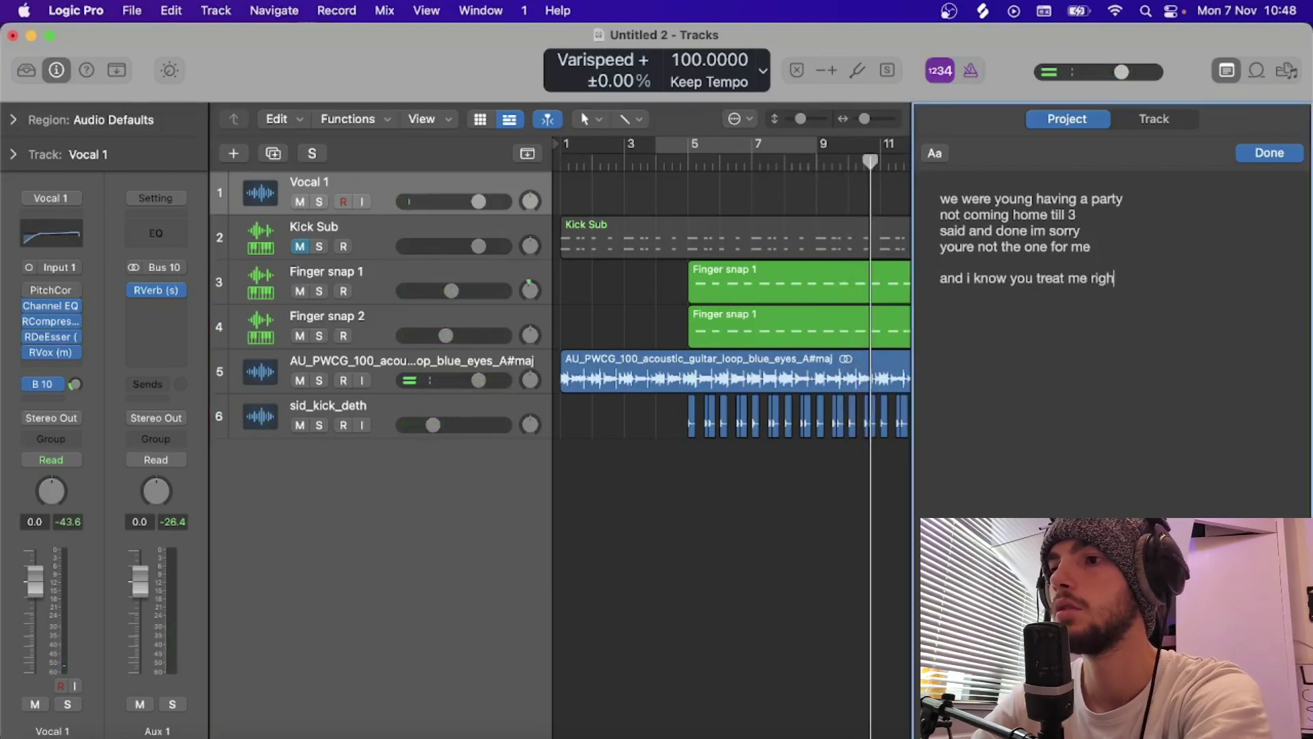
left_click(799, 162)
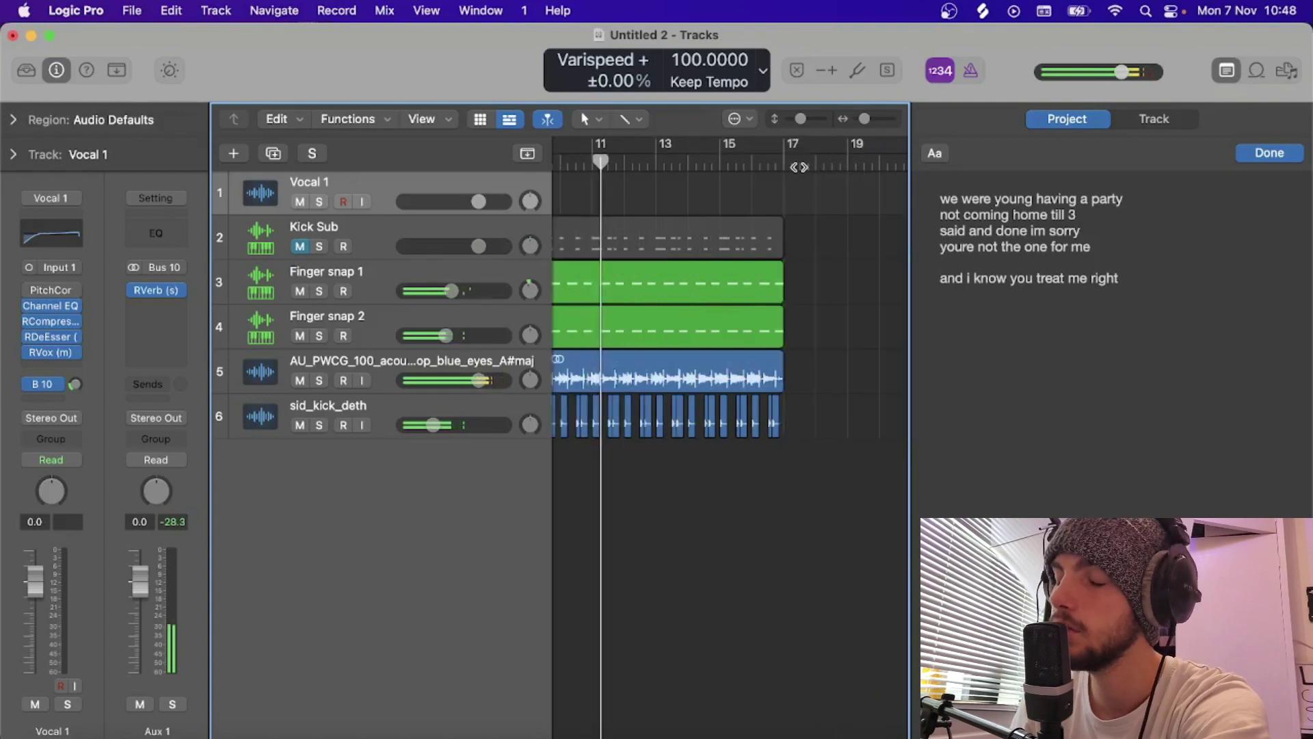
left_click(1146, 282)
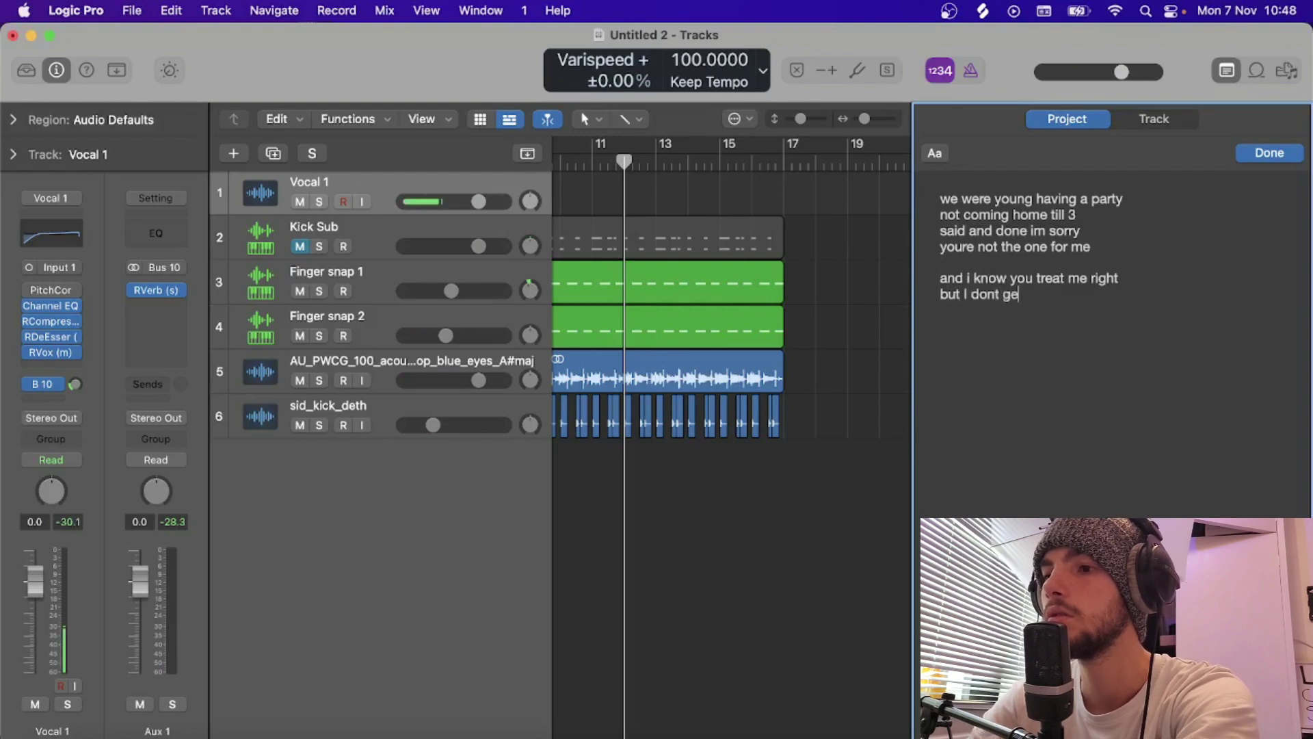
left_click(660, 167)
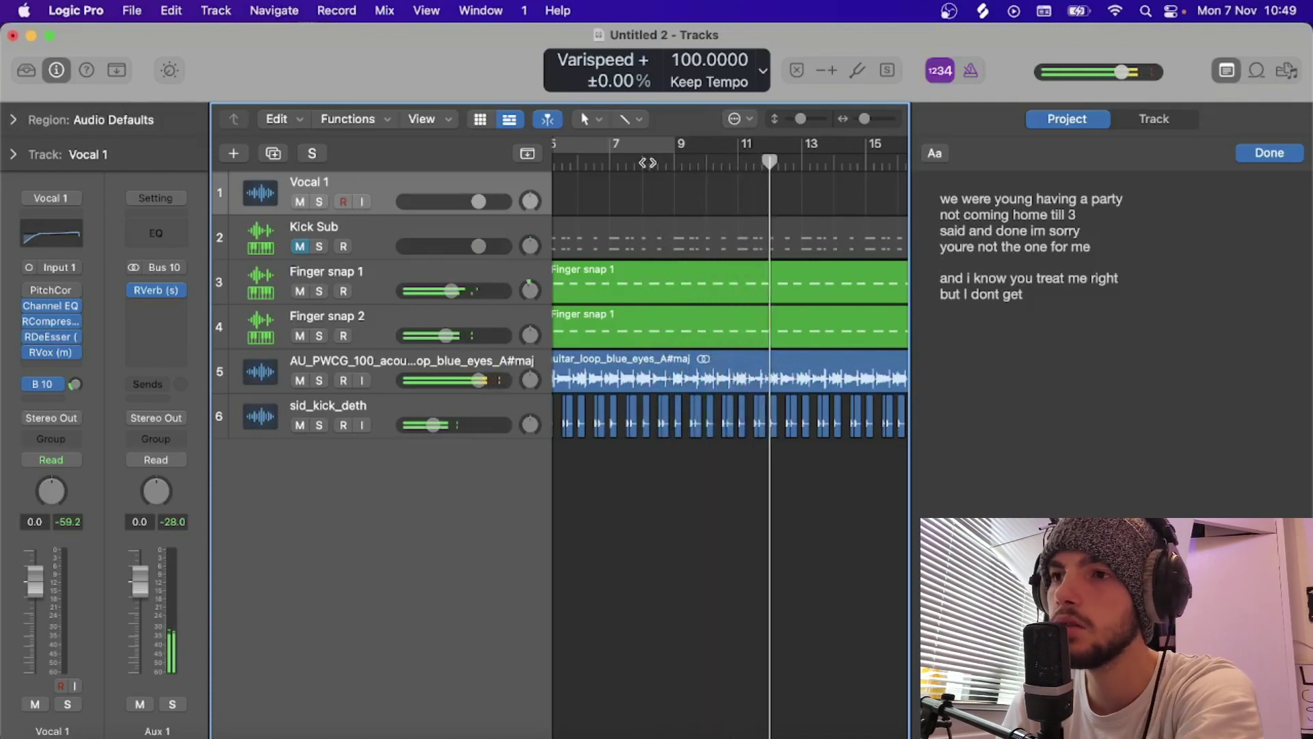
left_click(1040, 304)
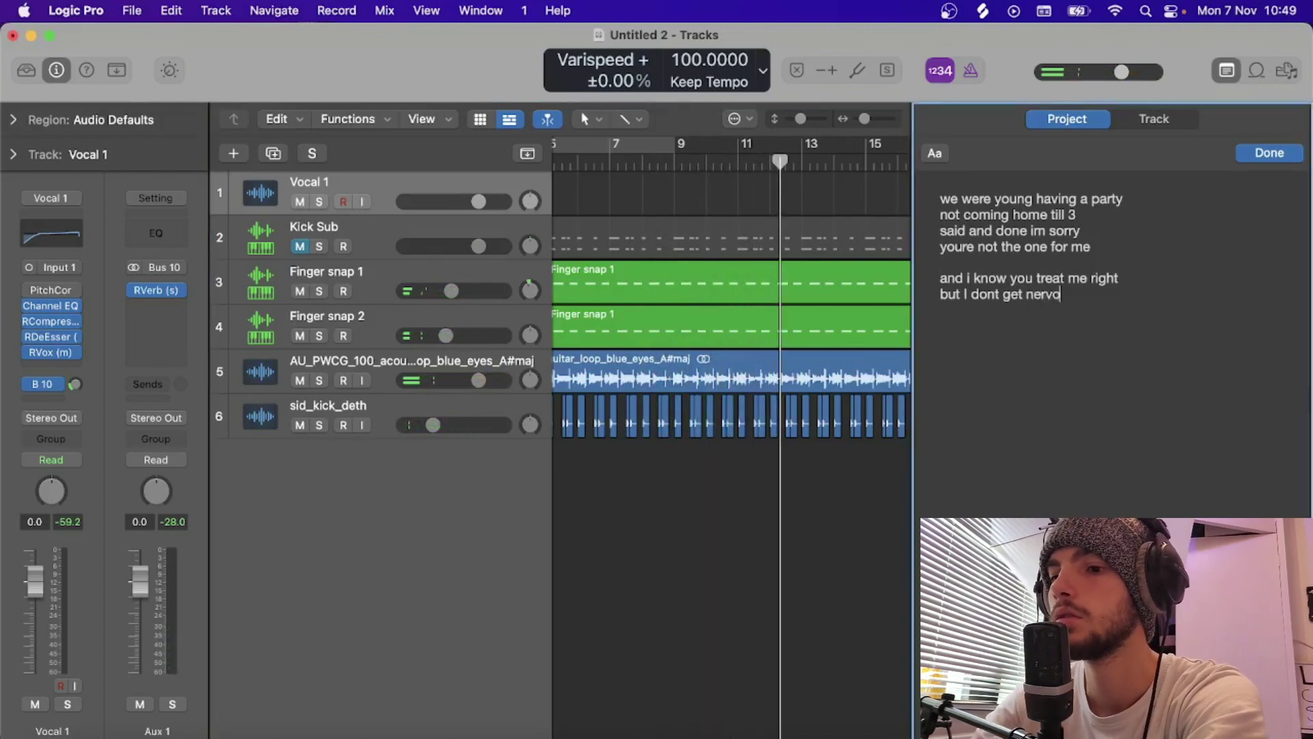
scroll(710, 192, "left", 5)
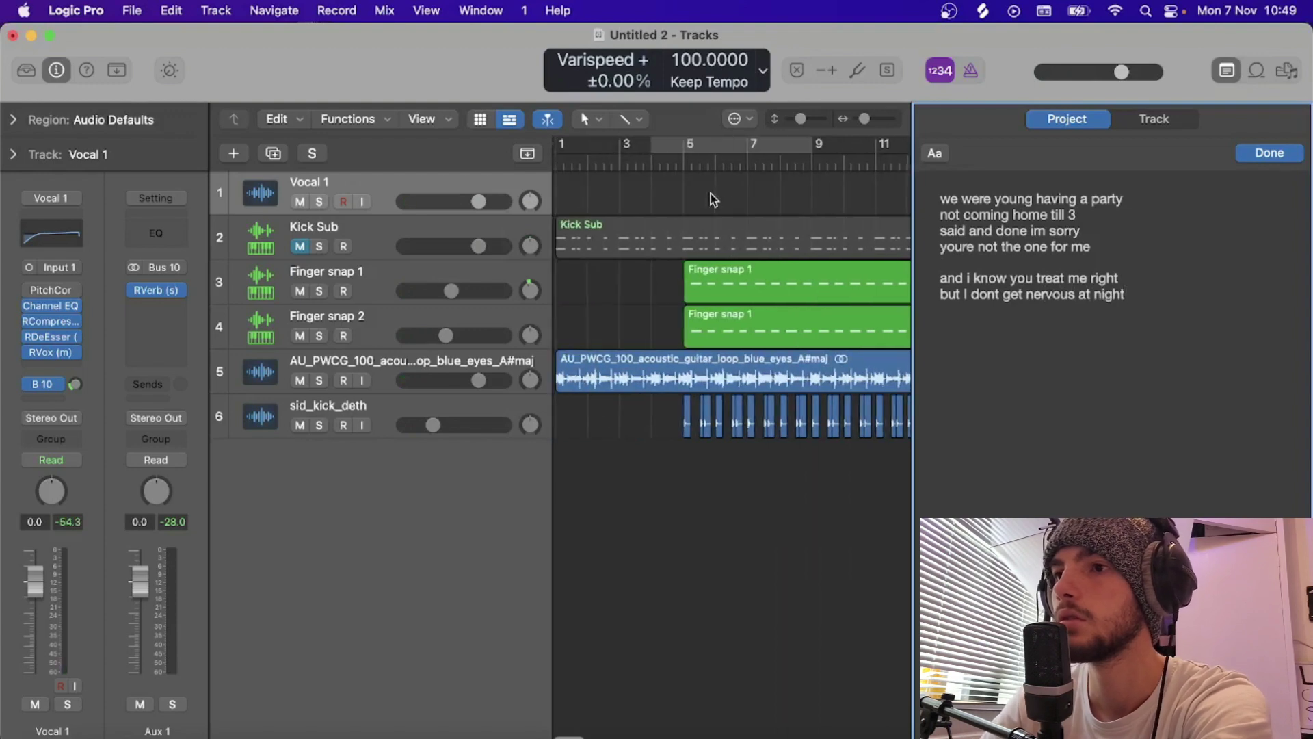
Step: Replay from bar 4 and add the line 'a future for us' to the notes
left_click(653, 166)
key("space")
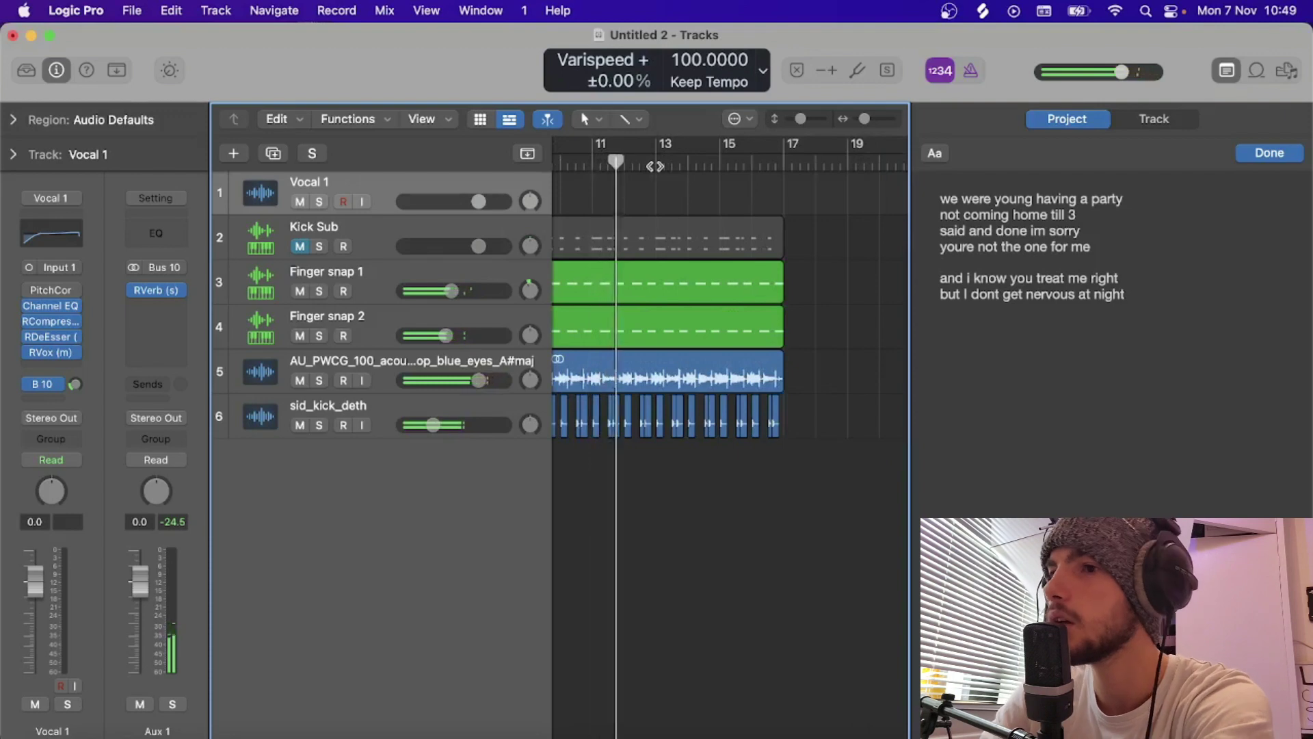
left_click(1065, 323)
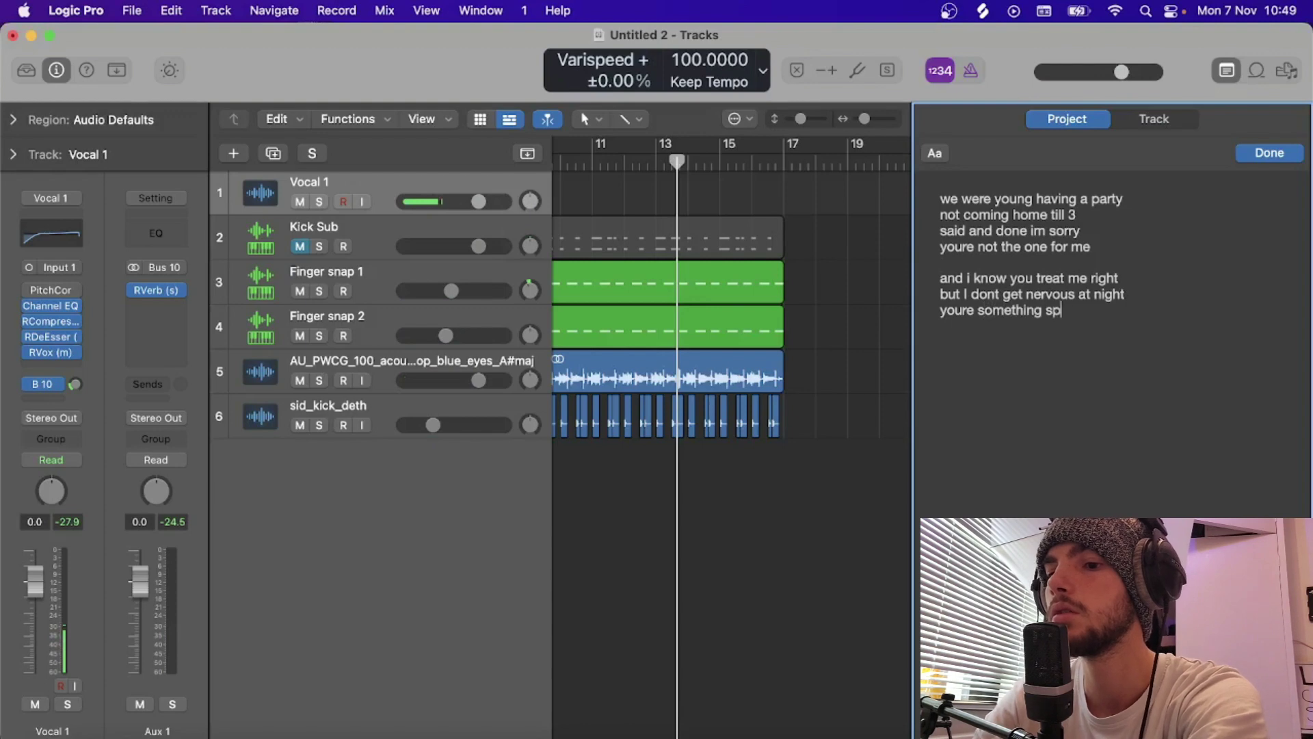
double_click(621, 166)
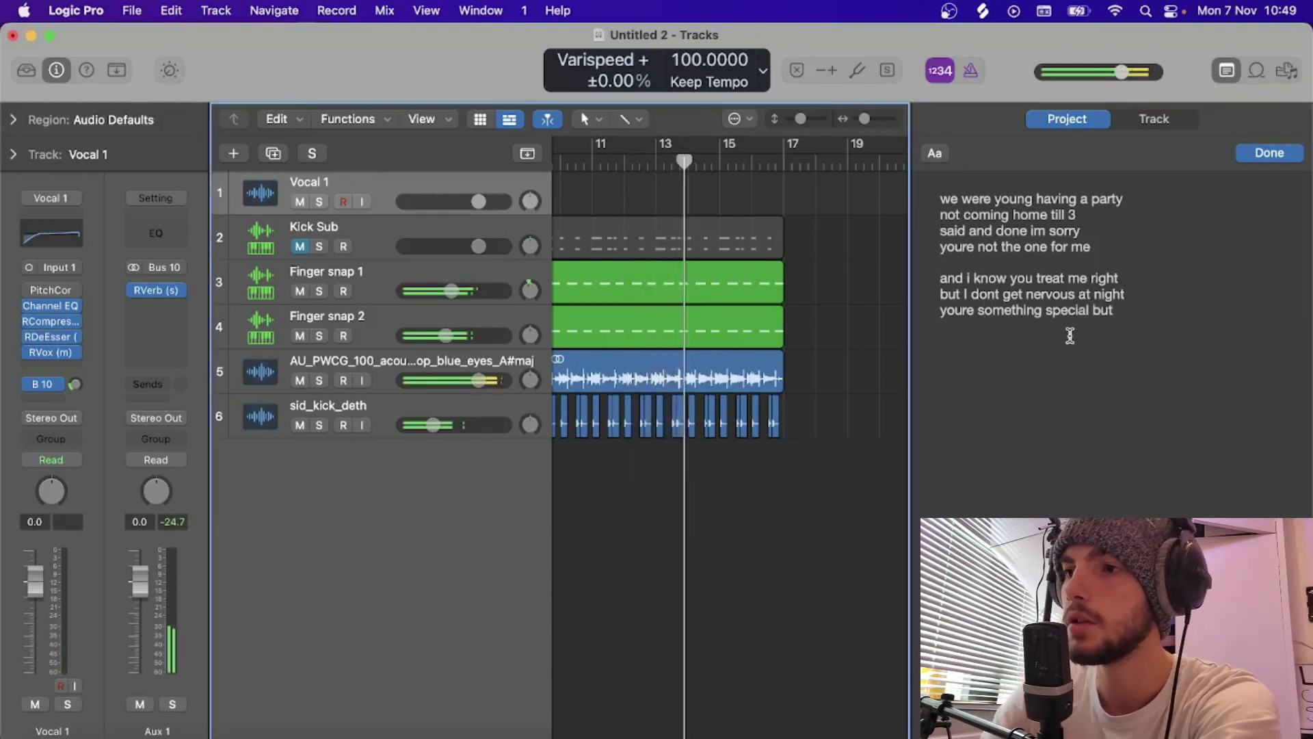
left_click(1130, 314)
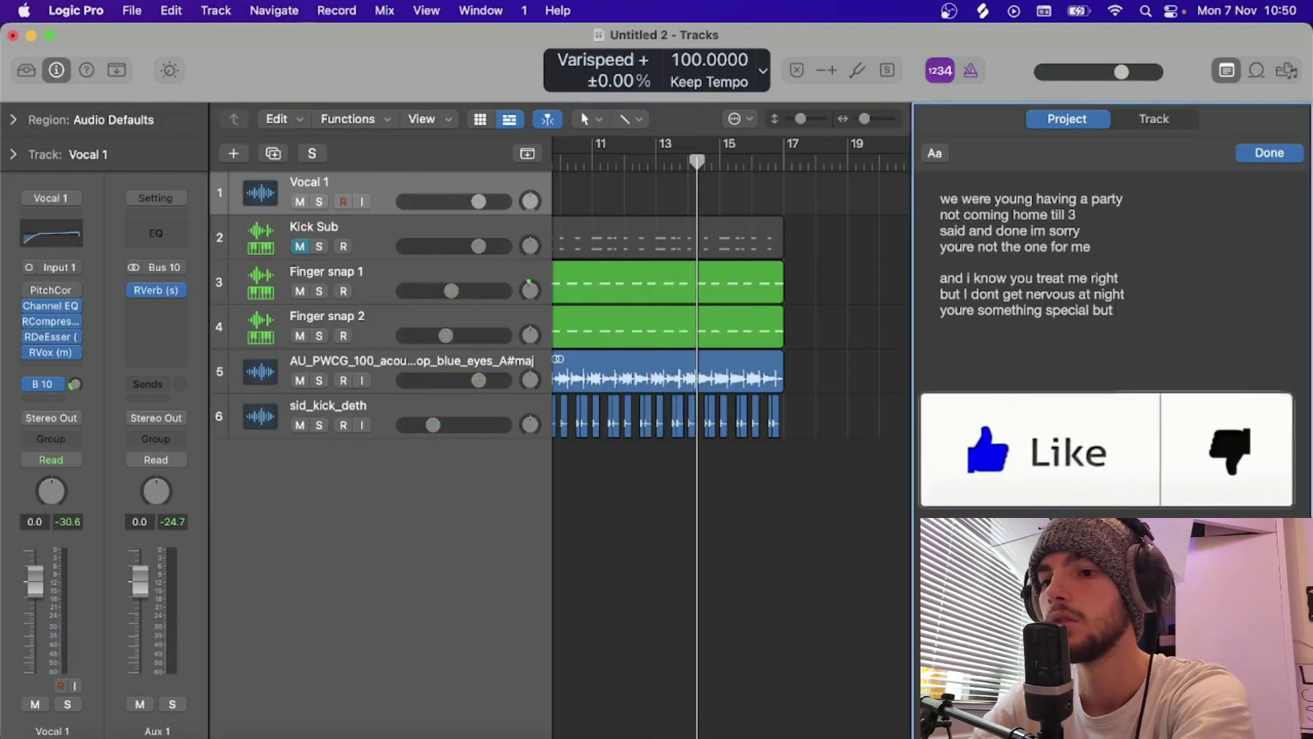
type("i f")
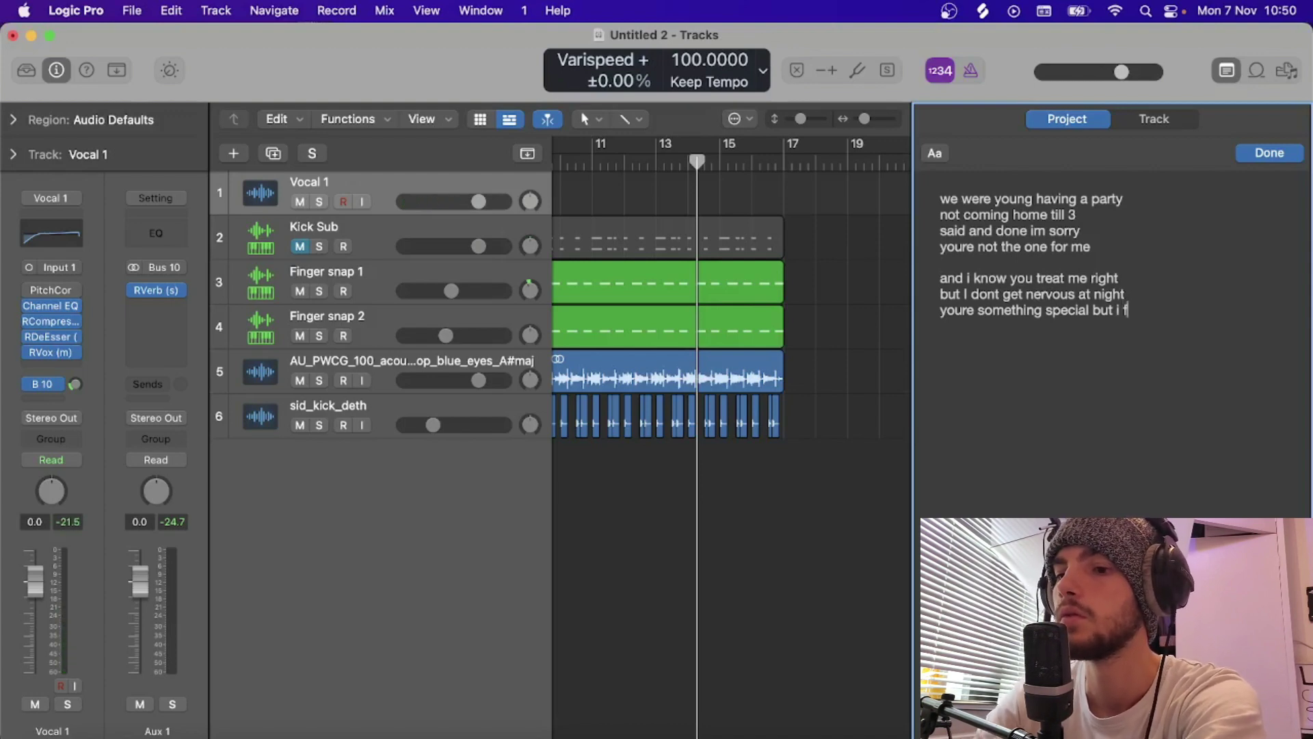
type("e")
scroll(591, 224, "left", 5)
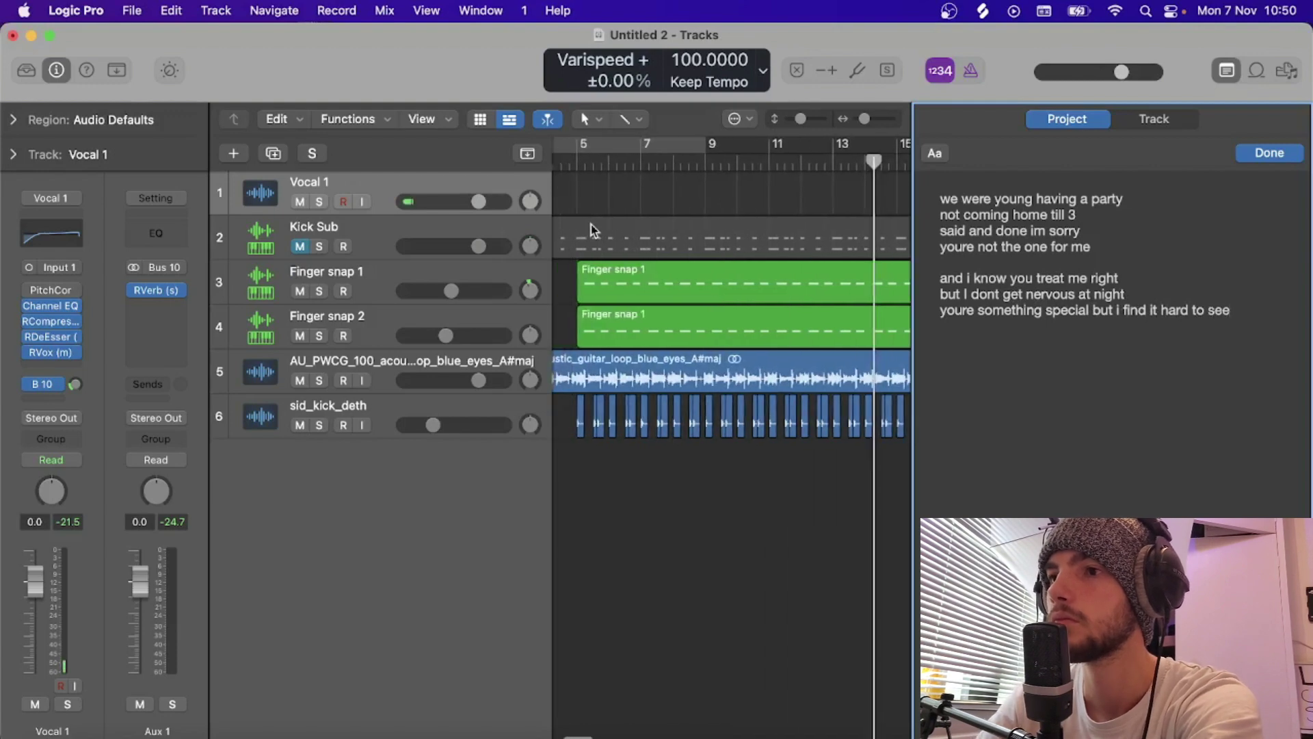
double_click(664, 162)
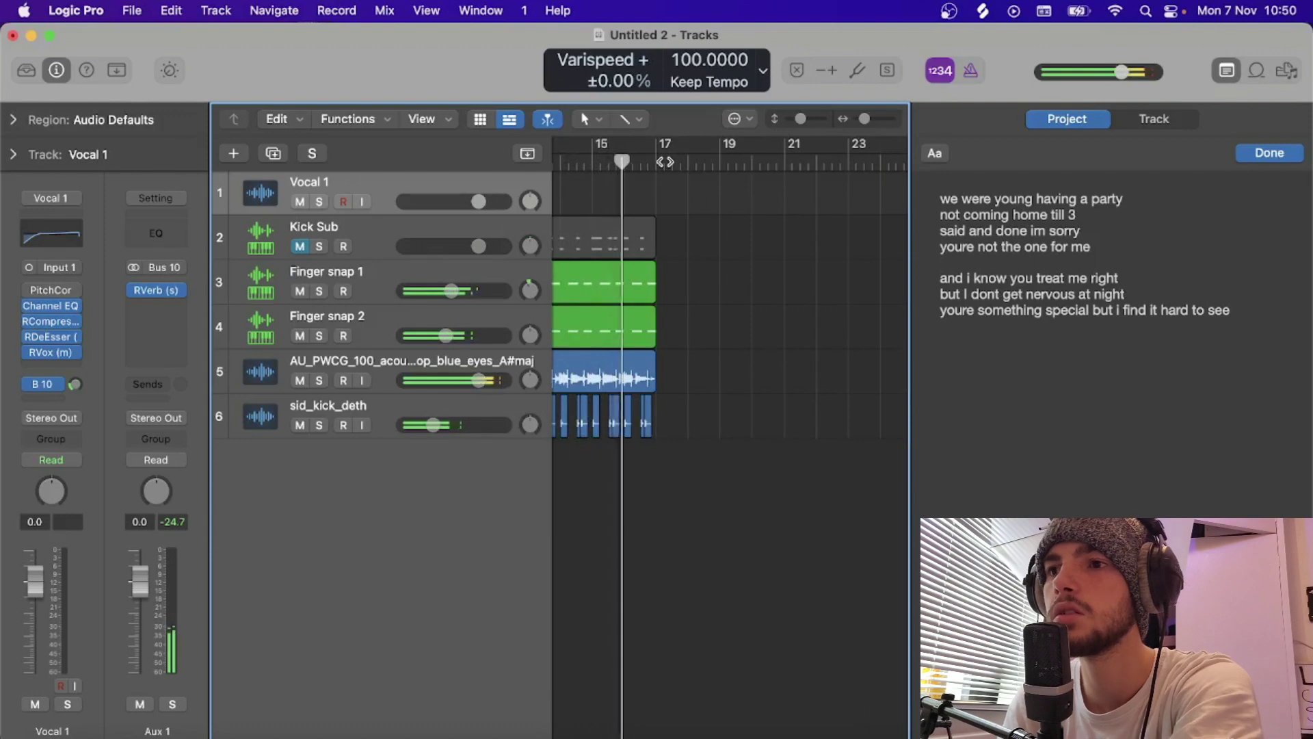
Step: Add the final line 'a future for you and me' and return the playhead to bar 4
left_click(1222, 331)
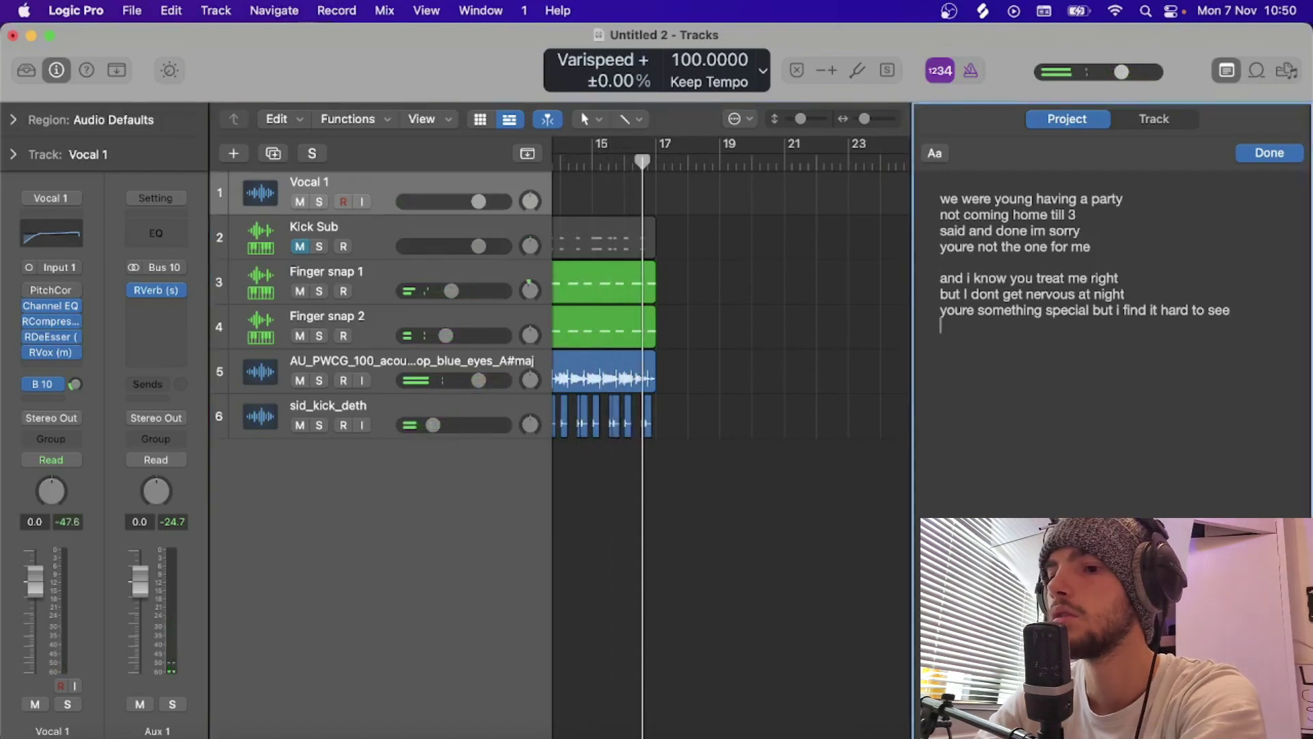
type("a fut")
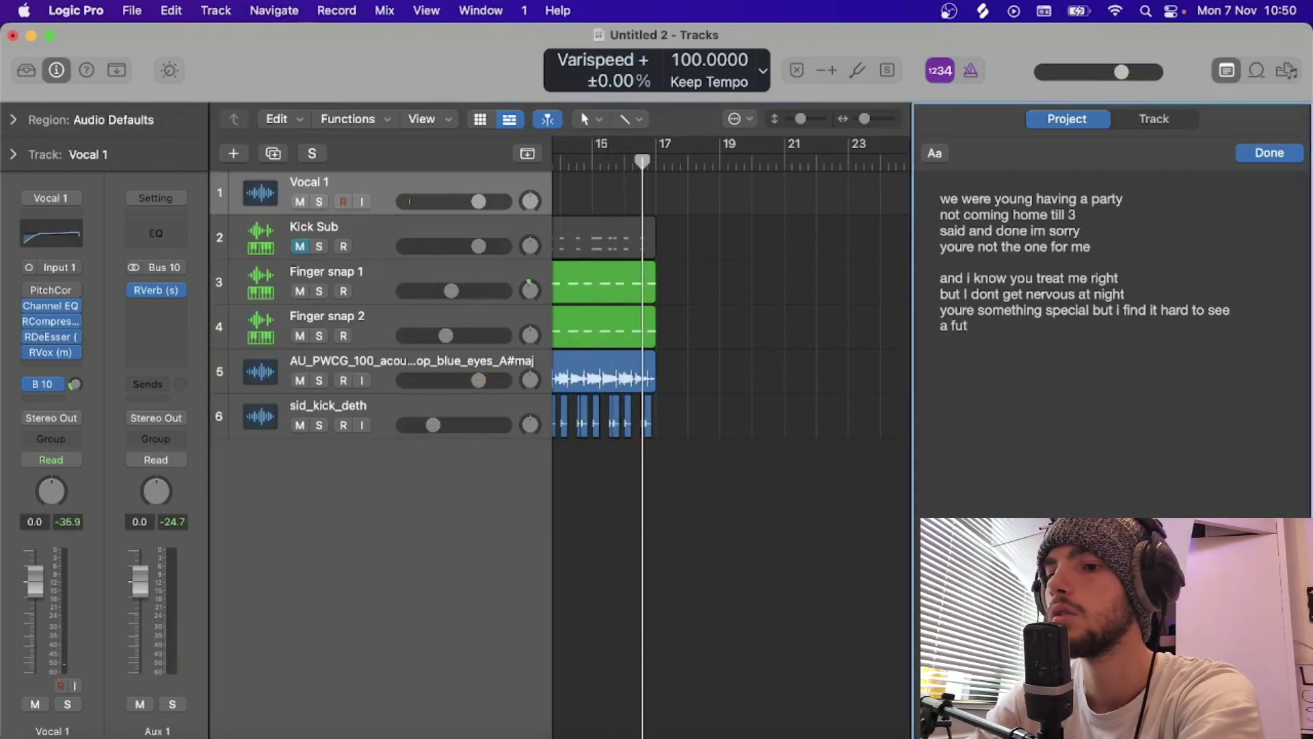
type("ure for ")
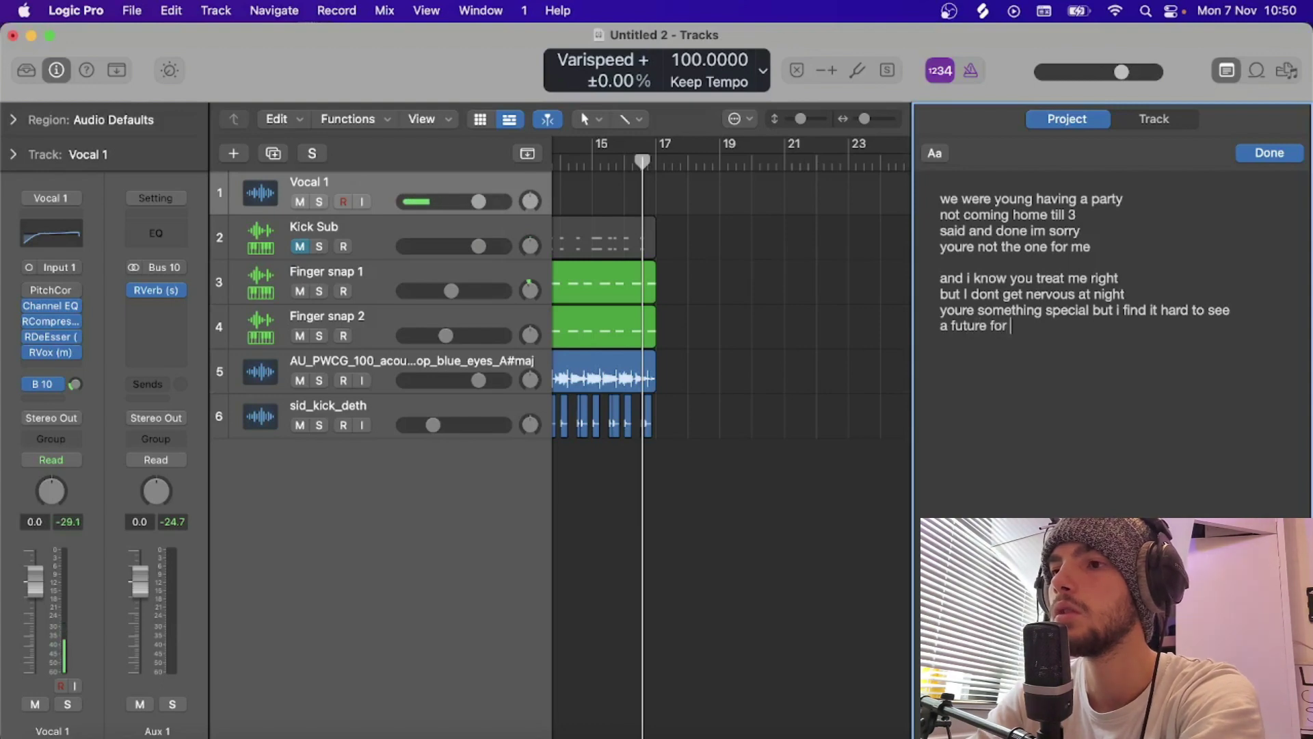
type("you and m")
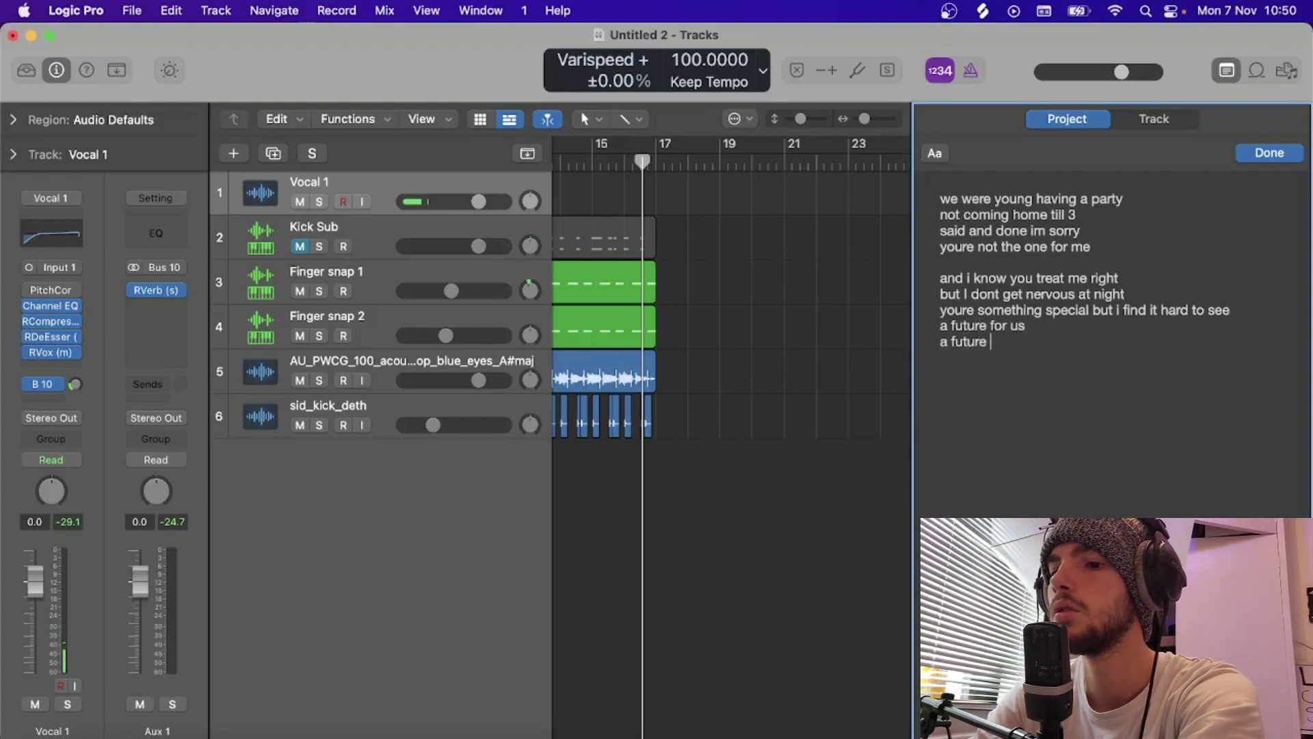
type("e")
scroll(741, 287, "left", 4)
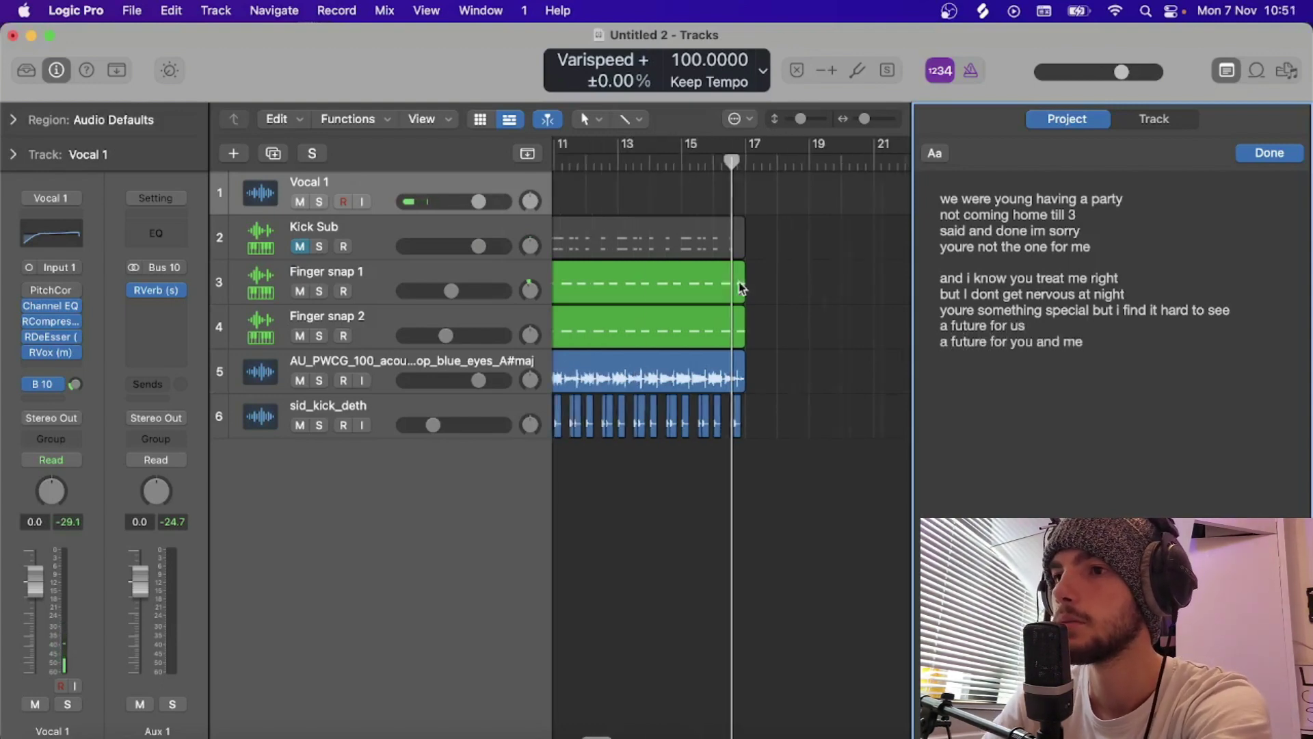
scroll(694, 208, "left", 10)
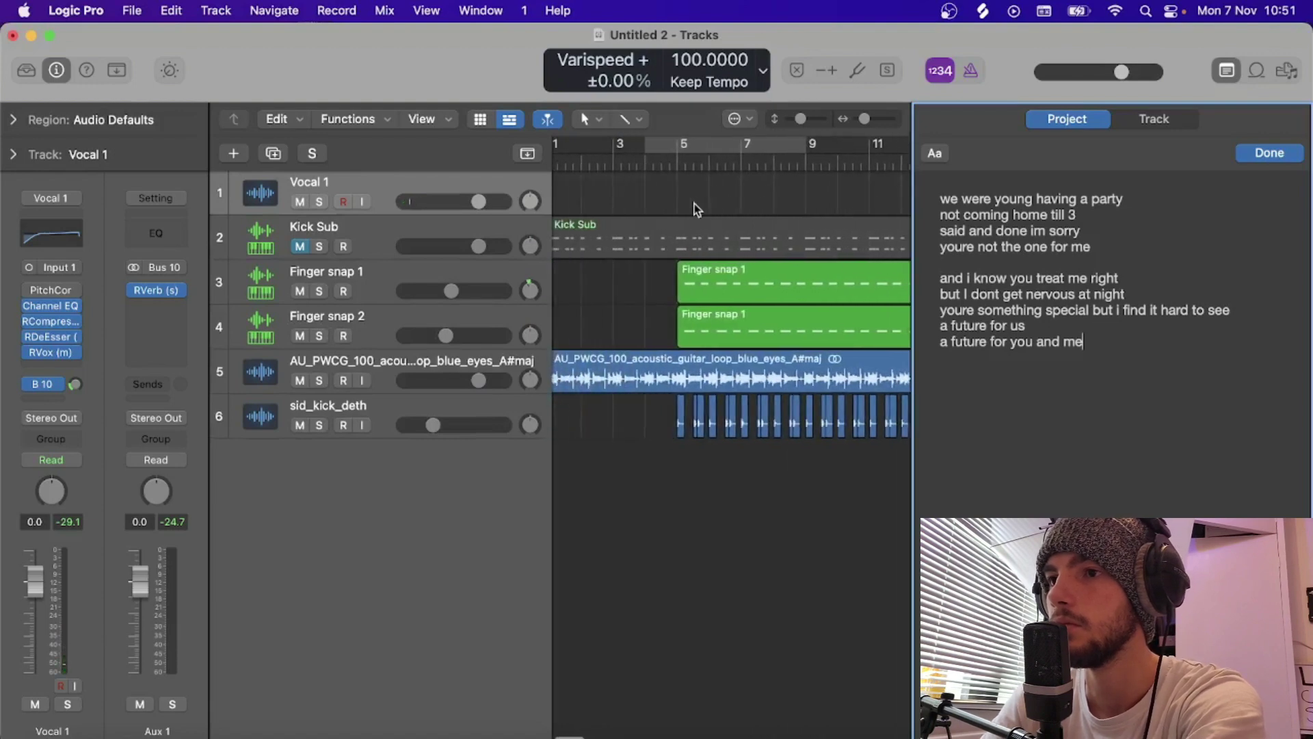
left_click(658, 159)
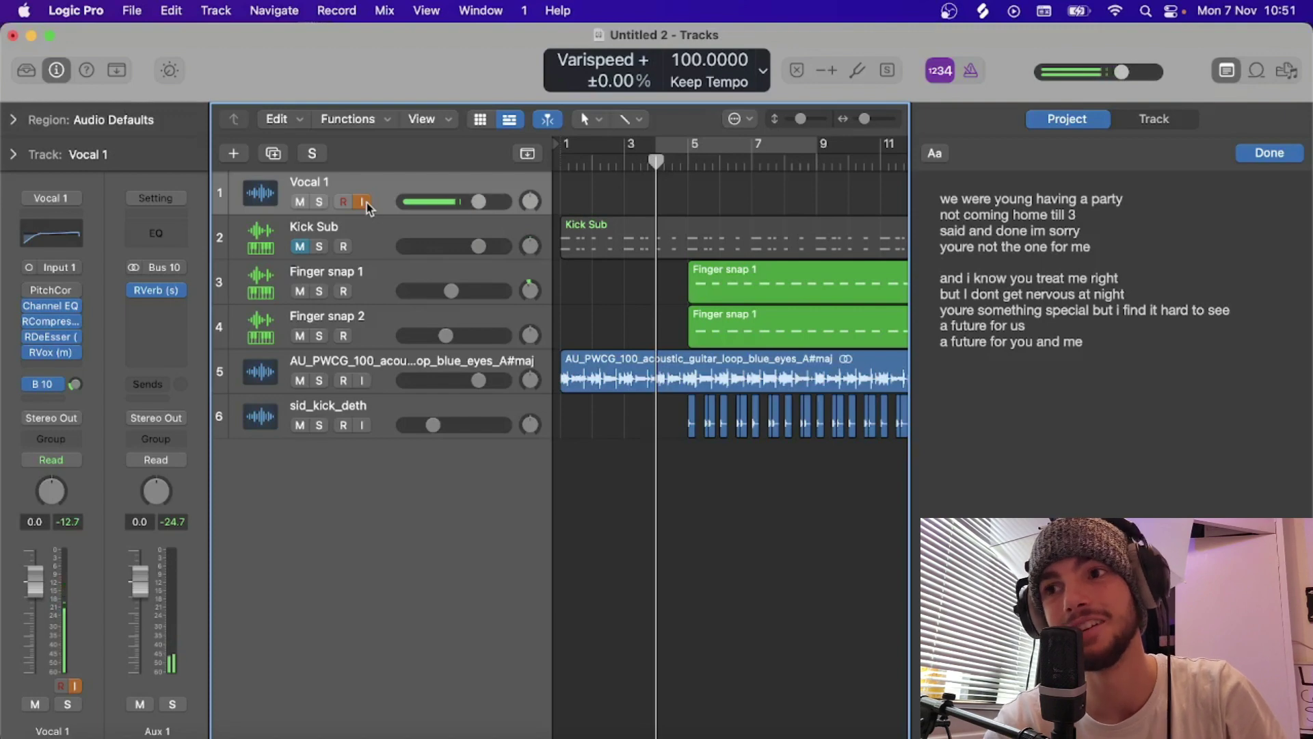
Step: Disable Vocal 1 input monitoring and record a take from bar 4, creating Vocal 1#01
left_click(366, 202)
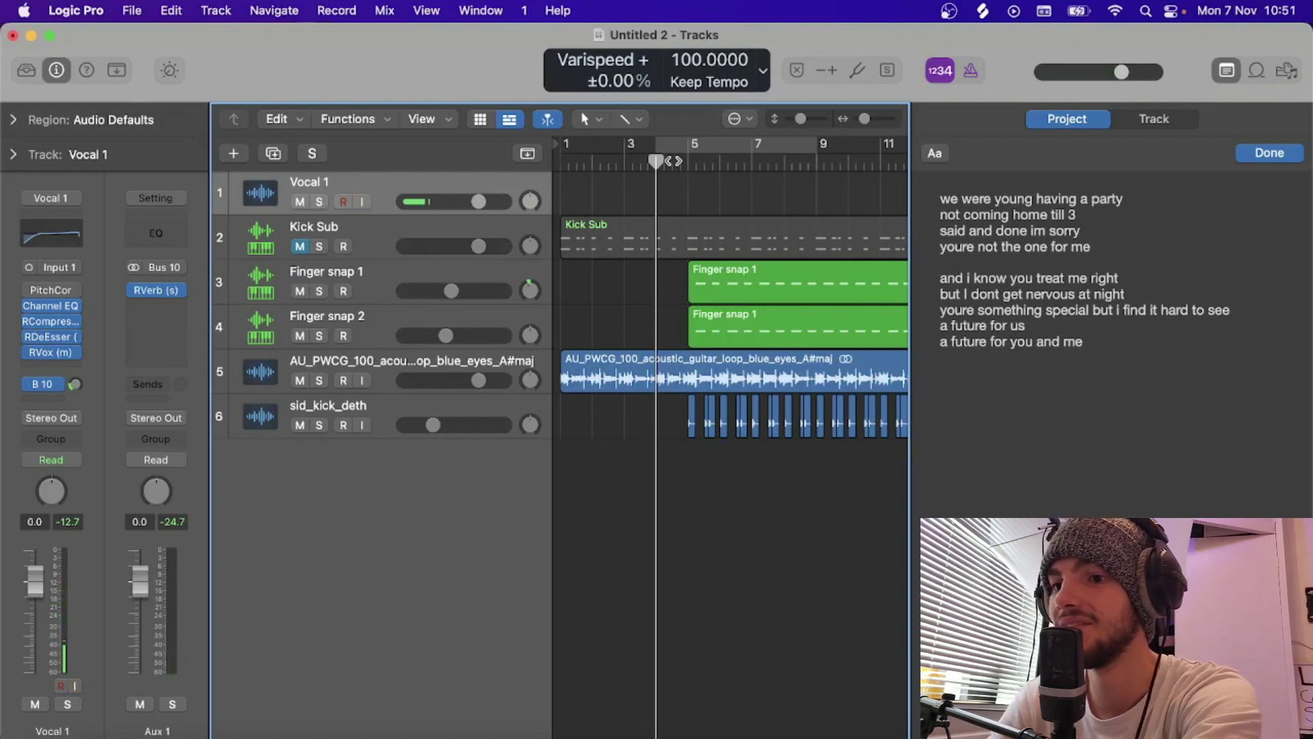
key("r")
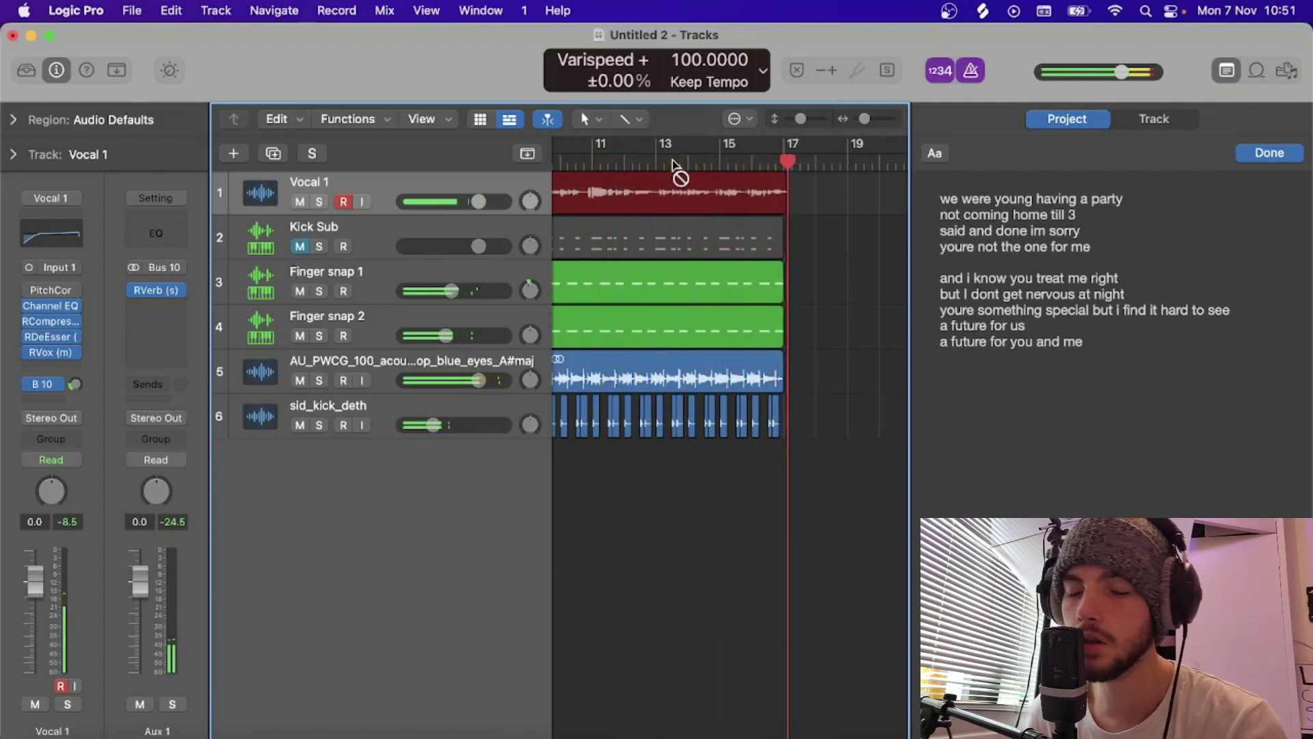
key("space")
scroll(630, 280, "left", 5)
scroll(630, 280, "left", 2)
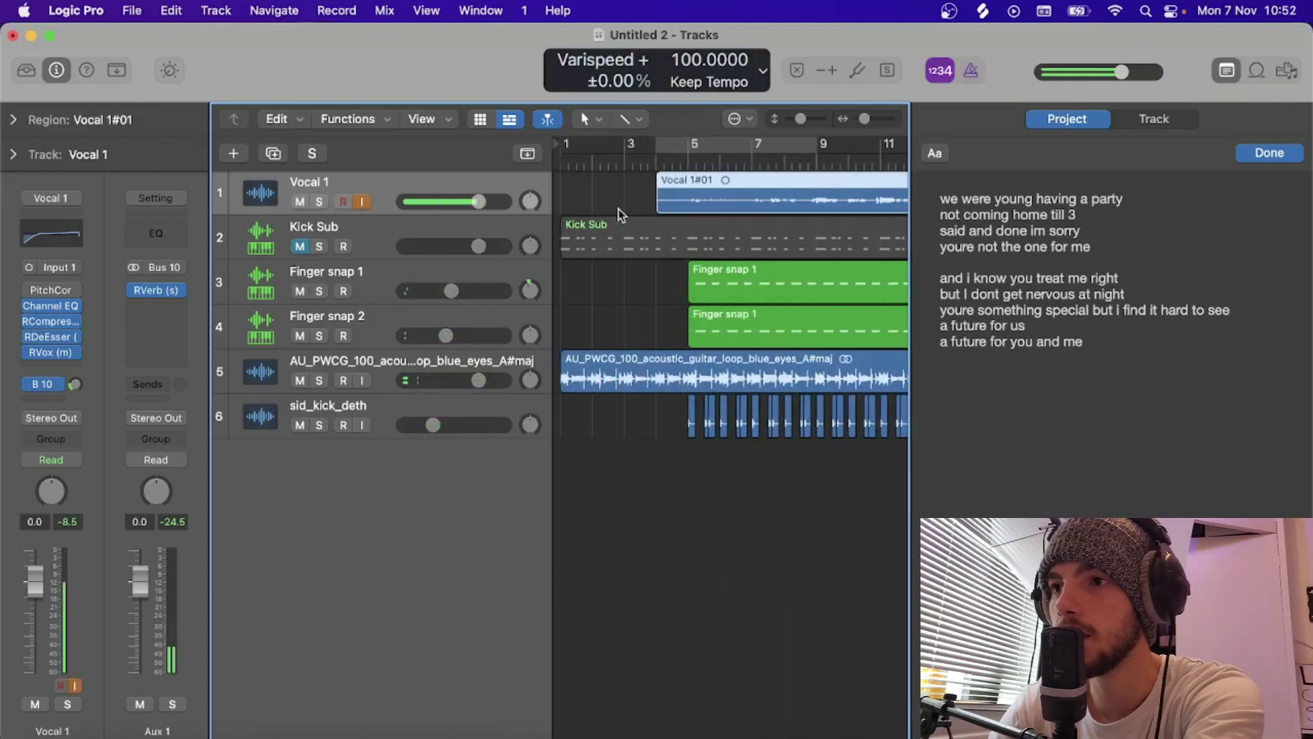
Step: Turn off Vocal 1 input monitoring and play back the new Vocal 1#01 take
left_click(363, 202)
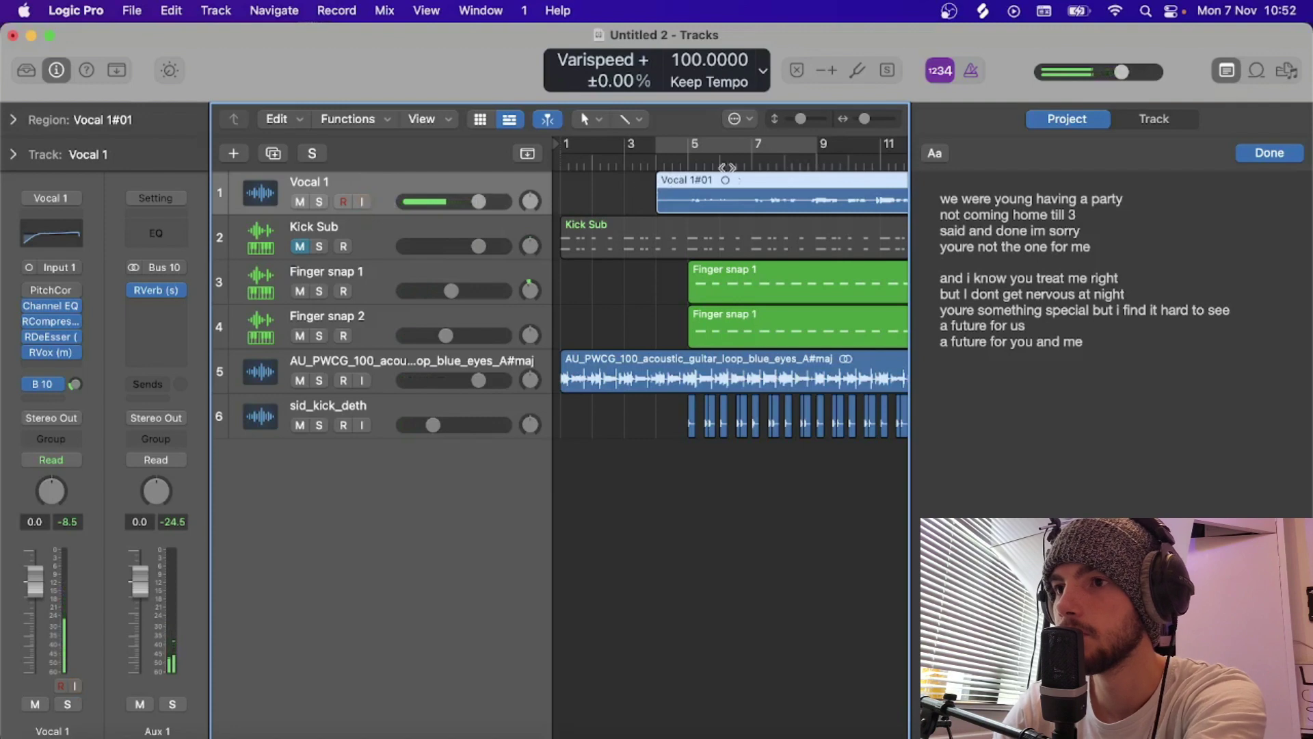
key("space")
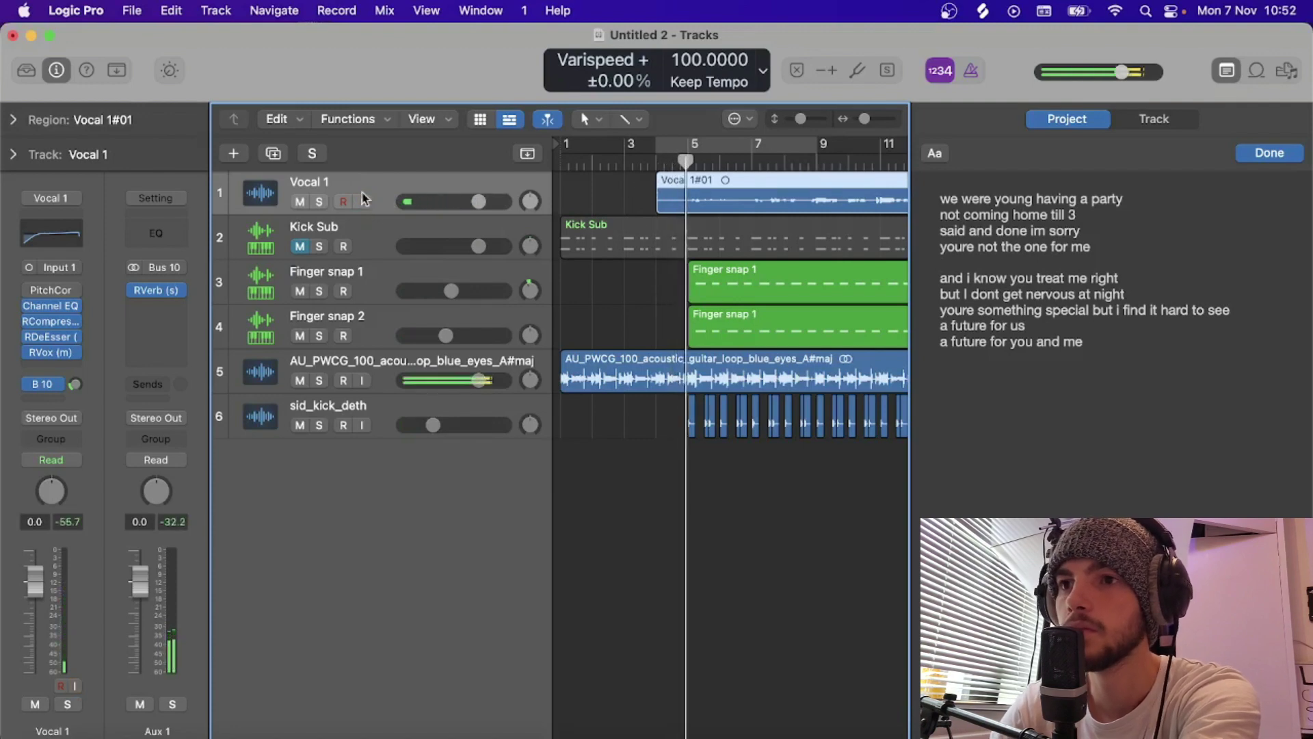
double_click(717, 190)
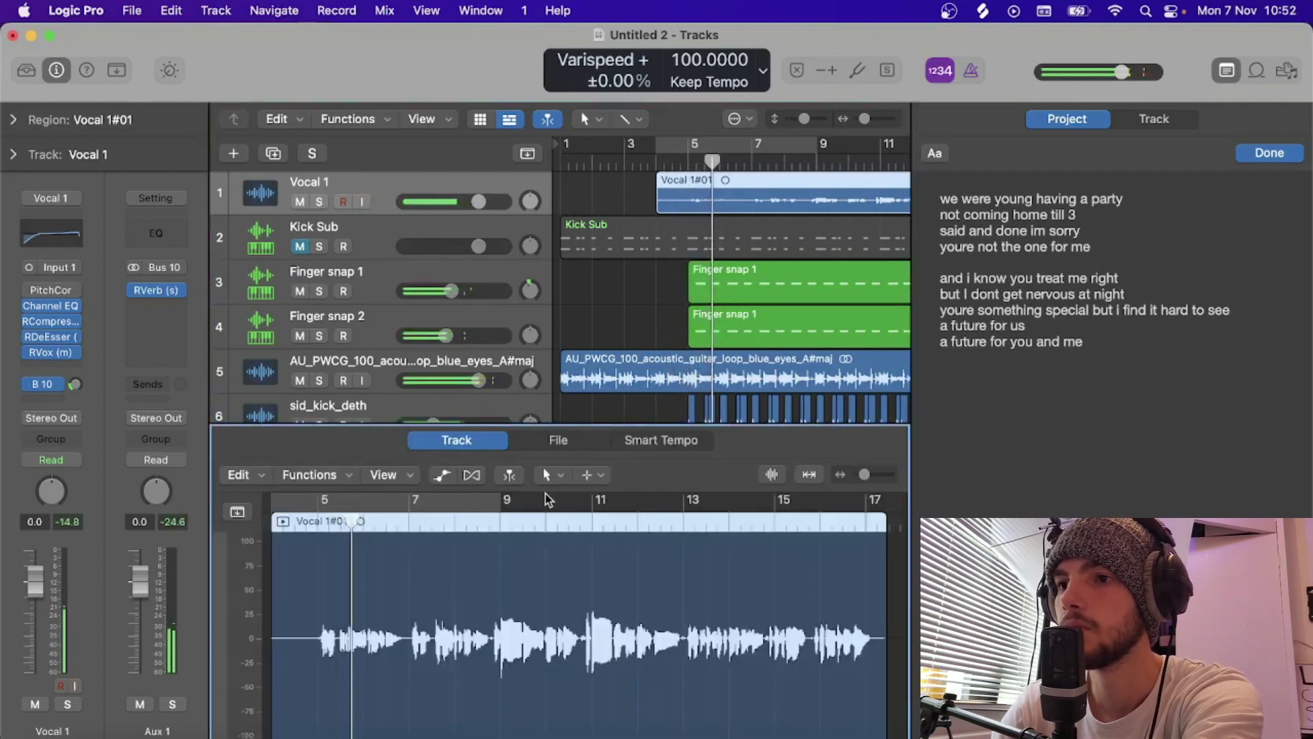
Step: Normalize the Vocal 1#01 audio file, keeping an undo file, and enable Vocal 1's pitch correction
left_click(568, 440)
left_click(413, 475)
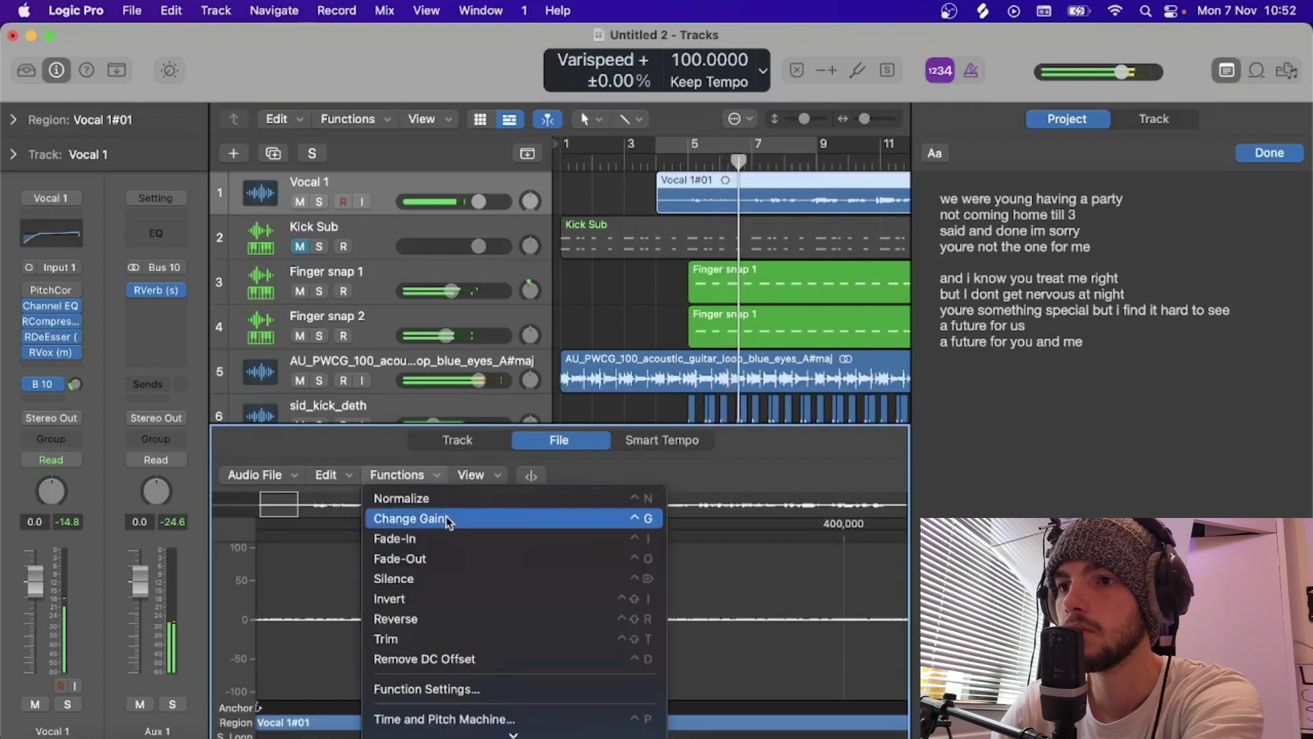
left_click(404, 499)
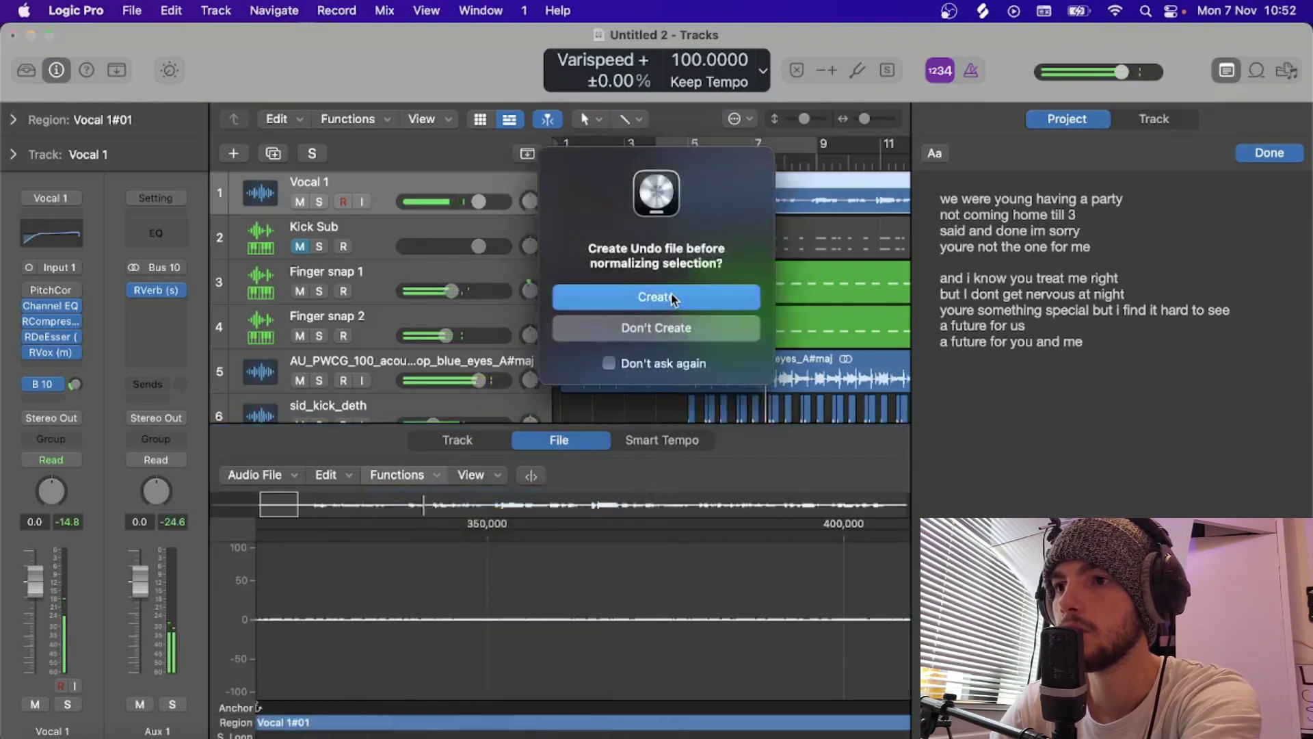
left_click(674, 296)
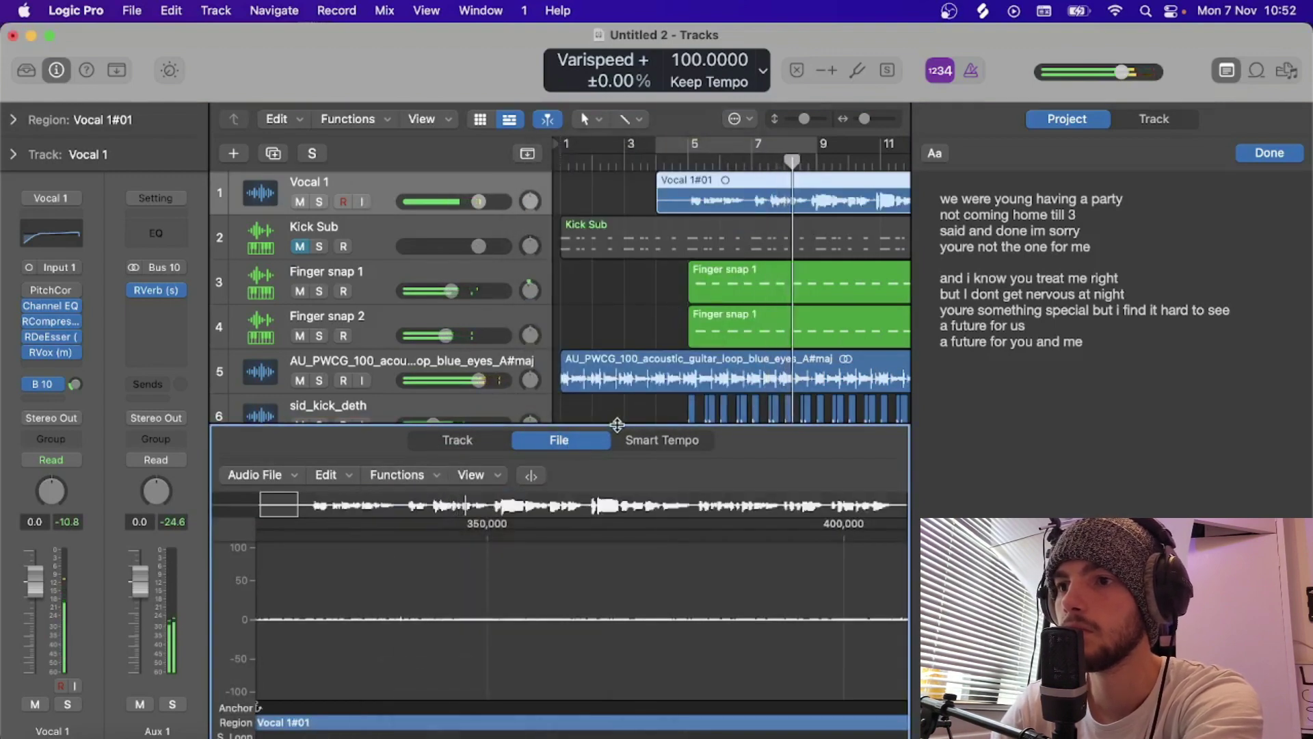
key("e")
left_click(29, 290)
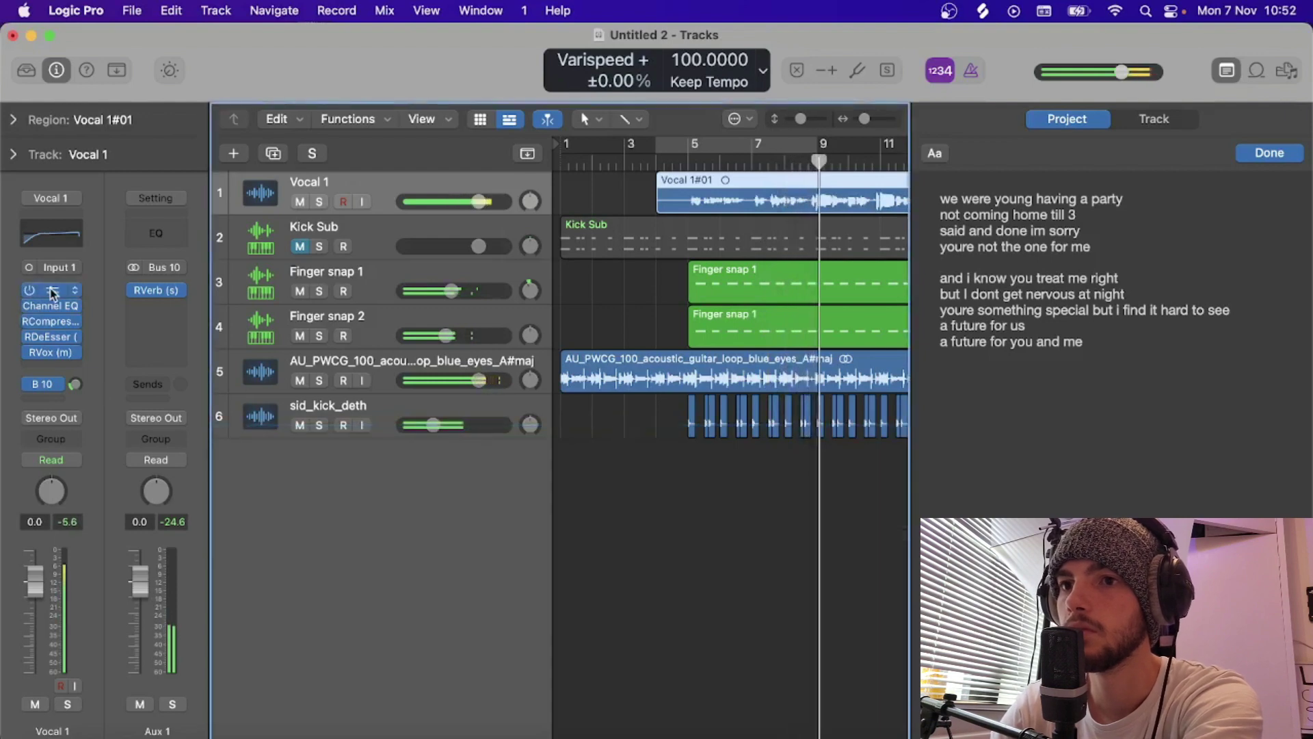
Step: Set Vocal 1's PitchCor to the major scale, root A#, and 0.00 ms response
left_click(53, 290)
left_click(552, 538)
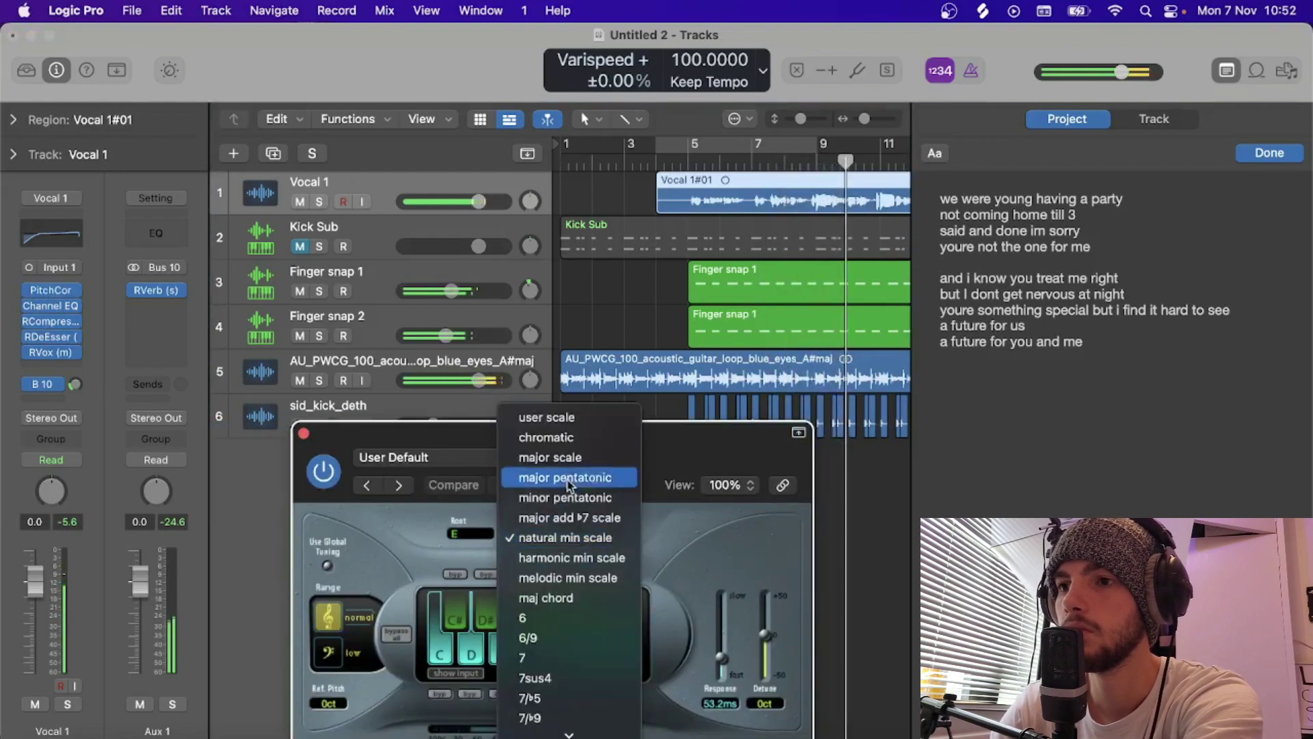
left_click(557, 457)
left_click(472, 535)
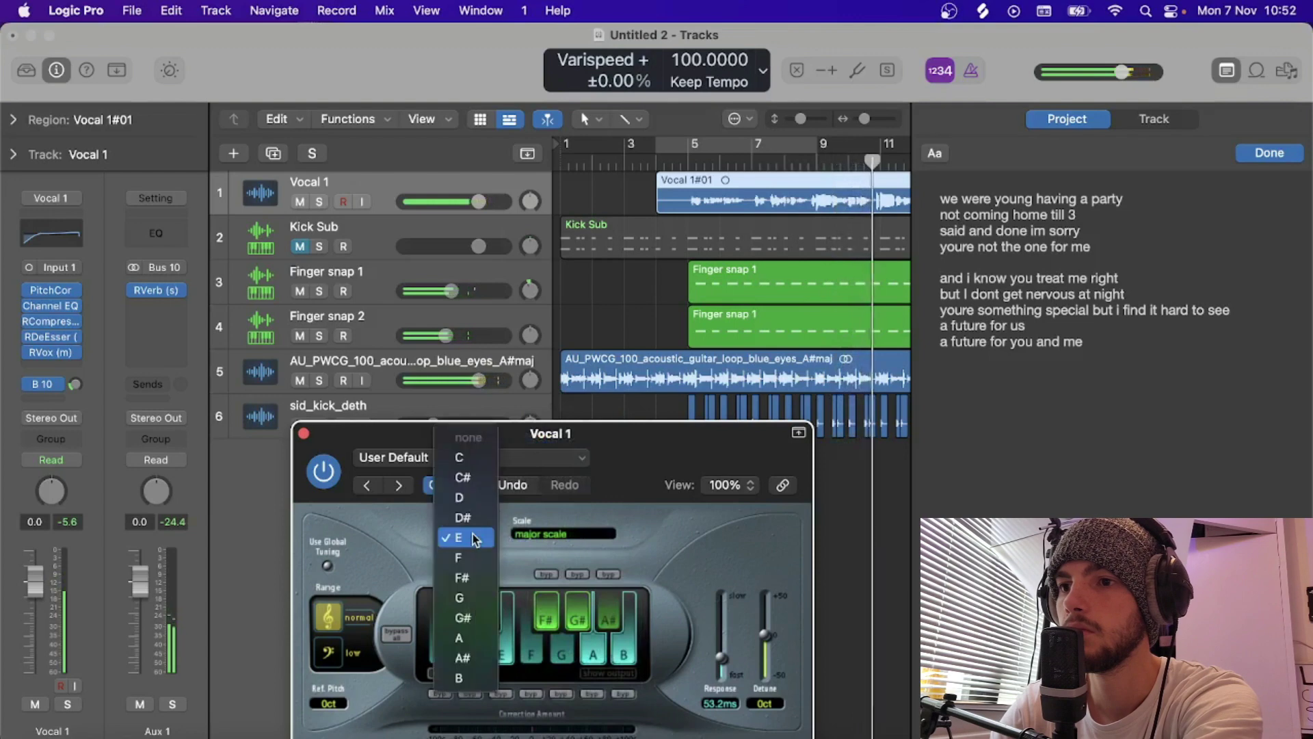
left_click(477, 640)
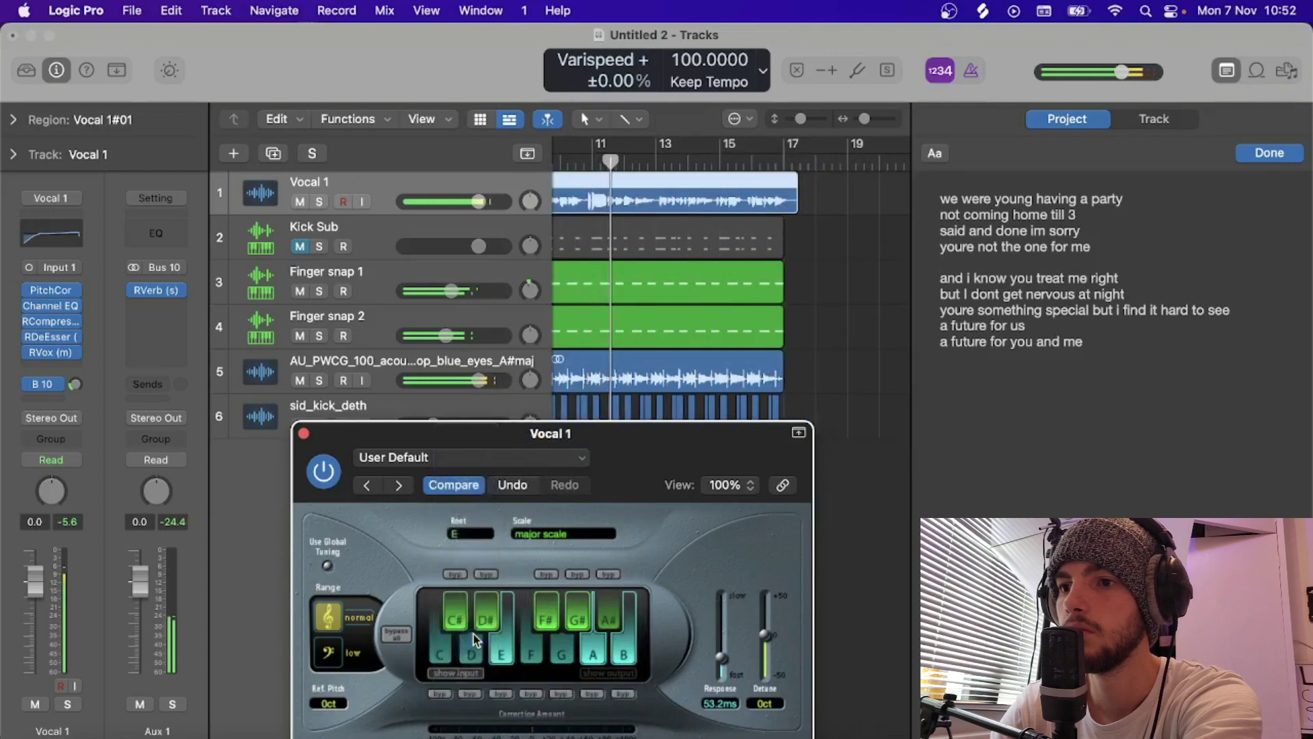
left_click(474, 540)
left_click(476, 558)
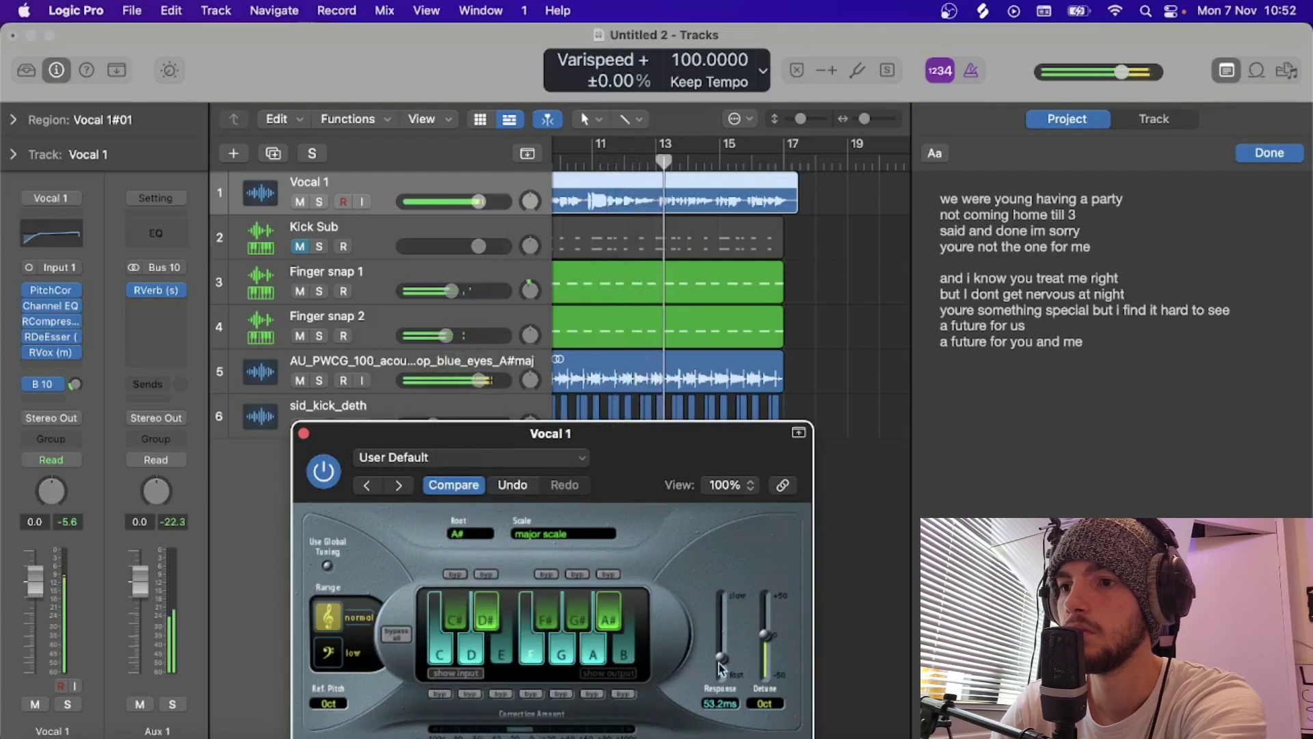
left_click_drag(720, 658, 720, 677)
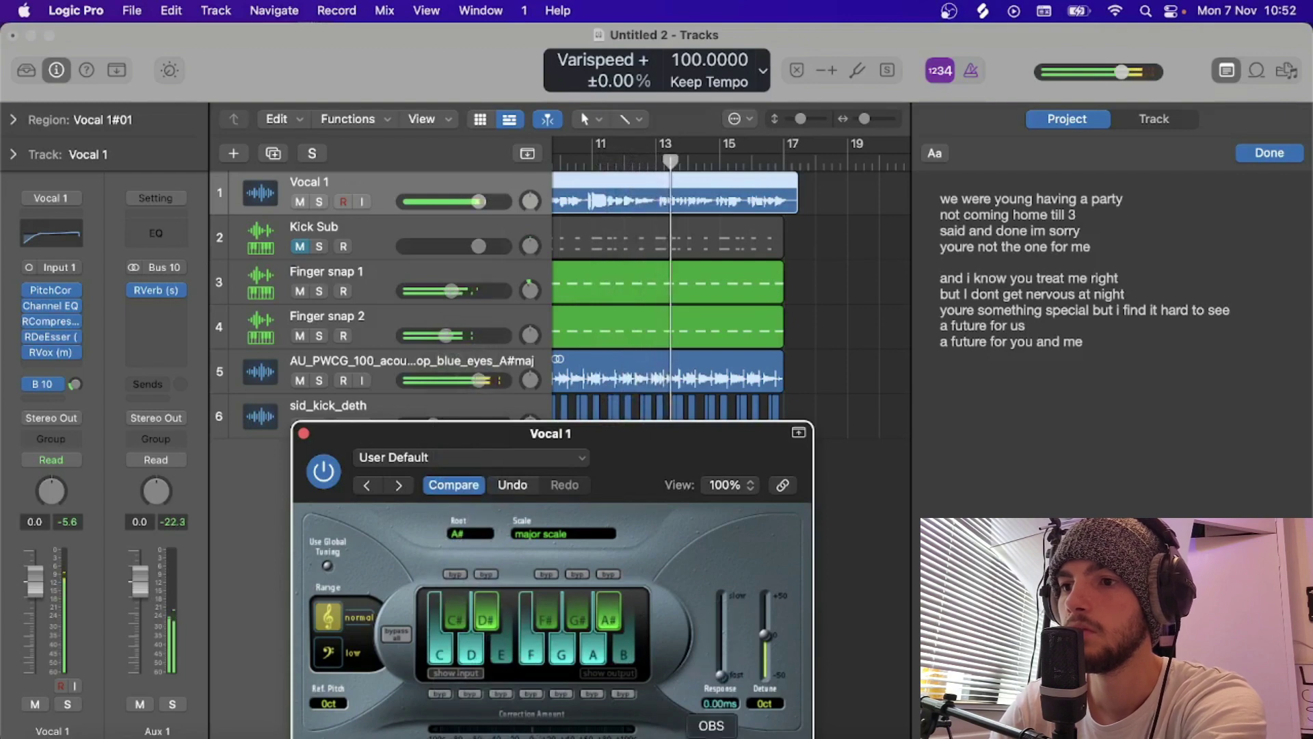
left_click(303, 434)
scroll(697, 309, "left", 5)
scroll(697, 310, "down", 5)
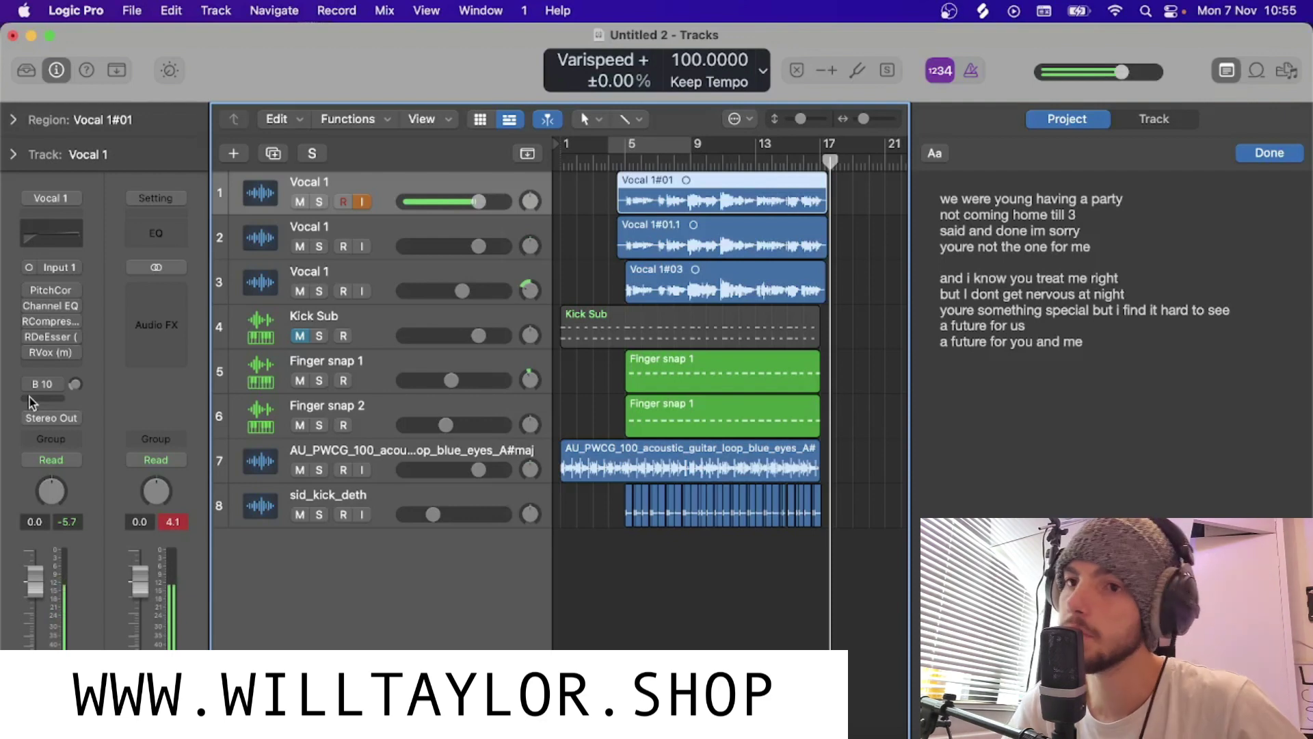
Step: Add new Vocal 1 tracks holding the extra takes Vocal 1#01.1 and Vocal 1#03
mouse_move(75, 339)
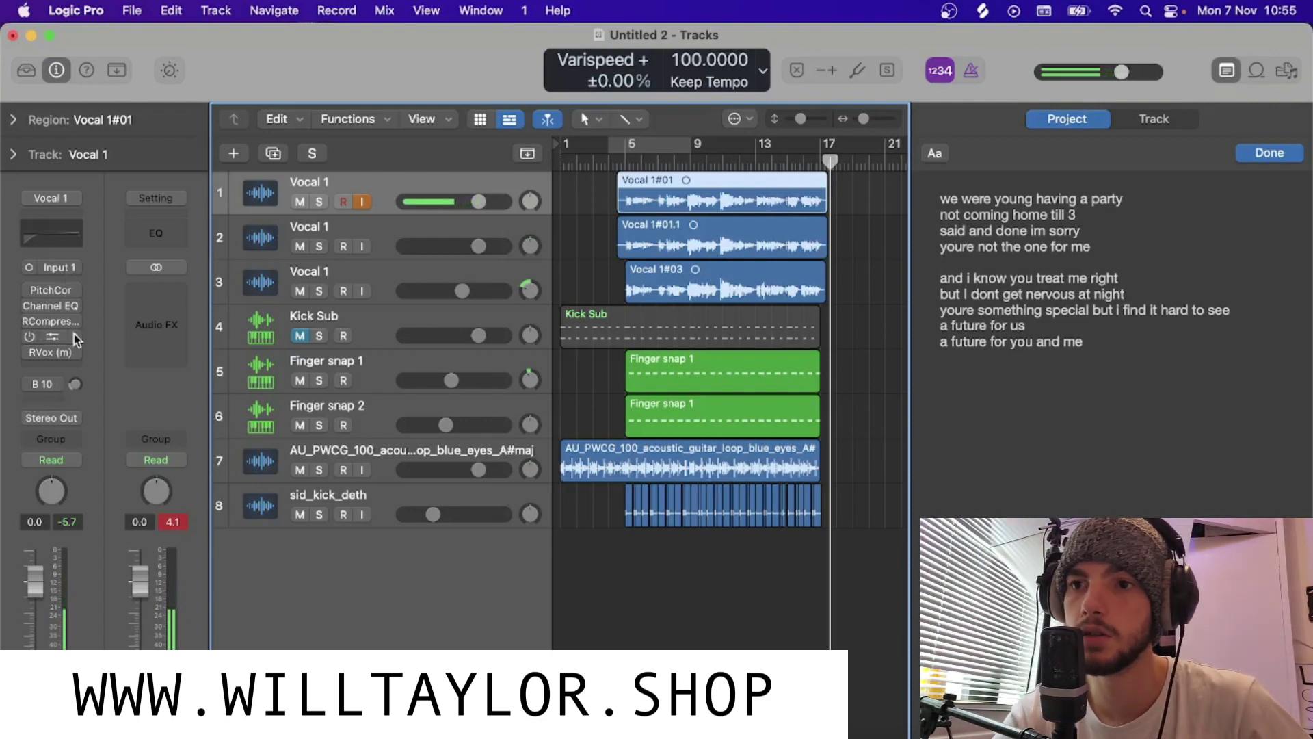